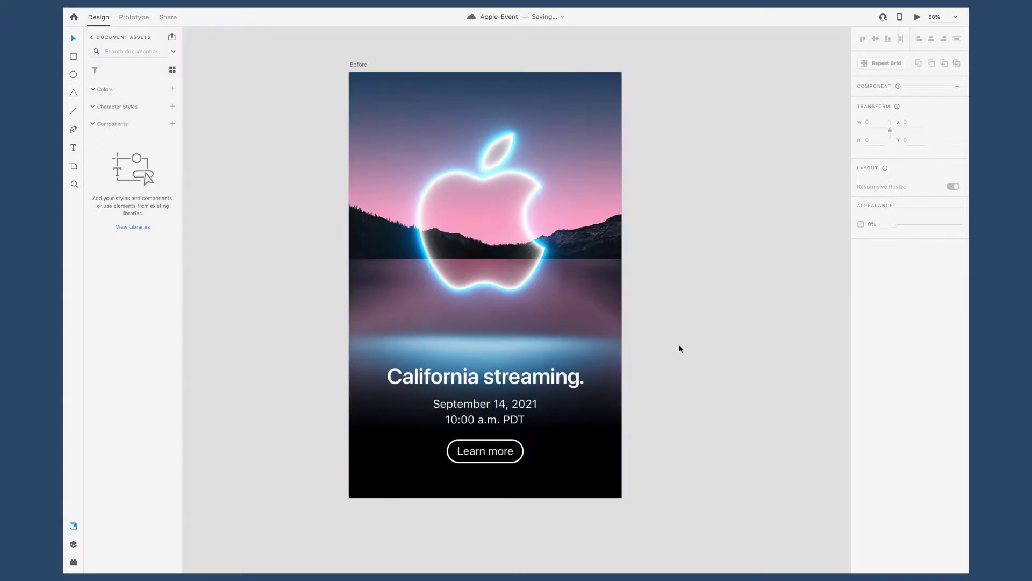
- Examine the Before artboard's glowing Apple logo, lake reflection, mountains and event text up close
{"action": "key", "text": "ctrl+equal"}
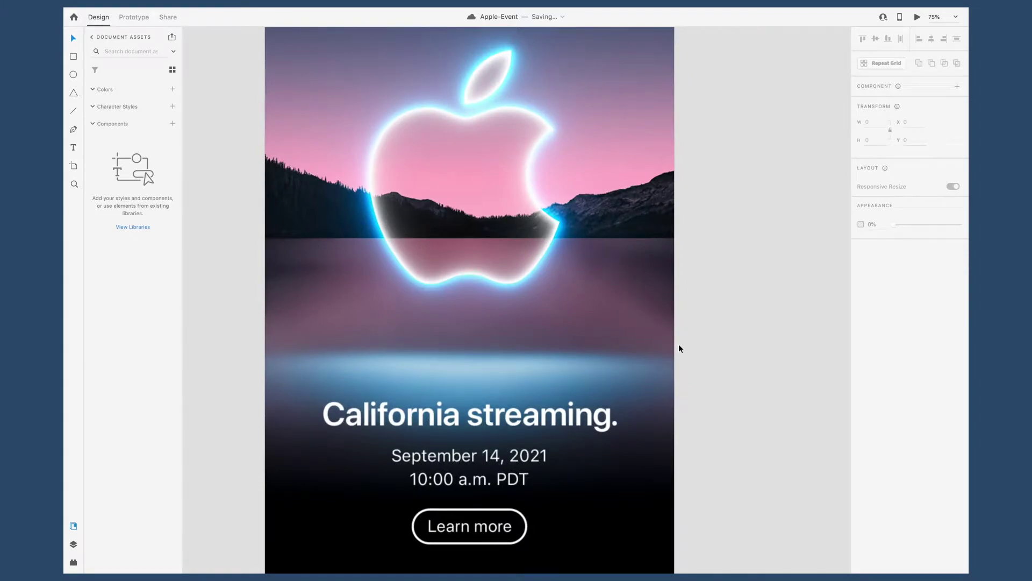
{"action": "key", "text": "ctrl+equal"}
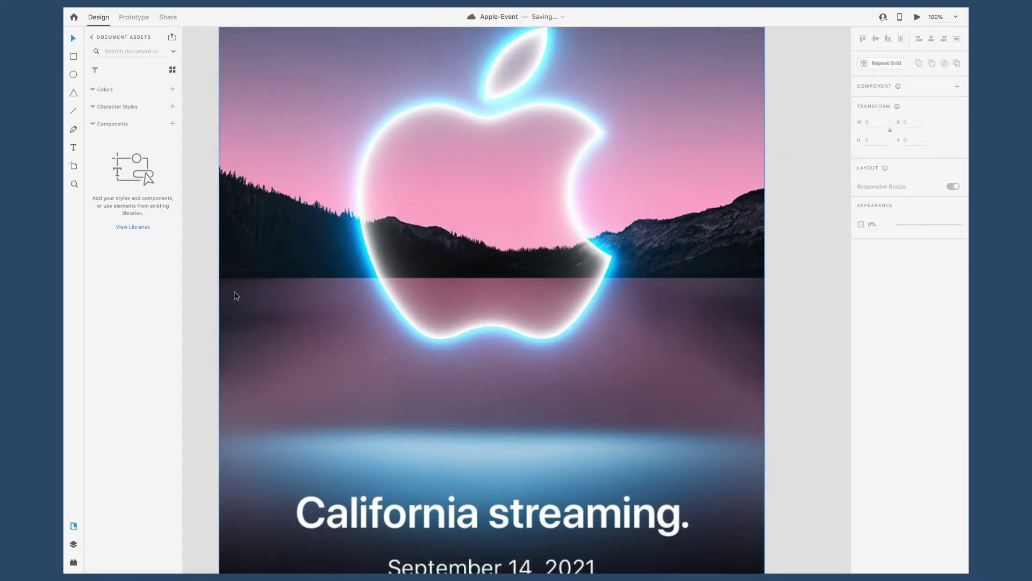
{"action": "scroll", "coordinate": [717, 317], "scroll_direction": "down", "scroll_amount": 3}
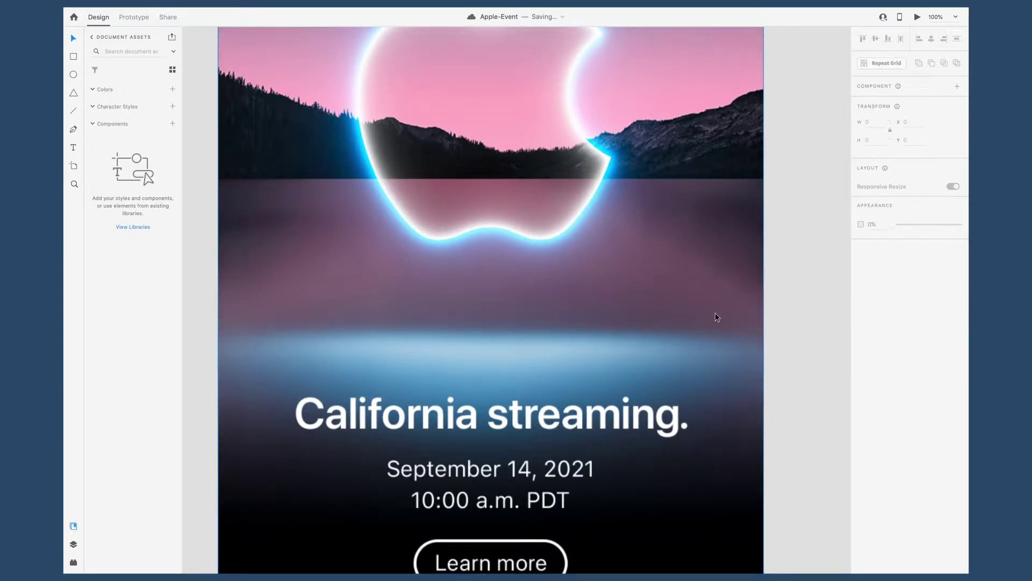
{"action": "scroll", "coordinate": [717, 317], "scroll_direction": "down", "scroll_amount": 2}
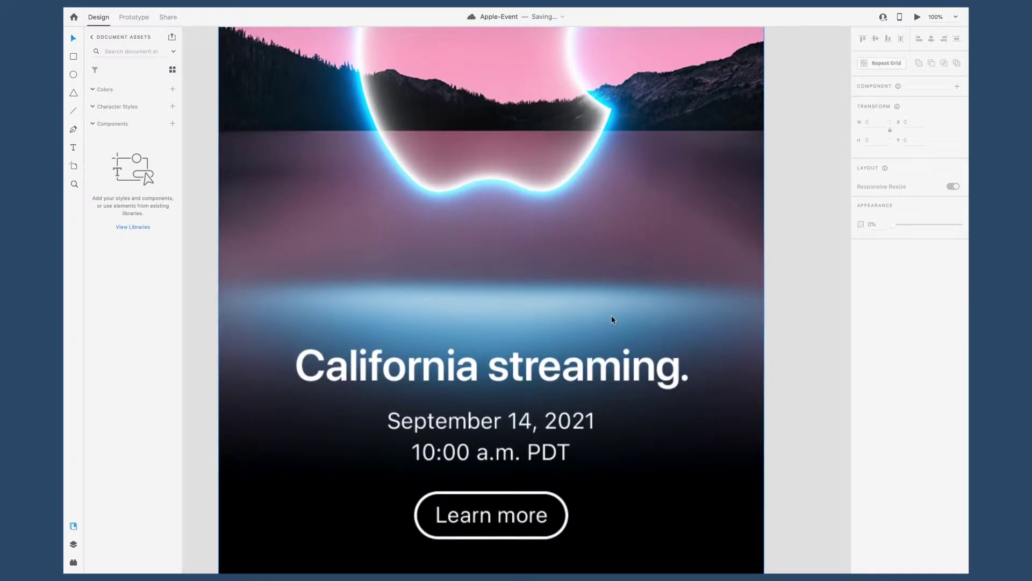
{"action": "scroll", "coordinate": [557, 362], "scroll_direction": "down", "scroll_amount": 1}
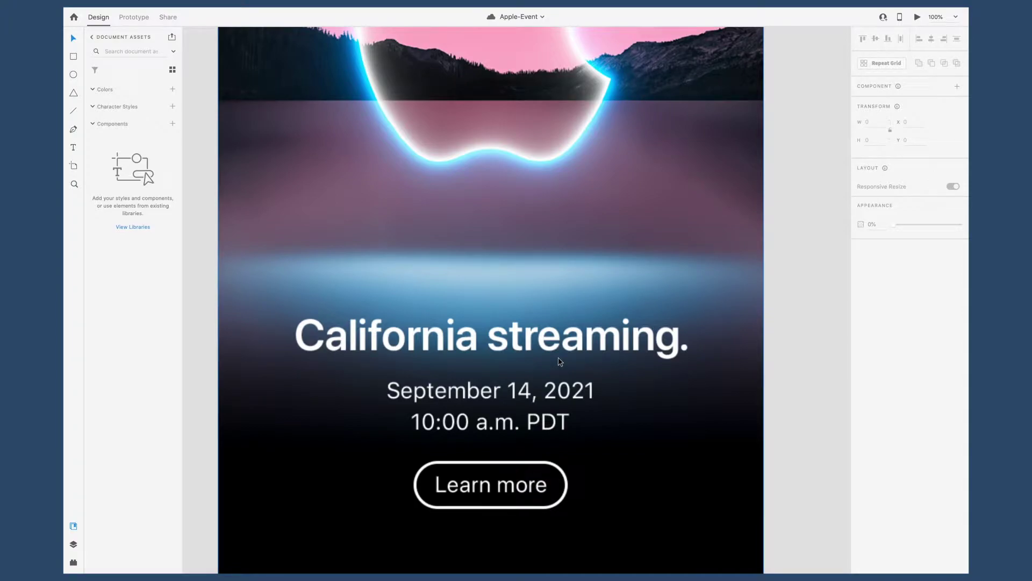
{"action": "scroll", "coordinate": [558, 361], "scroll_direction": "up", "scroll_amount": 7}
{"action": "key", "text": "super+equal"}
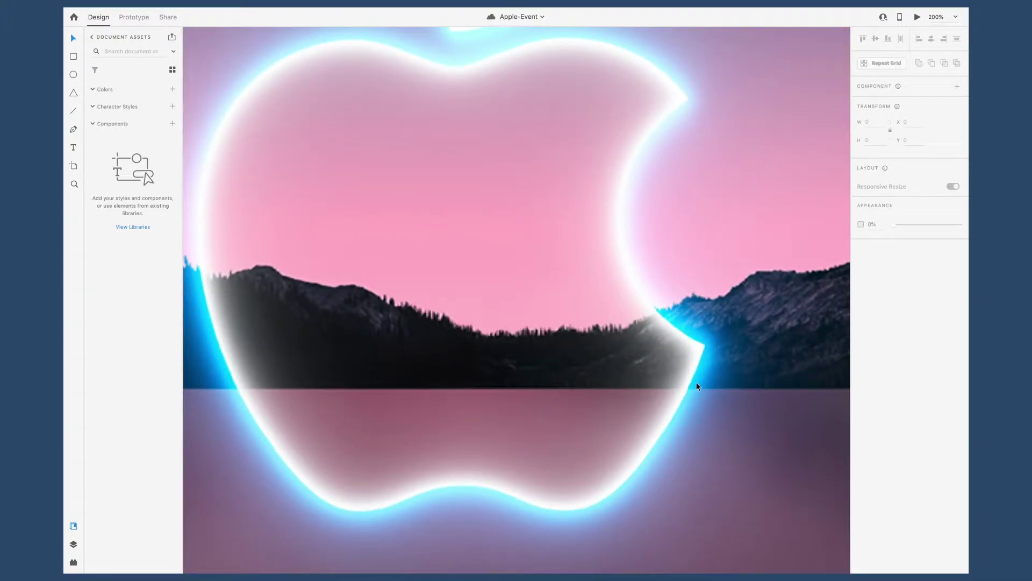
{"action": "key", "text": "super+minus"}
{"action": "key", "text": "super+minus"}
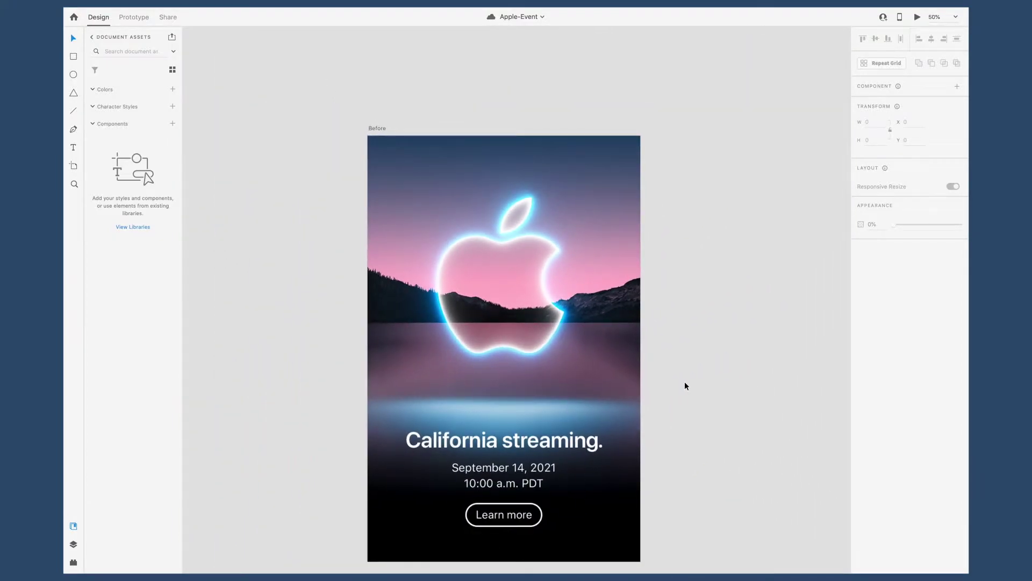
- Duplicate the Before artboard beside the original with a 115 px gap and name the copy After
{"action": "scroll", "coordinate": [684, 385], "scroll_direction": "right", "scroll_amount": 2}
{"action": "scroll", "coordinate": [685, 385], "scroll_direction": "down", "scroll_amount": 1}
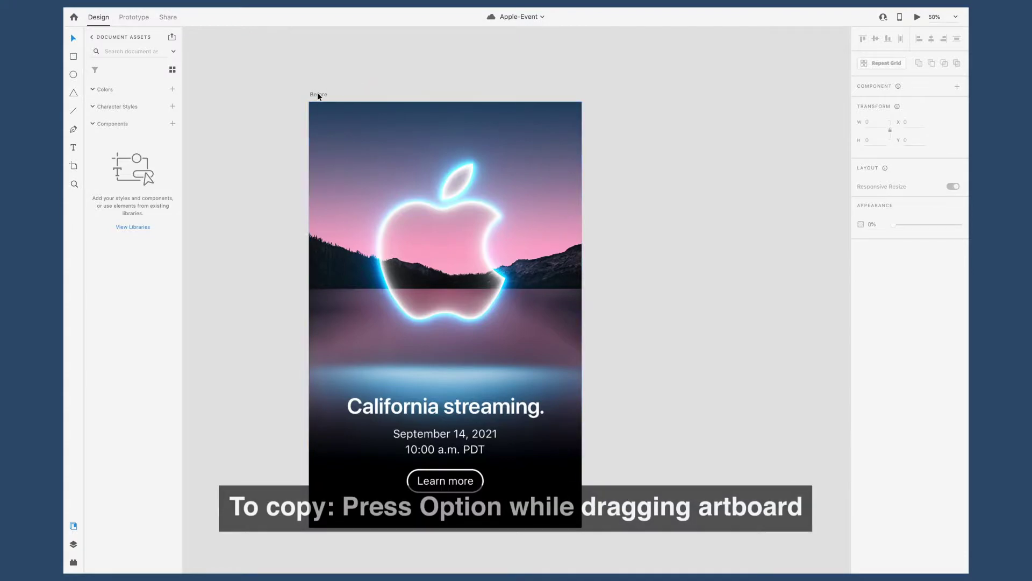
{"action": "left_click_drag", "start_coordinate": [317, 93], "coordinate": [619, 98], "text": "alt"}
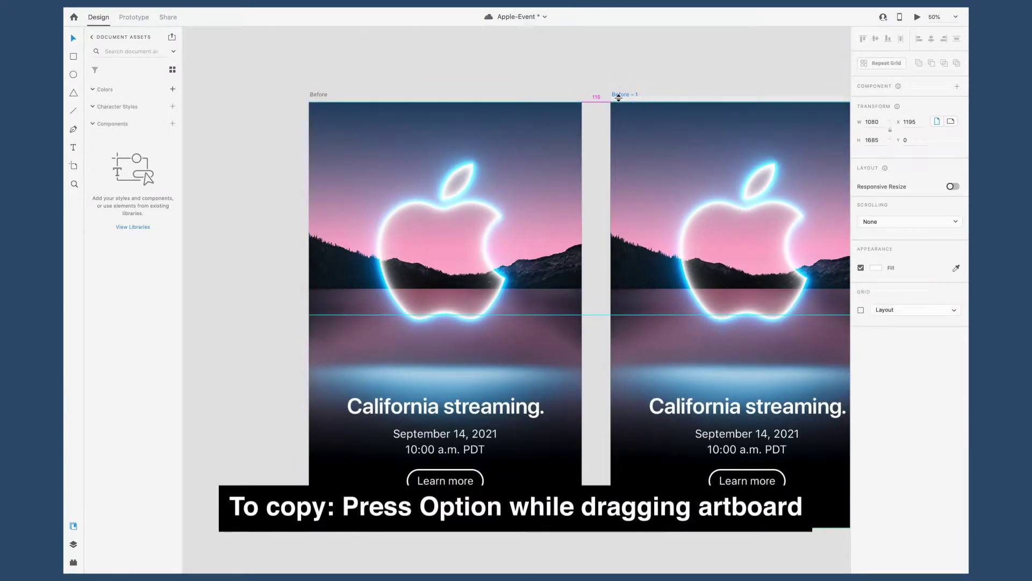
{"action": "double_click", "coordinate": [619, 98]}
{"action": "type", "text": "After"}
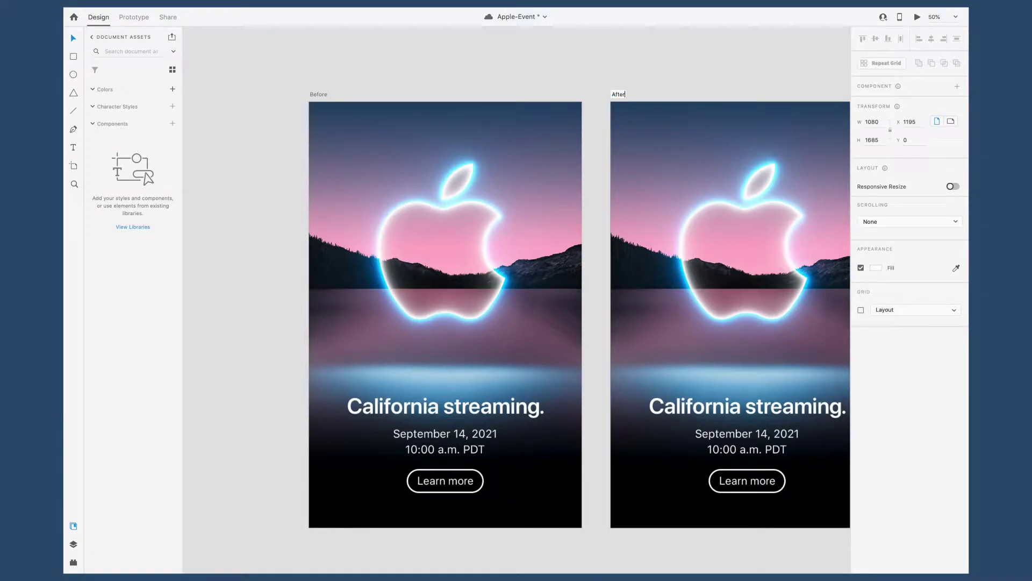
{"action": "key", "text": "Return"}
- Delete the copied event design from the After artboard, leaving it blank
{"action": "scroll", "coordinate": [624, 94], "scroll_direction": "right", "scroll_amount": 4}
{"action": "left_click", "coordinate": [582, 50]}
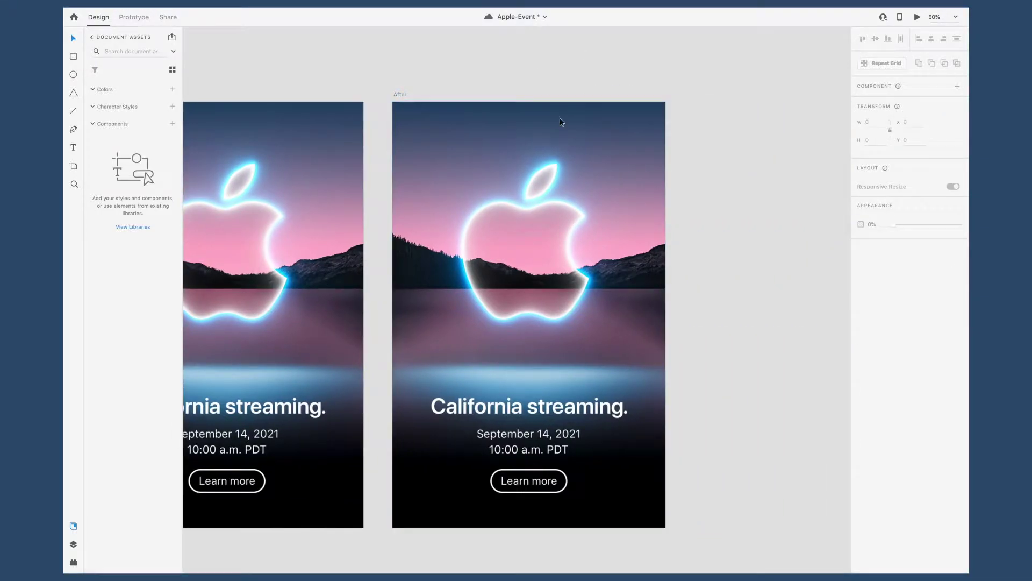
{"action": "left_click", "coordinate": [530, 207]}
{"action": "key", "text": "Delete"}
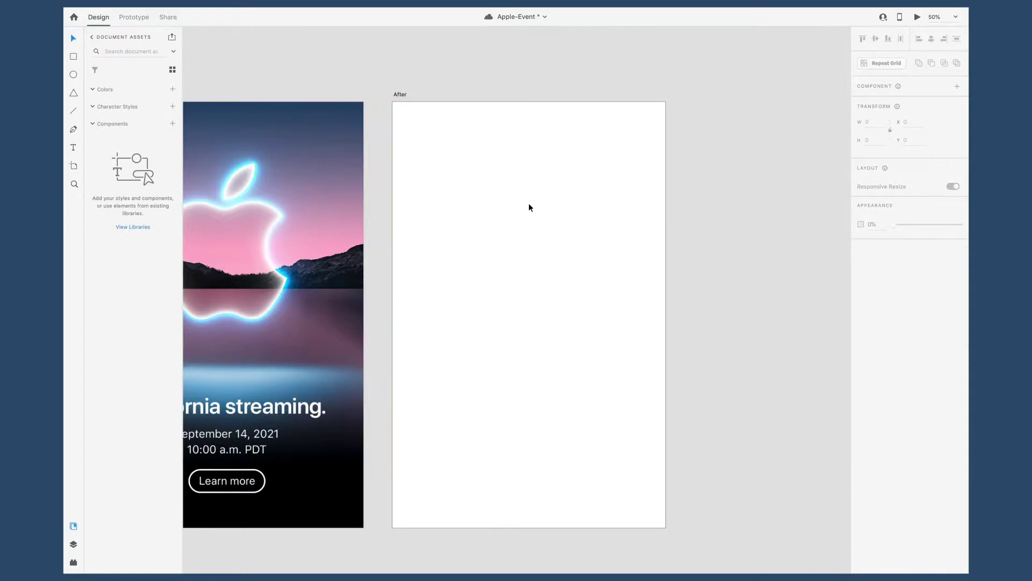
{"action": "key", "text": "super+v"}
{"action": "scroll", "coordinate": [508, 278], "scroll_direction": "down", "scroll_amount": 2}
{"action": "left_click_drag", "start_coordinate": [553, 267], "coordinate": [574, 232]}
{"action": "scroll", "coordinate": [511, 278], "scroll_direction": "left", "scroll_amount": 2}
{"action": "scroll", "coordinate": [570, 235], "scroll_direction": "up", "scroll_amount": 2}
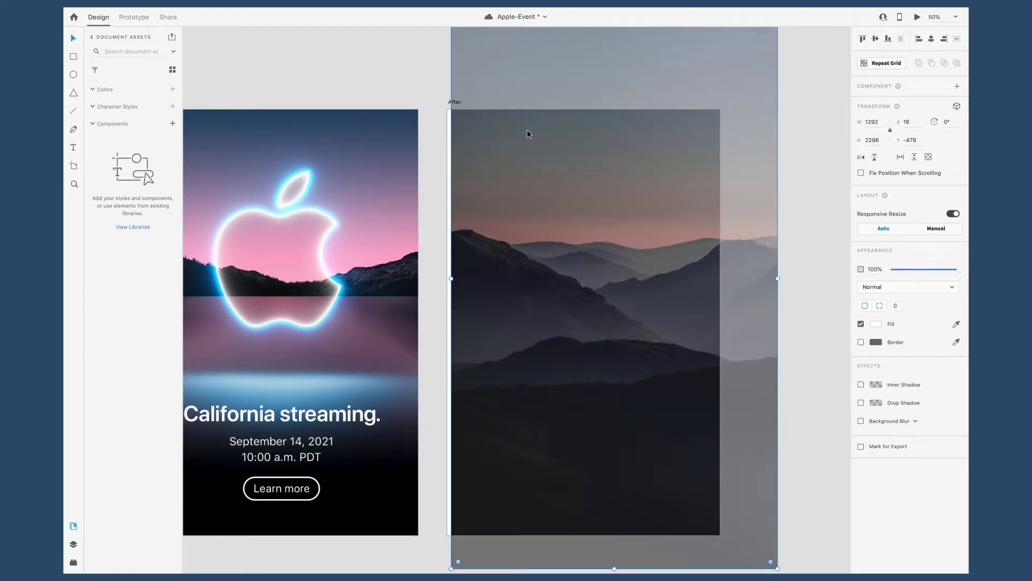
{"action": "left_click_drag", "start_coordinate": [451, 278], "coordinate": [379, 258]}
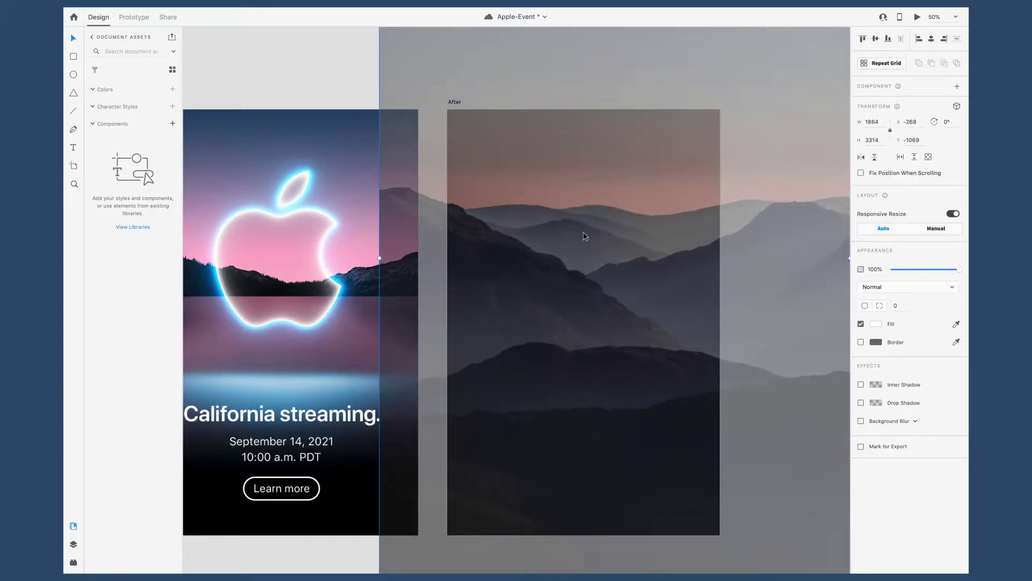
{"action": "scroll", "coordinate": [586, 237], "scroll_direction": "up", "scroll_amount": 1}
{"action": "key", "text": "Delete"}
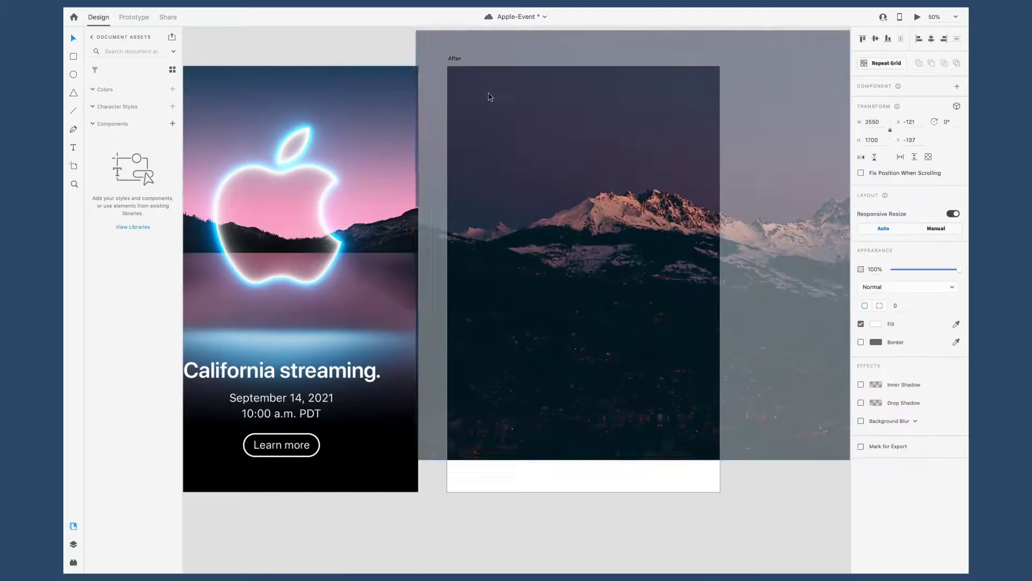
- Reposition the snowy mountain photo sideways so its peaks span the width of the After artboard
{"action": "left_click_drag", "start_coordinate": [606, 182], "coordinate": [442, 202]}
{"action": "left_click", "coordinate": [440, 41]}
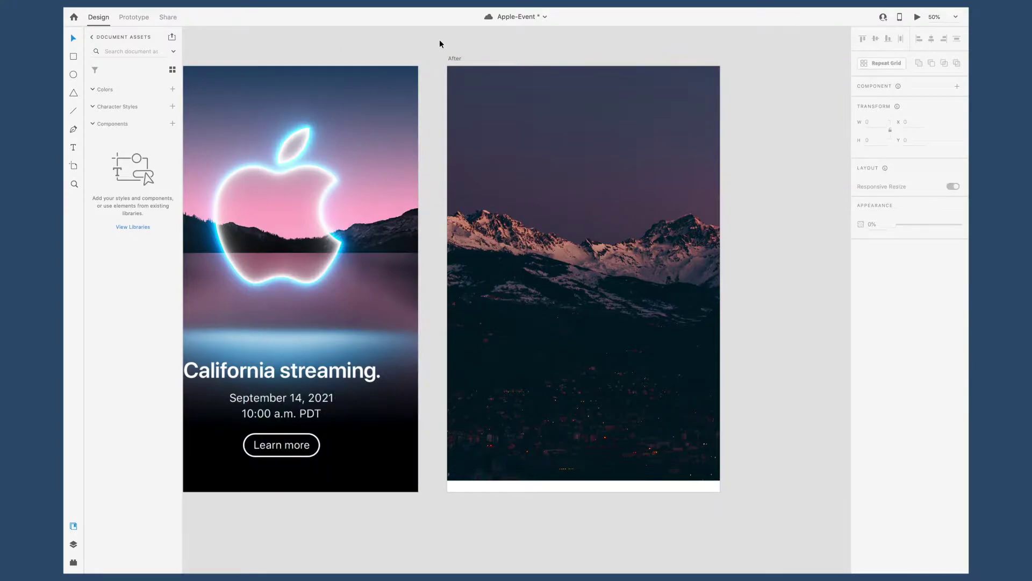
- Trace the snowy mountain ridge across the After artboard with the Pen tool, following each peak and dip against the sky
{"action": "key", "text": "ctrl+equal"}
{"action": "key", "text": "p"}
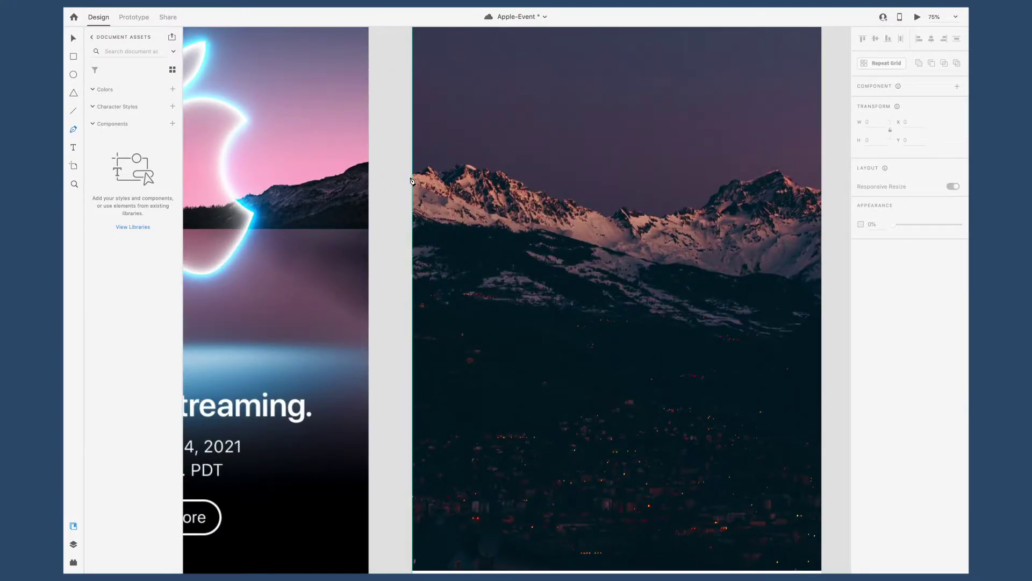
{"action": "left_click", "coordinate": [410, 178]}
{"action": "left_click", "coordinate": [420, 171]}
{"action": "left_click", "coordinate": [425, 172]}
{"action": "left_click", "coordinate": [430, 165]}
{"action": "left_click", "coordinate": [441, 173]}
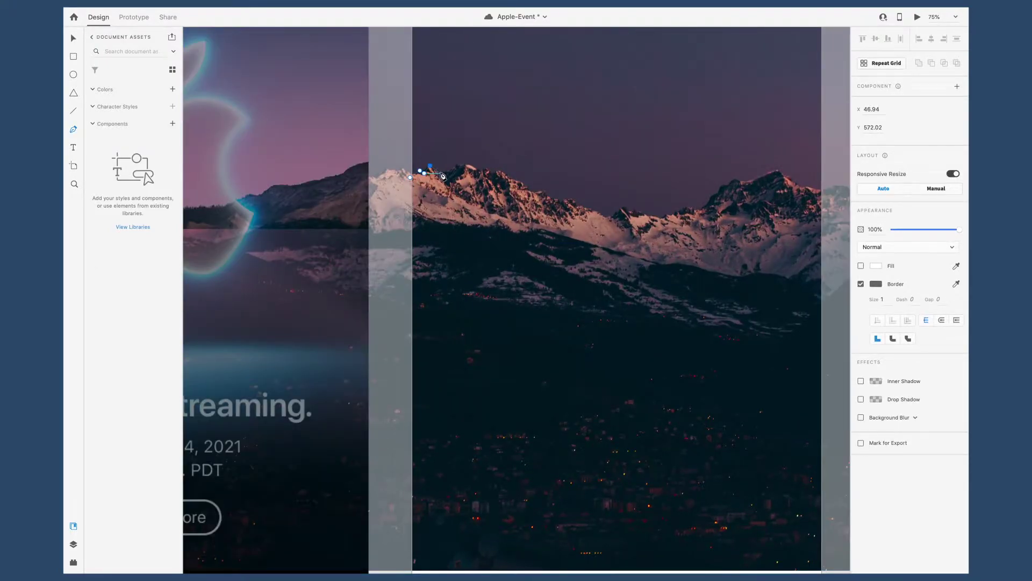
{"action": "left_click", "coordinate": [447, 170]}
{"action": "left_click", "coordinate": [456, 165]}
{"action": "key", "text": "ctrl+equal"}
{"action": "left_click", "coordinate": [451, 117]}
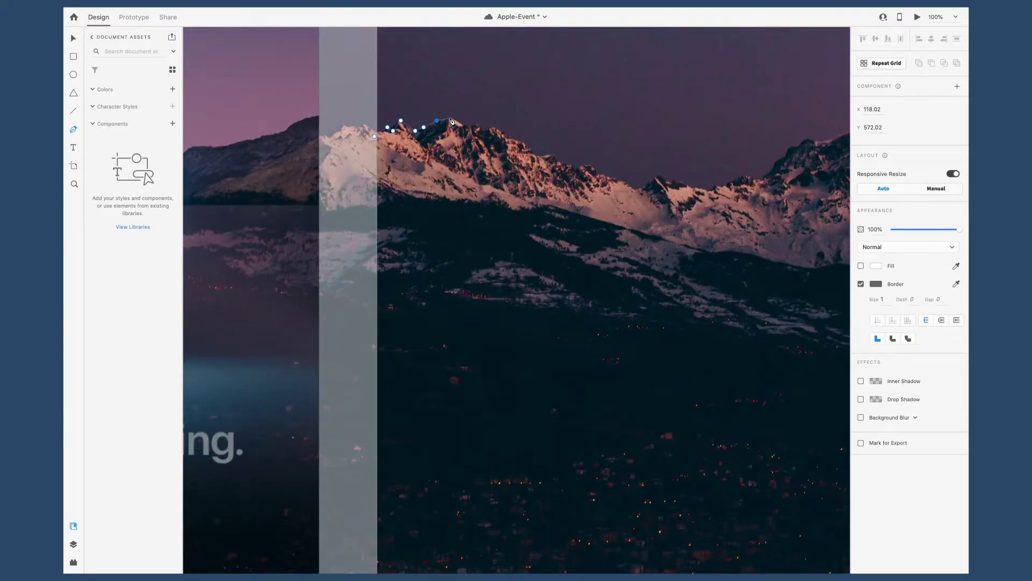
{"action": "left_click", "coordinate": [469, 126]}
{"action": "left_click", "coordinate": [476, 123]}
{"action": "left_click", "coordinate": [485, 131]}
{"action": "left_click", "coordinate": [496, 127]}
{"action": "left_click", "coordinate": [503, 130]}
{"action": "left_click", "coordinate": [510, 138]}
{"action": "left_click", "coordinate": [522, 142]}
{"action": "left_click", "coordinate": [534, 154]}
{"action": "left_click", "coordinate": [542, 158]}
{"action": "left_click", "coordinate": [554, 154]}
{"action": "scroll", "coordinate": [565, 169], "scroll_direction": "up", "scroll_amount": 5}
{"action": "left_click", "coordinate": [536, 166]}
{"action": "left_click", "coordinate": [544, 166]}
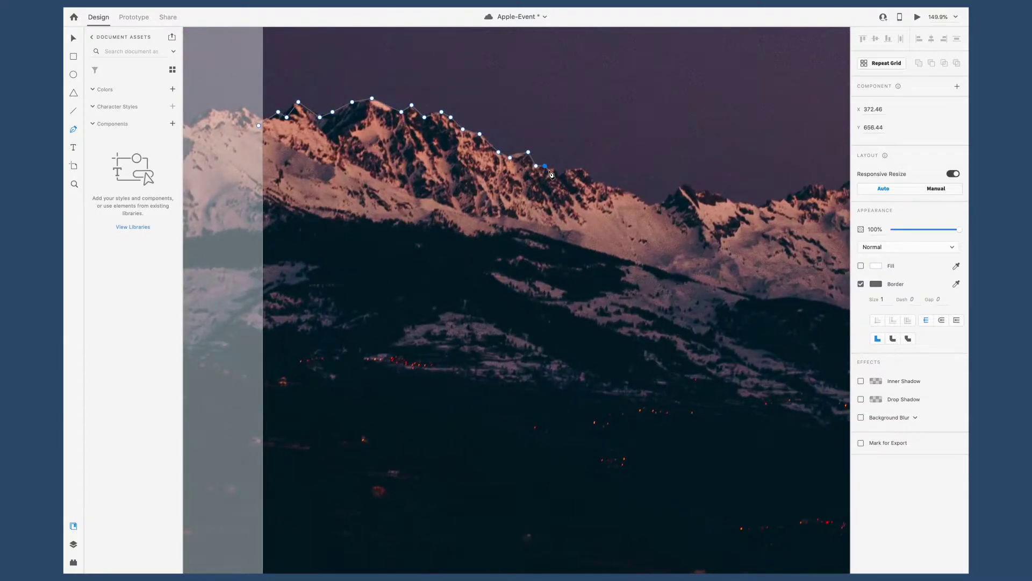
{"action": "left_click", "coordinate": [561, 175]}
{"action": "left_click", "coordinate": [568, 170]}
{"action": "left_click", "coordinate": [580, 170]}
{"action": "left_click", "coordinate": [589, 176]}
{"action": "left_click", "coordinate": [595, 184]}
{"action": "left_click", "coordinate": [604, 184]}
{"action": "left_click", "coordinate": [614, 189]}
{"action": "left_click", "coordinate": [649, 207]}
{"action": "scroll", "coordinate": [649, 207], "scroll_direction": "right", "scroll_amount": 3}
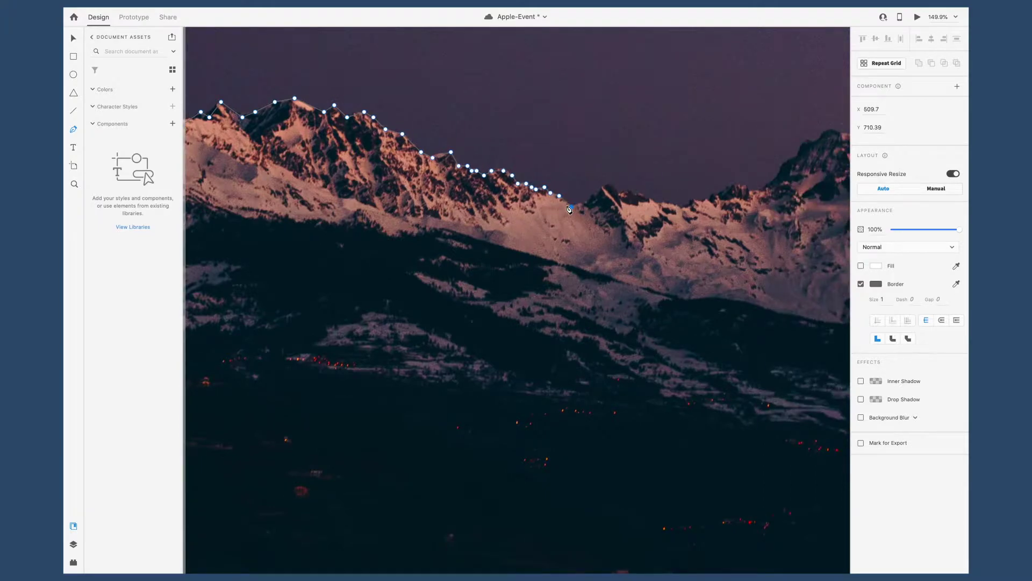
{"action": "left_click", "coordinate": [584, 203]}
{"action": "left_click", "coordinate": [589, 203]}
{"action": "left_click", "coordinate": [593, 193]}
{"action": "left_click", "coordinate": [596, 198]}
{"action": "left_click", "coordinate": [602, 187]}
{"action": "left_click", "coordinate": [606, 189]}
{"action": "left_click", "coordinate": [612, 187]}
{"action": "left_click", "coordinate": [619, 196]}
{"action": "left_click", "coordinate": [629, 189]}
{"action": "scroll", "coordinate": [639, 198], "scroll_direction": "right", "scroll_amount": 4}
{"action": "left_click", "coordinate": [540, 195]}
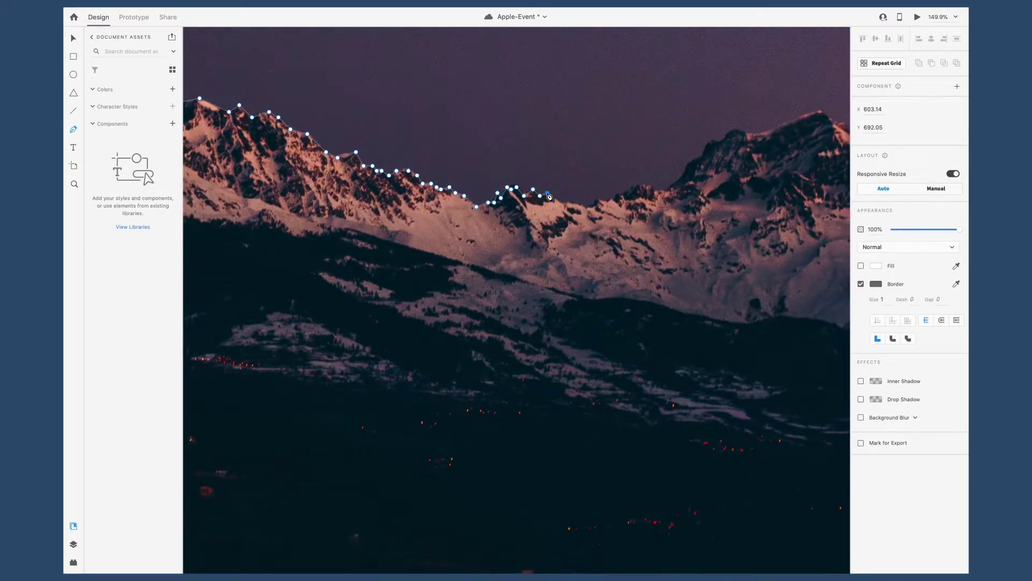
{"action": "left_click", "coordinate": [547, 193]}
{"action": "left_click", "coordinate": [555, 199]}
{"action": "left_click", "coordinate": [567, 203]}
{"action": "left_click", "coordinate": [570, 202]}
{"action": "left_click", "coordinate": [586, 206]}
{"action": "left_click", "coordinate": [596, 204]}
{"action": "left_click", "coordinate": [596, 199]}
{"action": "left_click", "coordinate": [606, 202]}
{"action": "left_click", "coordinate": [612, 200]}
{"action": "left_click", "coordinate": [616, 200]}
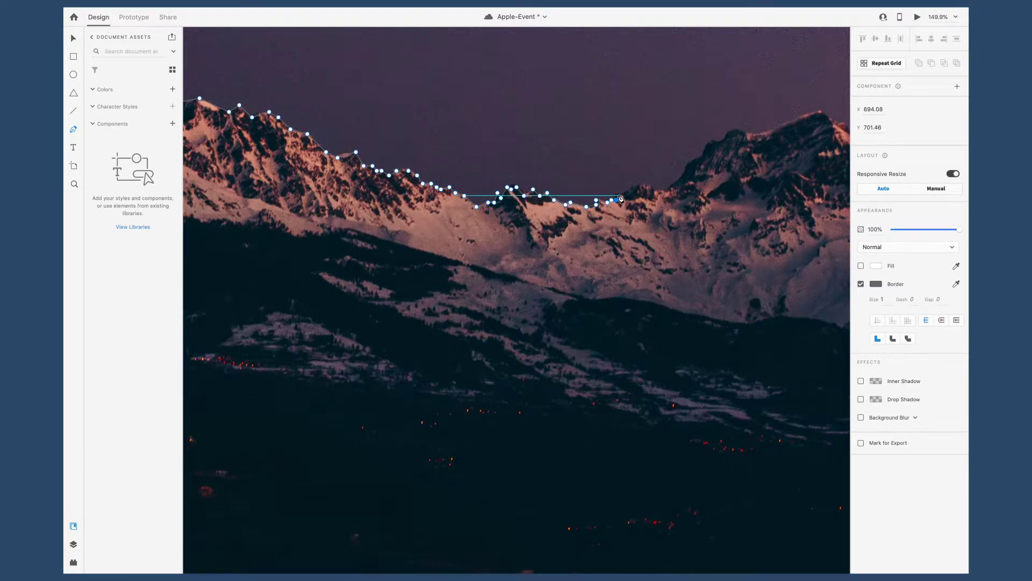
{"action": "left_click", "coordinate": [618, 193]}
{"action": "left_click", "coordinate": [625, 195]}
{"action": "left_click", "coordinate": [632, 186]}
{"action": "left_click", "coordinate": [640, 183]}
{"action": "left_click", "coordinate": [645, 187]}
{"action": "left_click", "coordinate": [651, 183]}
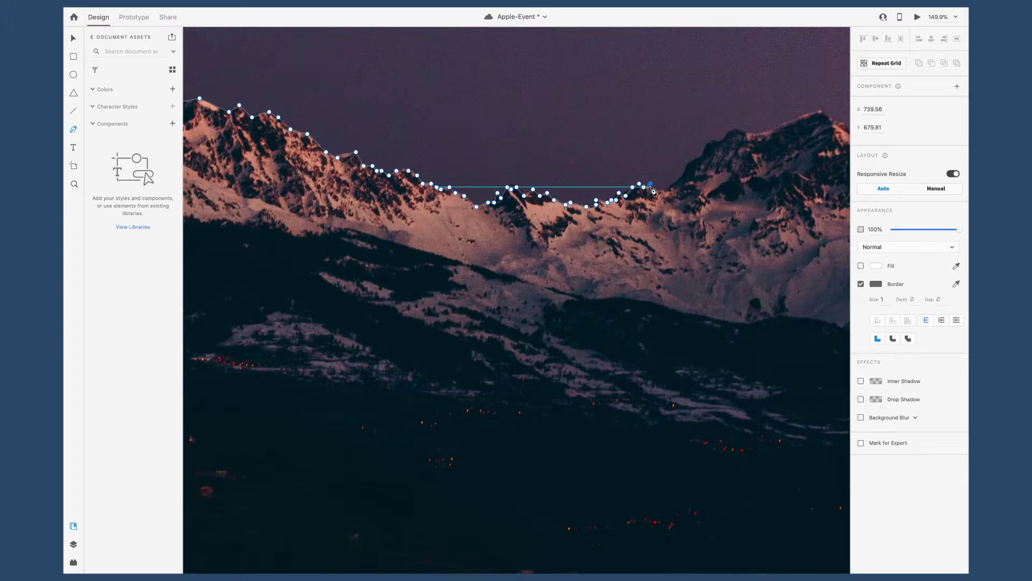
{"action": "left_click", "coordinate": [655, 192]}
{"action": "left_click", "coordinate": [663, 190]}
{"action": "left_click", "coordinate": [669, 189]}
{"action": "left_click", "coordinate": [673, 184]}
{"action": "left_click", "coordinate": [681, 179]}
{"action": "left_click", "coordinate": [686, 165]}
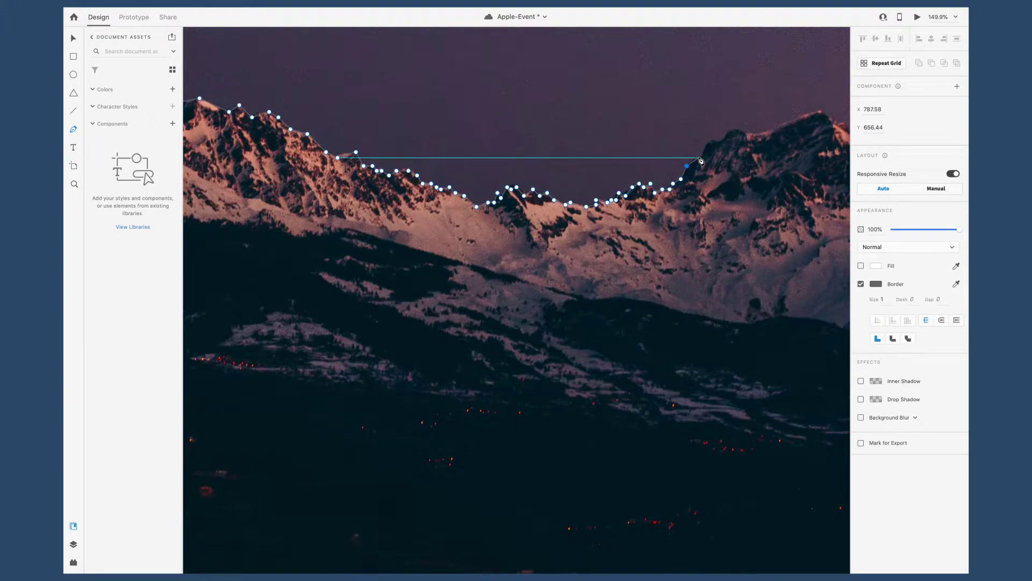
{"action": "left_click", "coordinate": [700, 157]}
{"action": "left_click", "coordinate": [710, 141]}
{"action": "left_click", "coordinate": [722, 141]}
{"action": "left_click", "coordinate": [734, 130]}
{"action": "scroll", "coordinate": [734, 131], "scroll_direction": "right", "scroll_amount": 2}
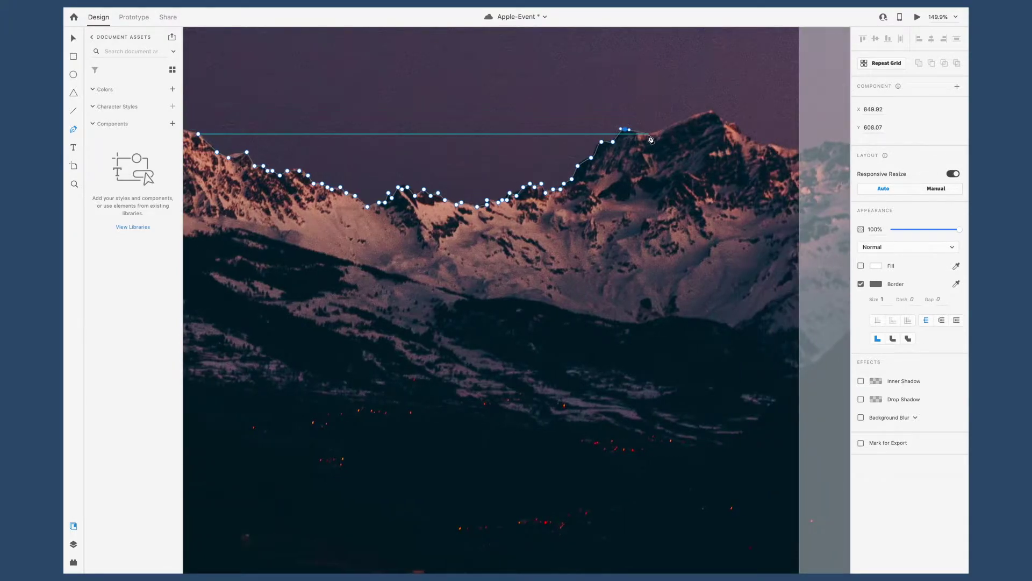
{"action": "left_click_drag", "start_coordinate": [646, 134], "coordinate": [654, 135]}
{"action": "left_click", "coordinate": [711, 112]}
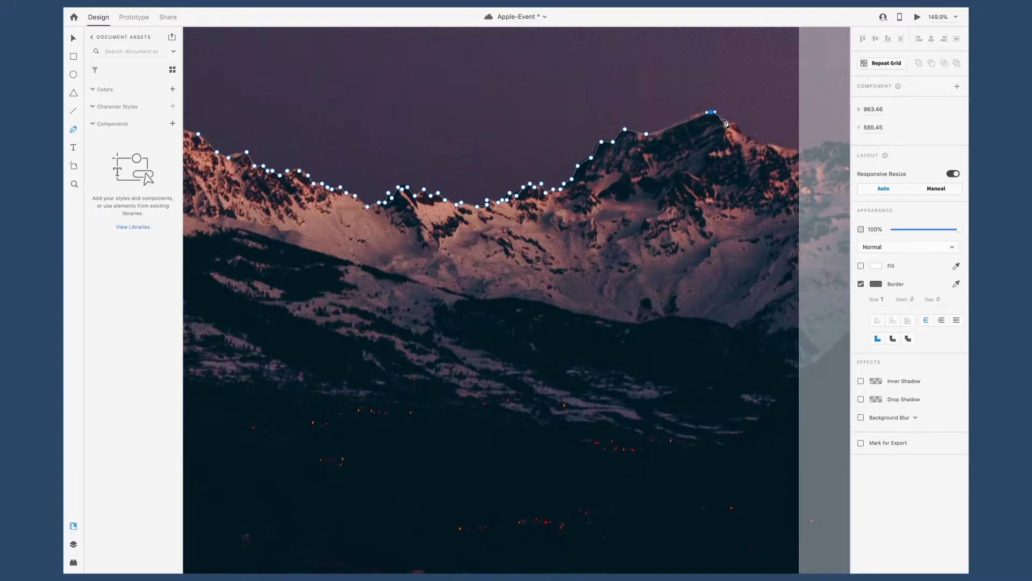
{"action": "left_click", "coordinate": [724, 120]}
{"action": "left_click", "coordinate": [729, 125]}
{"action": "left_click", "coordinate": [735, 123]}
{"action": "left_click", "coordinate": [739, 133]}
{"action": "left_click", "coordinate": [748, 136]}
- Close the ridge path with straight sides at the artboard edges and a level base across the dark valley
{"action": "scroll", "coordinate": [799, 157], "scroll_direction": "down", "scroll_amount": 10}
{"action": "left_click", "coordinate": [800, 157]}
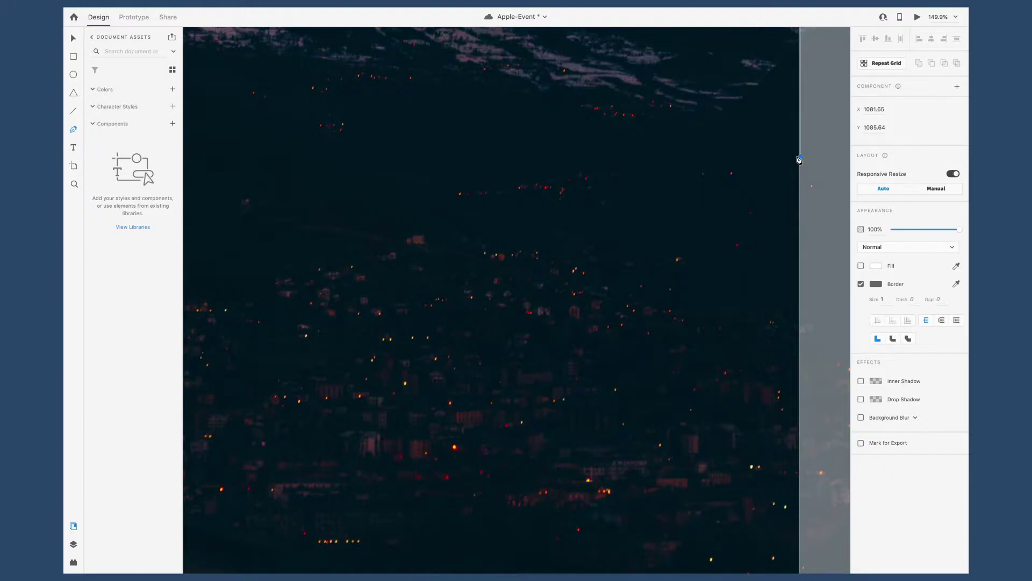
{"action": "key", "text": "super+minus"}
{"action": "left_click", "coordinate": [247, 228]}
{"action": "left_click", "coordinate": [247, 47]}
{"action": "scroll", "coordinate": [286, 85], "scroll_direction": "up", "scroll_amount": 3}
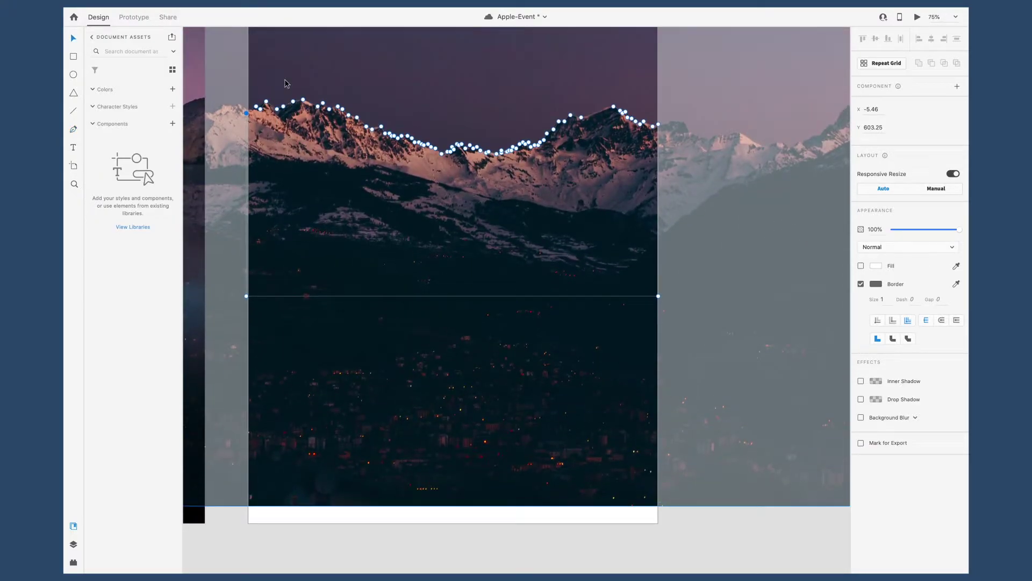
- Turn on the traced outline's fill and mask the mountain photo with that shape
{"action": "left_click", "coordinate": [861, 266]}
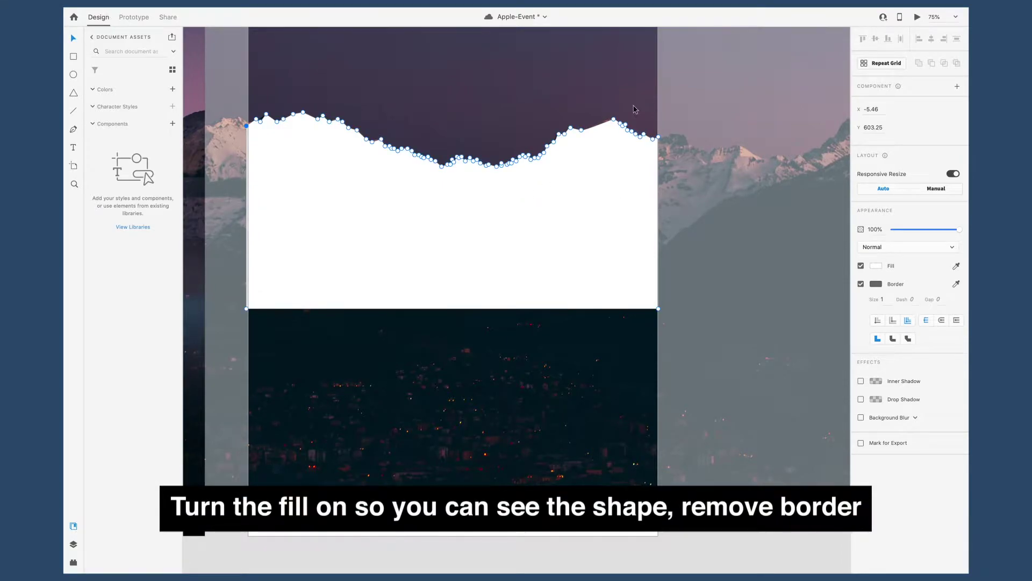
{"action": "key", "text": "Escape"}
{"action": "scroll", "coordinate": [630, 120], "scroll_direction": "up", "scroll_amount": 3}
{"action": "left_click", "coordinate": [301, 119], "text": "shift"}
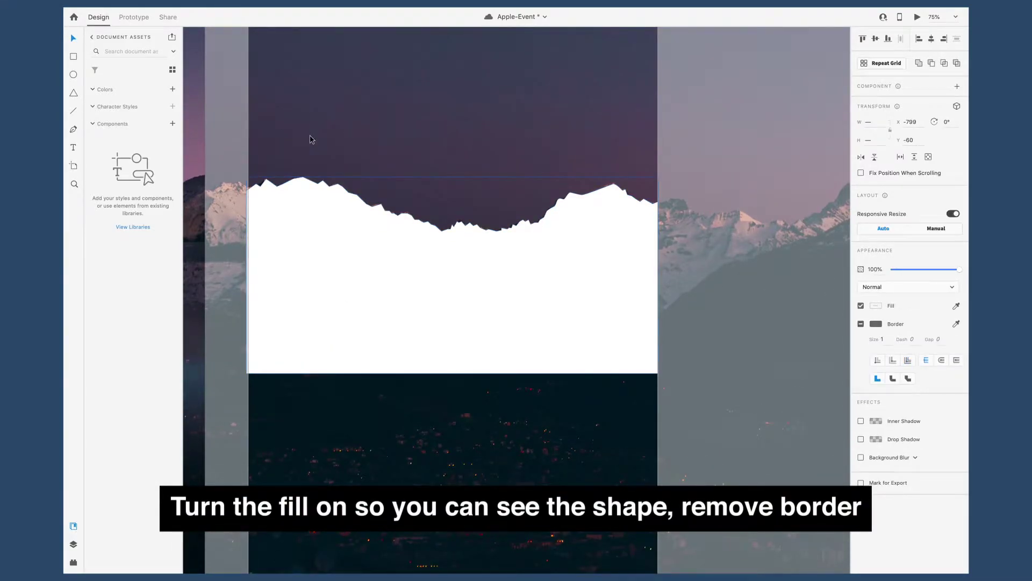
{"action": "scroll", "coordinate": [318, 145], "scroll_direction": "left", "scroll_amount": 8}
{"action": "scroll", "coordinate": [321, 149], "scroll_direction": "up", "scroll_amount": 5}
{"action": "scroll", "coordinate": [325, 148], "scroll_direction": "down", "scroll_amount": 2}
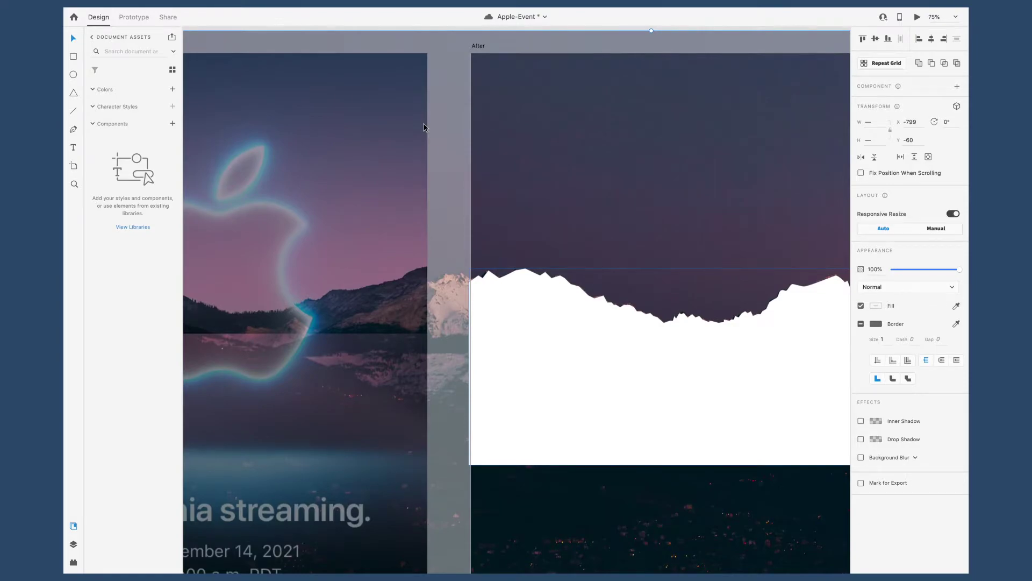
{"action": "key", "text": "shift+super+m"}
{"action": "scroll", "coordinate": [378, 134], "scroll_direction": "right", "scroll_amount": 4}
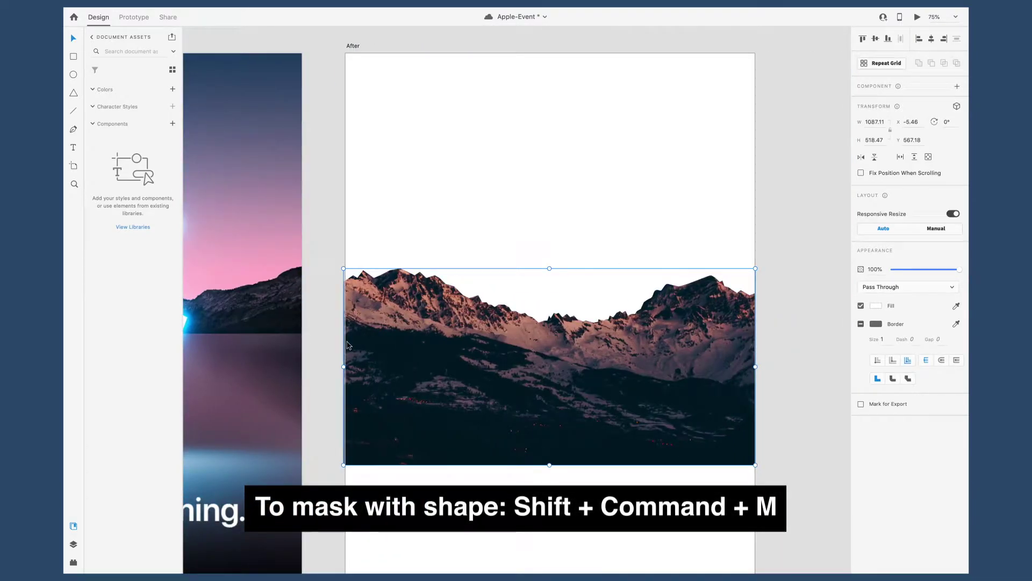
- Edit the mask path and raise both of its bottom corner points to about Y 910
{"action": "double_click", "coordinate": [543, 436]}
{"action": "scroll", "coordinate": [542, 436], "scroll_direction": "up", "scroll_amount": 3}
{"action": "scroll", "coordinate": [544, 431], "scroll_direction": "down", "scroll_amount": 3}
{"action": "double_click", "coordinate": [544, 425]}
{"action": "left_click", "coordinate": [228, 435]}
{"action": "left_click", "coordinate": [773, 435], "text": "shift"}
{"action": "left_click_drag", "start_coordinate": [774, 436], "coordinate": [774, 347]}
{"action": "left_click", "coordinate": [227, 348]}
- Nudge the mask's ridge endpoint at the artboard's left edge slightly down onto the mountain outline
{"action": "key", "text": "super+equal"}
{"action": "scroll", "coordinate": [232, 339], "scroll_direction": "left", "scroll_amount": 5}
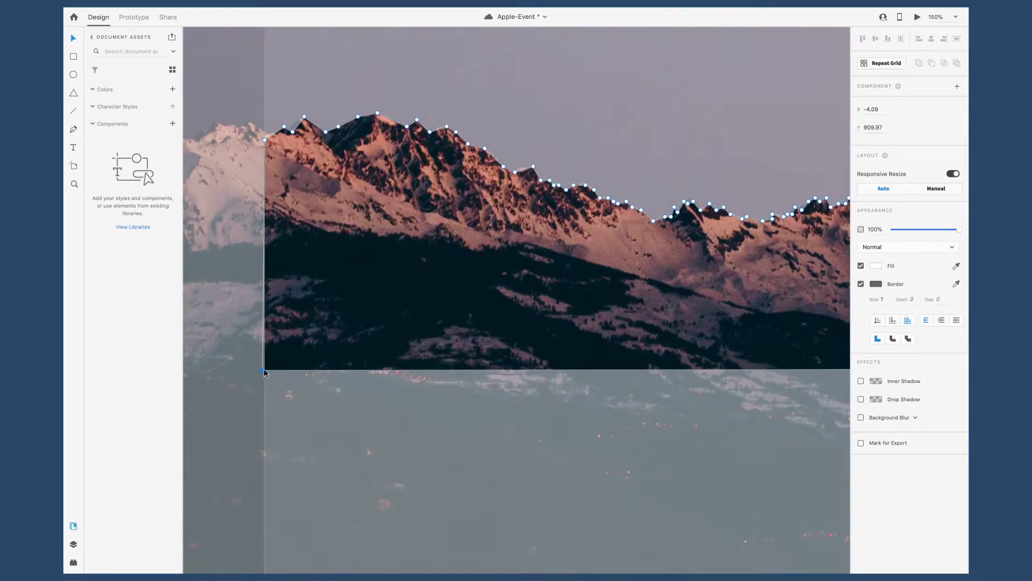
{"action": "left_click_drag", "start_coordinate": [266, 140], "coordinate": [265, 145]}
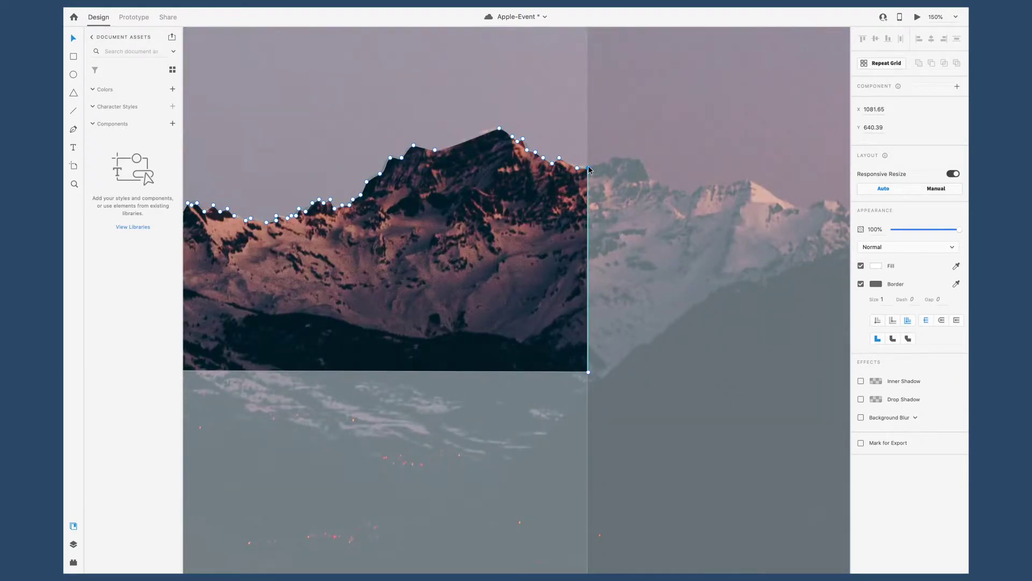
- Edit the mask path and raise both of its bottom corner points together to about Y 744
{"action": "left_click_drag", "start_coordinate": [648, 212], "coordinate": [651, 449]}
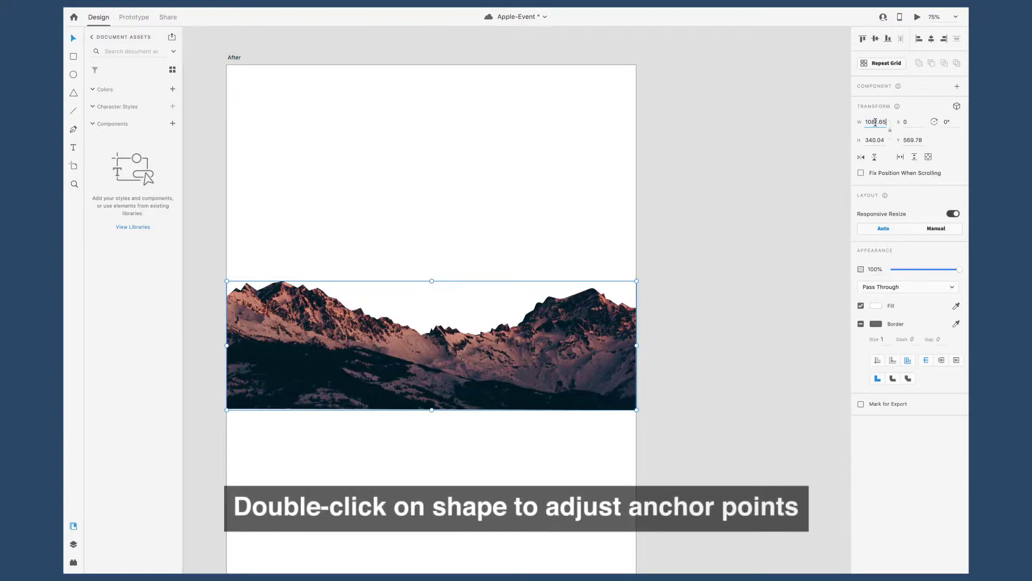
{"action": "left_click_drag", "start_coordinate": [518, 236], "coordinate": [759, 149]}
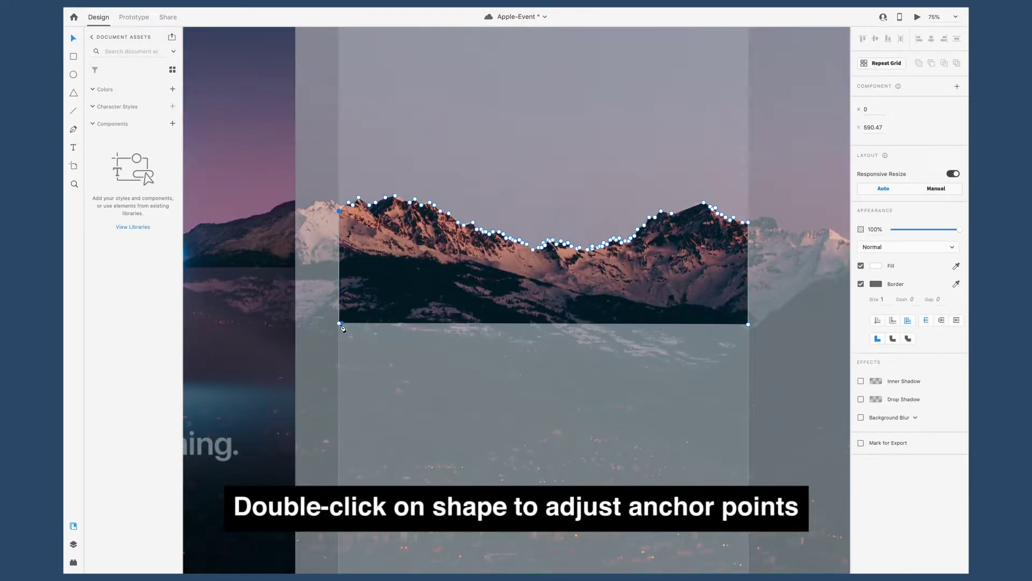
{"action": "left_click", "coordinate": [749, 326], "text": "shift"}
{"action": "left_click_drag", "start_coordinate": [750, 326], "coordinate": [749, 269]}
{"action": "key", "text": "super+equal"}
{"action": "left_click_drag", "start_coordinate": [279, 258], "coordinate": [279, 259]}
- Align the mask's bottom-right corner point with the artboard edge at X 1080 and finish editing the path
{"action": "left_click", "coordinate": [737, 259]}
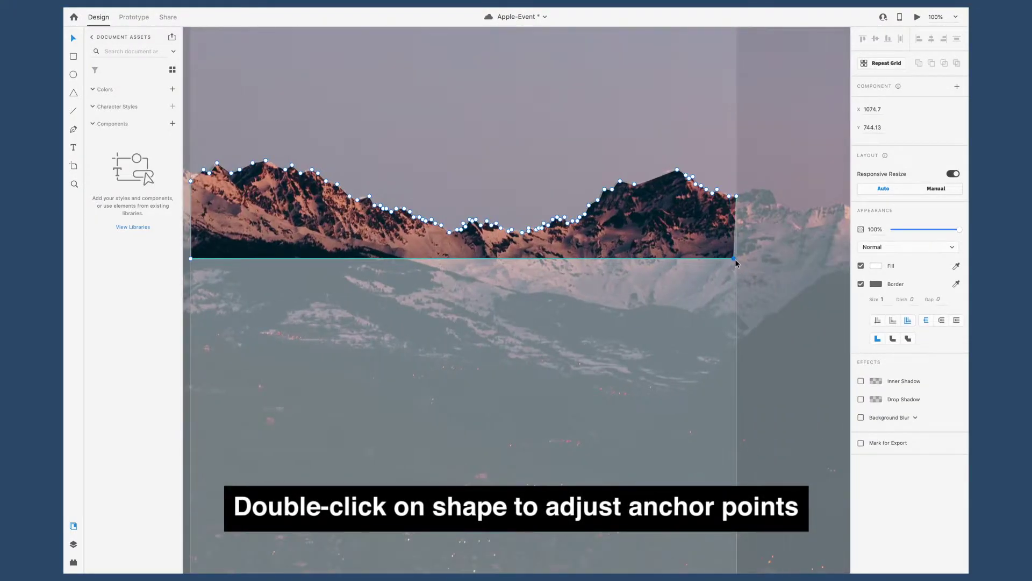
{"action": "key", "text": "super+minus"}
{"action": "key", "text": "super+minus"}
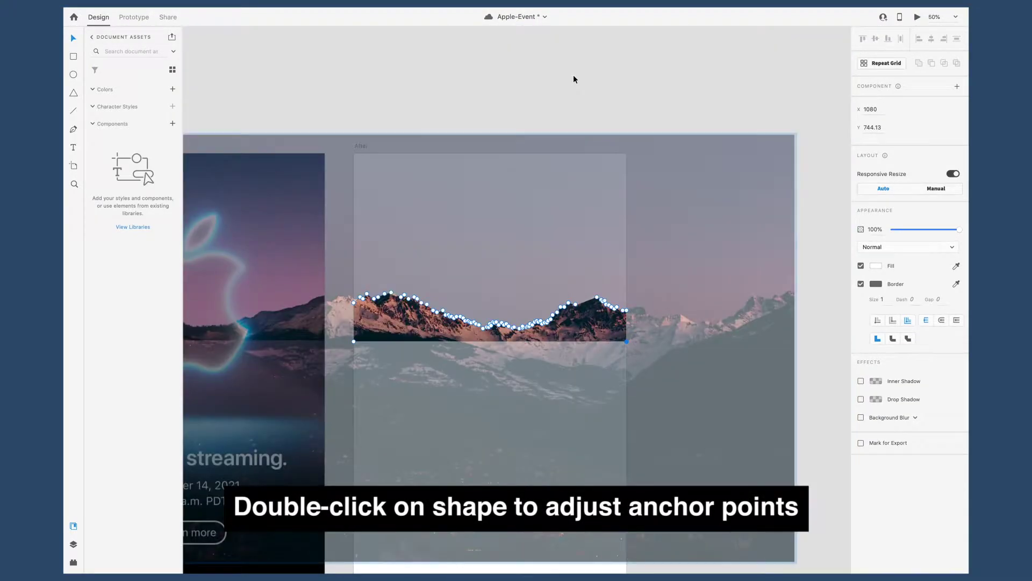
{"action": "left_click", "coordinate": [573, 78]}
{"action": "scroll", "coordinate": [557, 94], "scroll_direction": "left", "scroll_amount": 3}
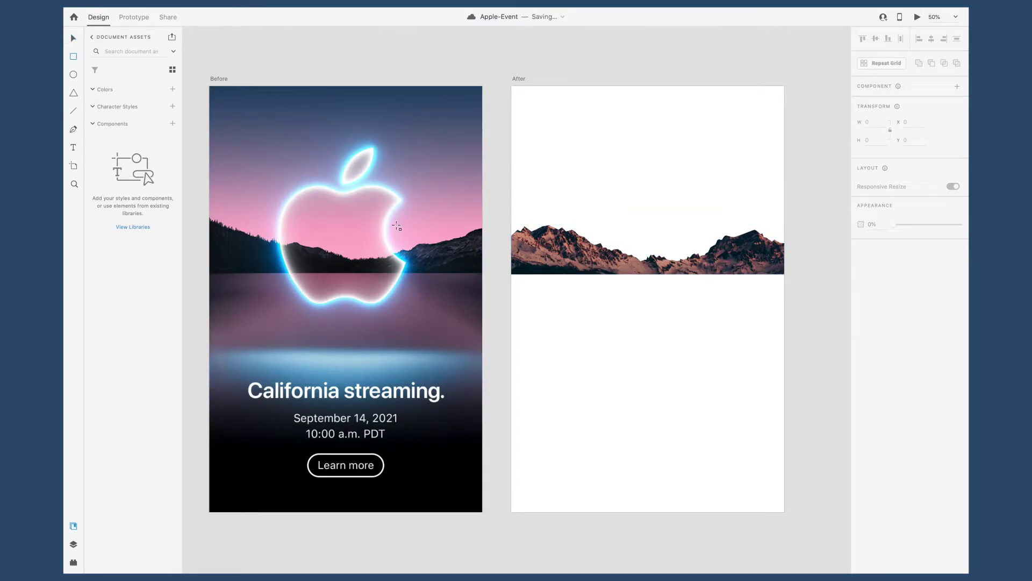
- Draw a borderless 1080 × 346 rectangle over the mountains at Y 473, filled with the dark mountain colour sampled from the Before poster
{"action": "mouse_move", "coordinate": [512, 205]}
{"action": "left_mouse_down"}
{"action": "mouse_move", "coordinate": [691, 237]}
{"action": "mouse_move", "coordinate": [784, 293]}
{"action": "left_mouse_up"}
{"action": "left_click", "coordinate": [861, 342]}
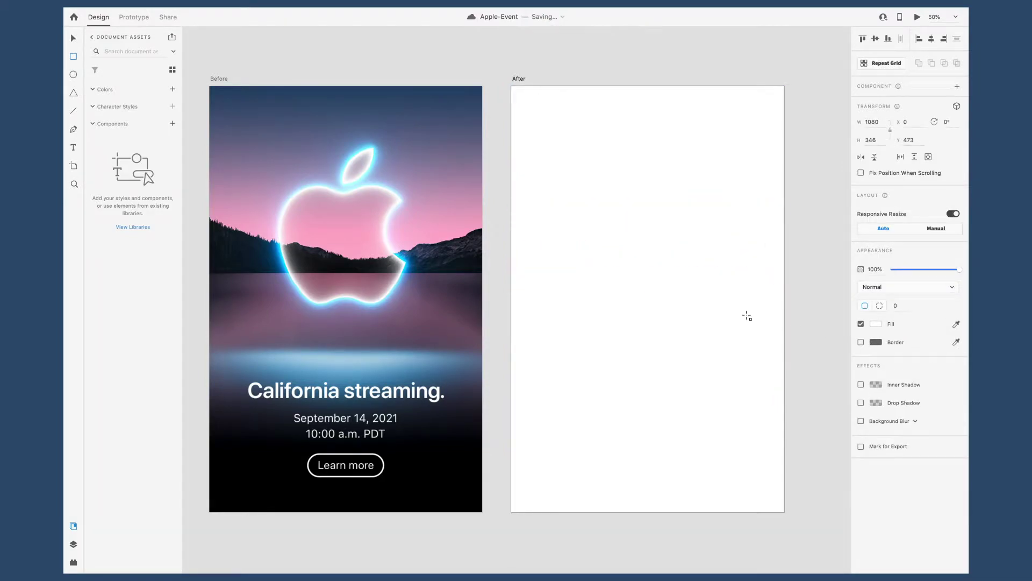
{"action": "left_click", "coordinate": [473, 263]}
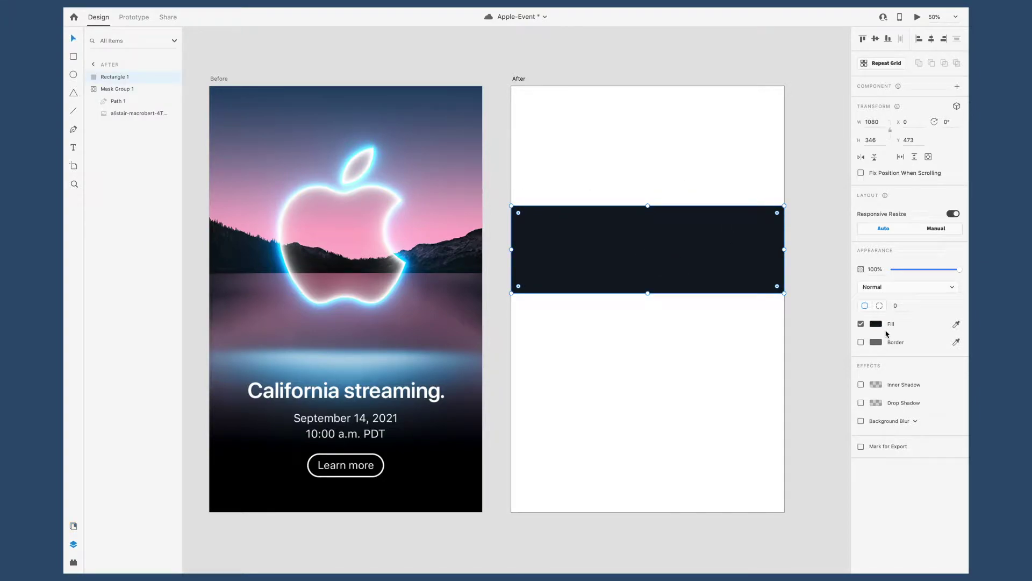
- Try the Darken and Overlay blend modes on the dark rectangle, toggling its fill off and on to compare
{"action": "left_click", "coordinate": [891, 289]}
{"action": "left_click", "coordinate": [887, 301]}
{"action": "left_click", "coordinate": [887, 290]}
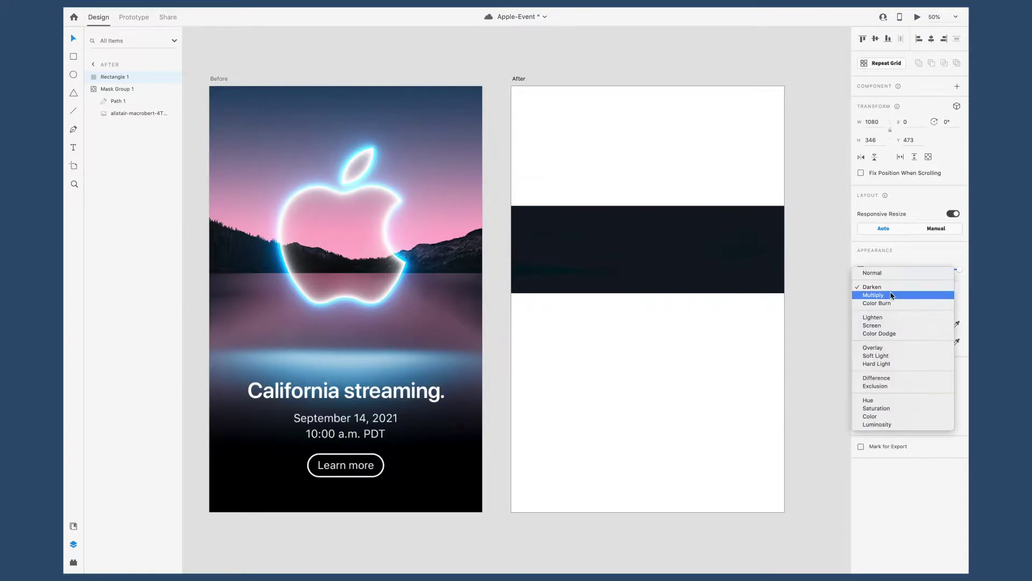
{"action": "left_click", "coordinate": [882, 350]}
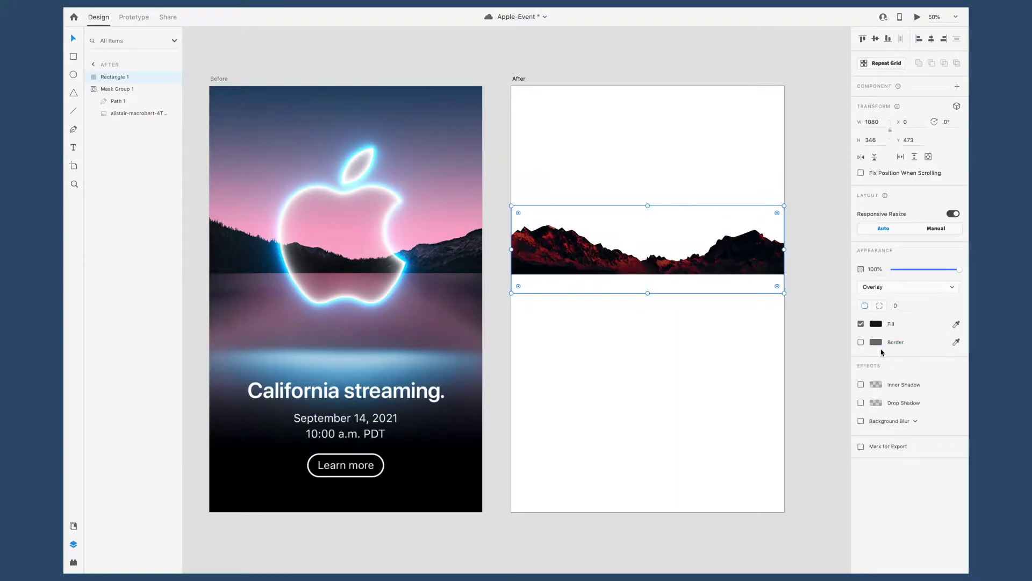
{"action": "left_click", "coordinate": [861, 324]}
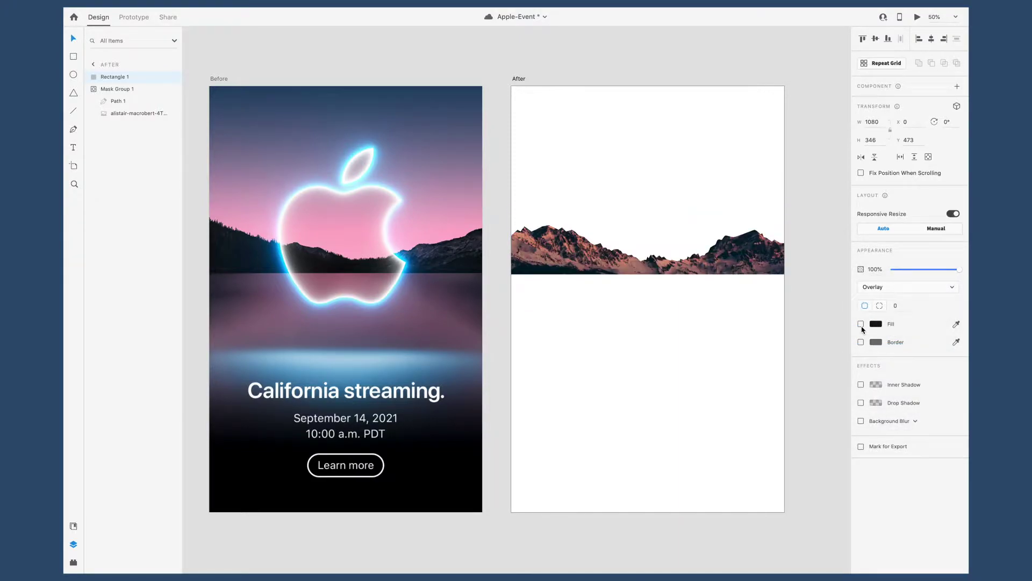
{"action": "left_click", "coordinate": [861, 324]}
- Try the Soft Light, Multiply and Lighten blend modes on the dark rectangle
{"action": "left_click", "coordinate": [898, 288]}
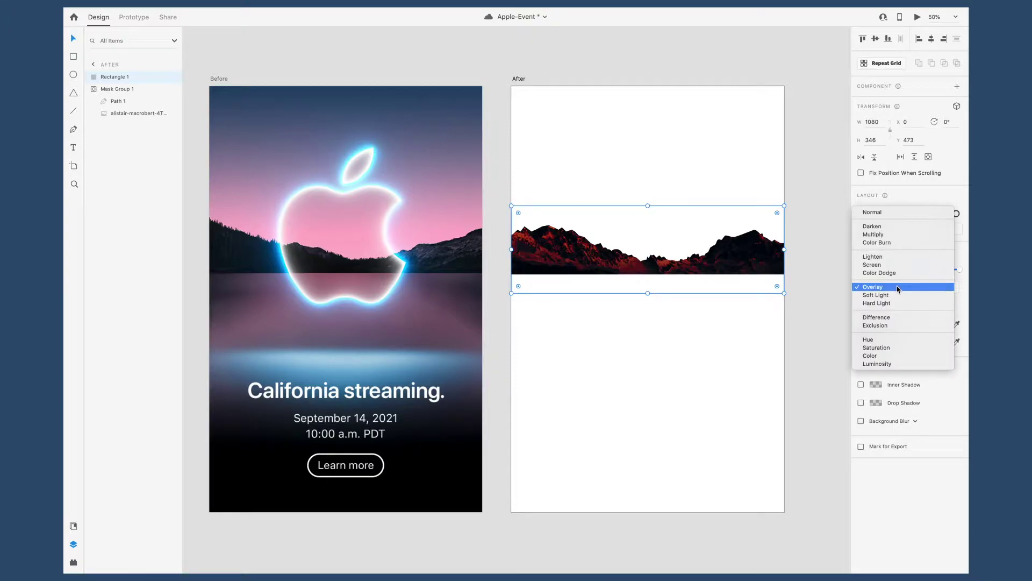
{"action": "left_click", "coordinate": [893, 294]}
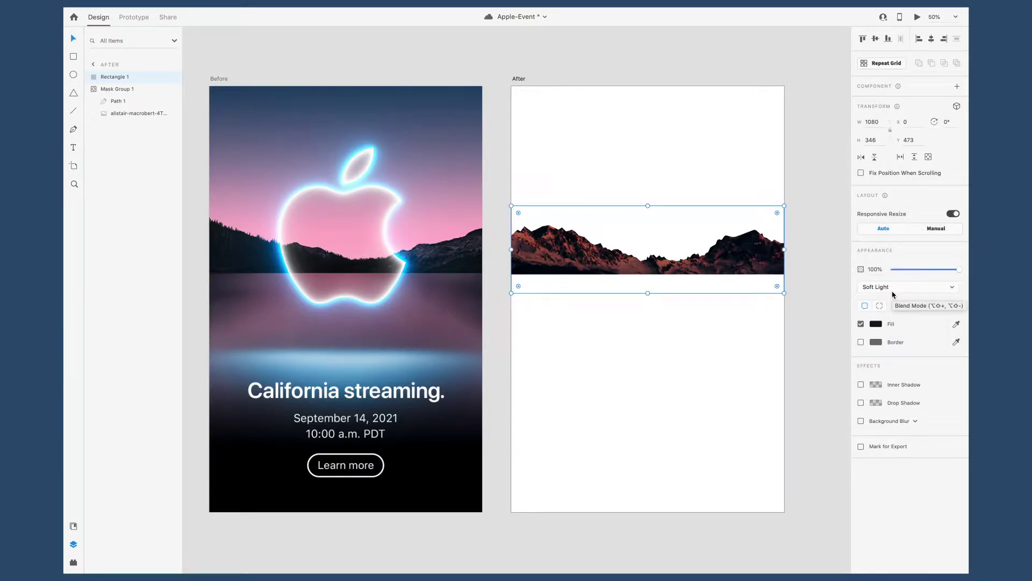
{"action": "left_click", "coordinate": [894, 291]}
{"action": "left_click", "coordinate": [894, 237]}
{"action": "left_click", "coordinate": [893, 286]}
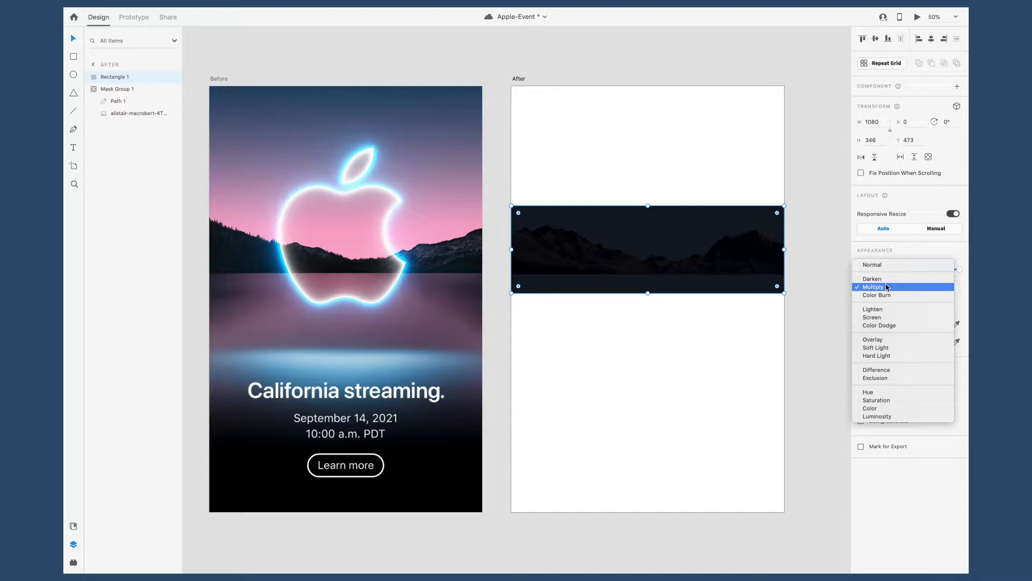
{"action": "left_click", "coordinate": [882, 309]}
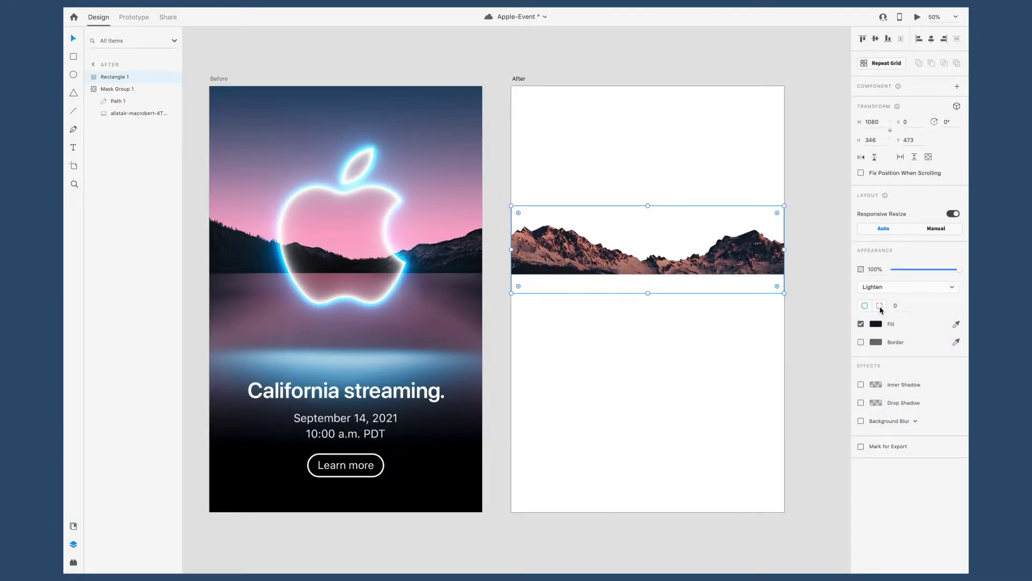
- Set the dark rectangle's blend mode to Multiply
{"action": "left_click", "coordinate": [885, 288]}
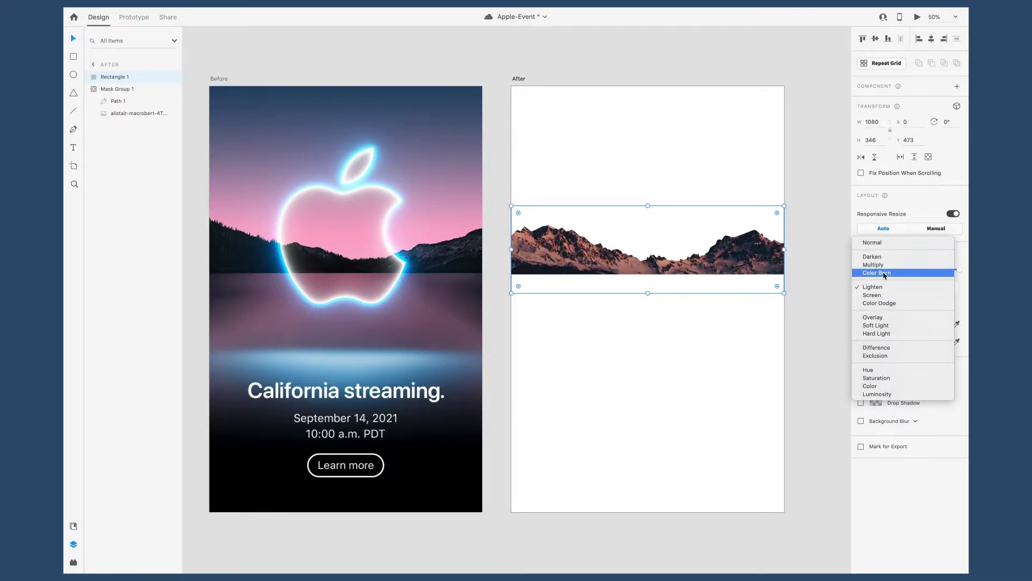
{"action": "left_click", "coordinate": [886, 265]}
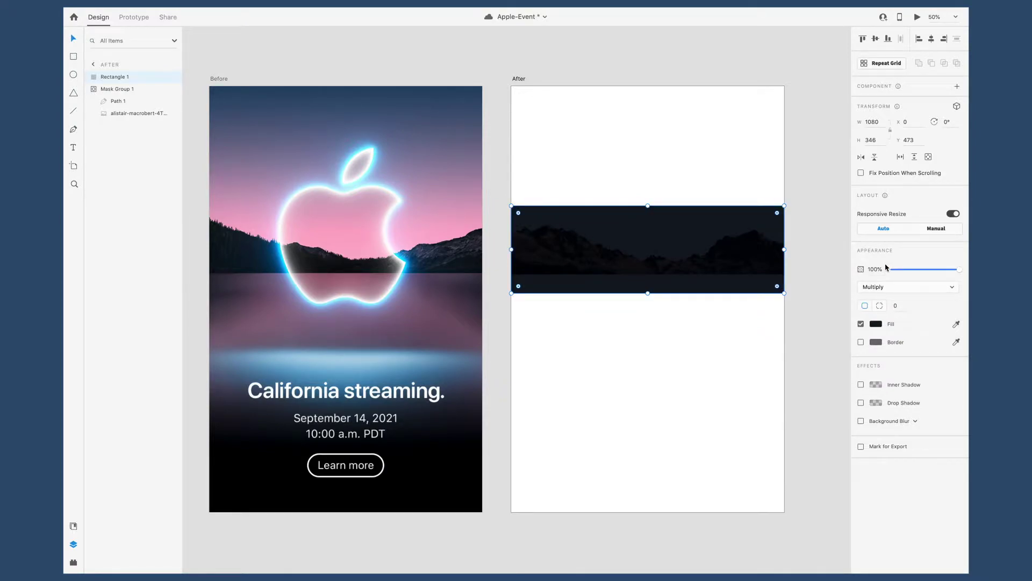
{"action": "scroll", "coordinate": [680, 170], "scroll_direction": "right", "scroll_amount": 3}
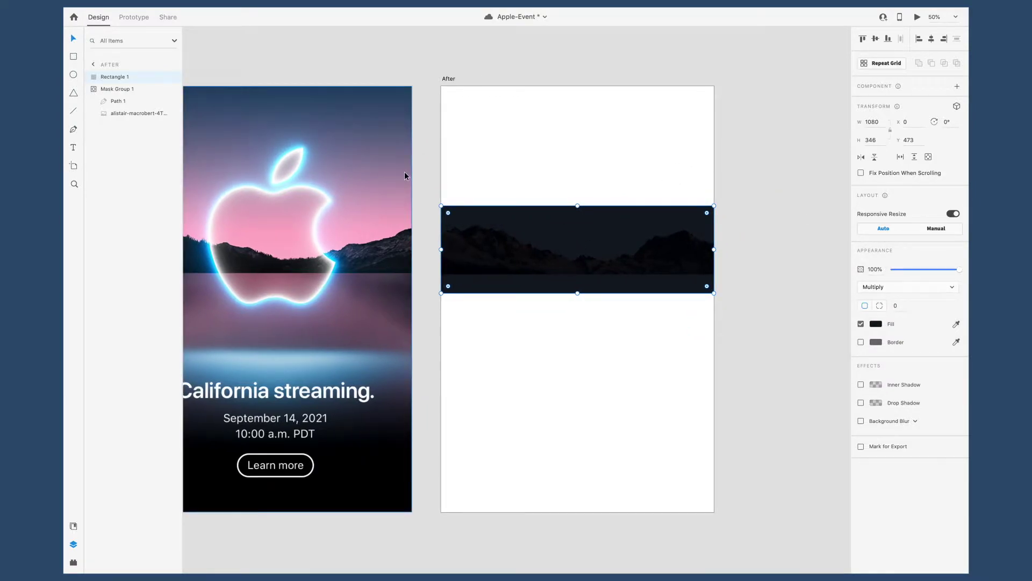
- Ungroup the mountain mask group into its separate path and photo
{"action": "left_click", "coordinate": [95, 88]}
{"action": "scroll", "coordinate": [570, 225], "scroll_direction": "left", "scroll_amount": 2}
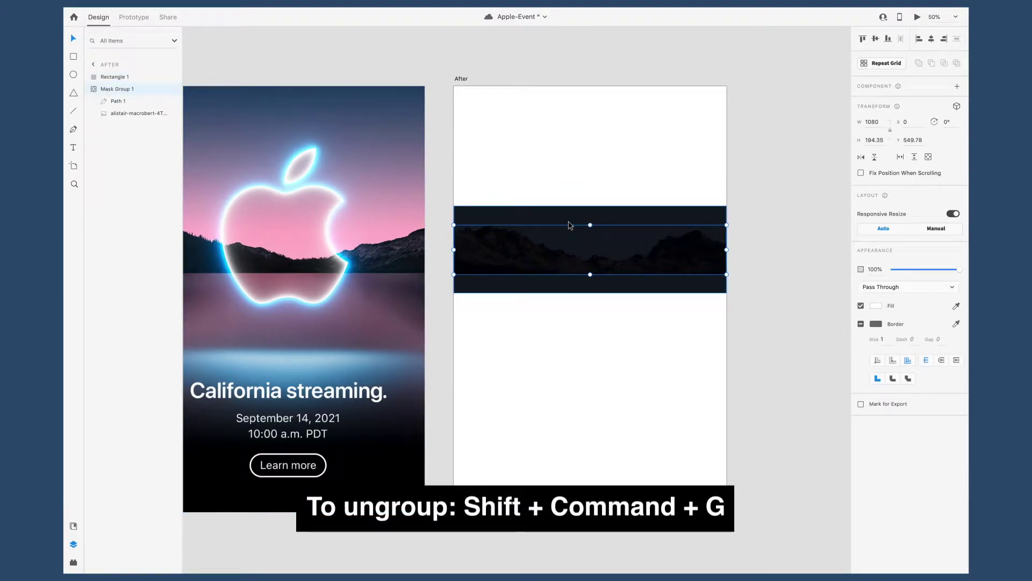
{"action": "key", "text": "shift+super+g"}
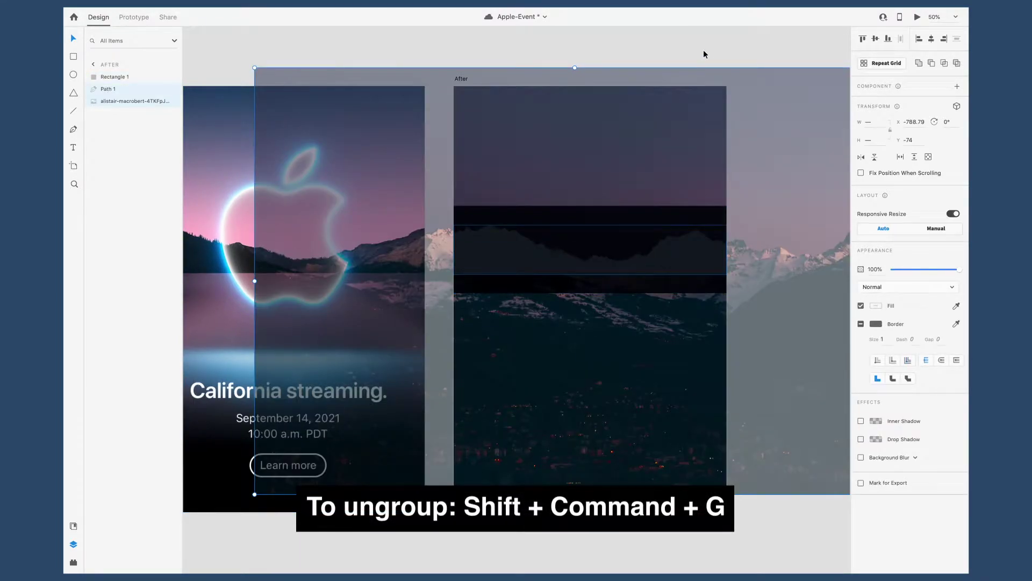
{"action": "left_click", "coordinate": [719, 34]}
- Send the dark rectangle behind the ridge path, then mask the rectangle and the mountain photo together with that path
{"action": "left_click", "coordinate": [553, 214]}
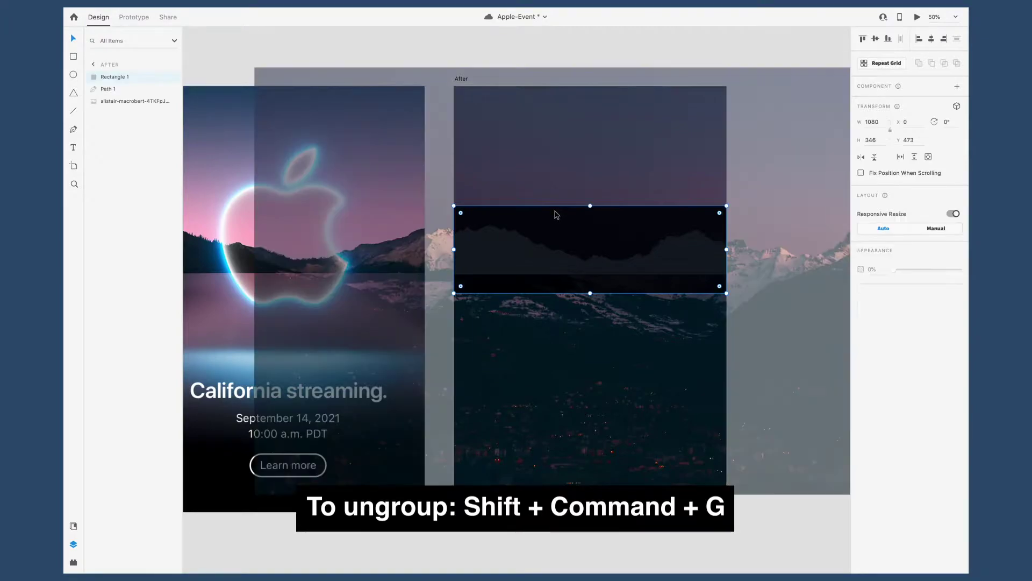
{"action": "left_click", "coordinate": [557, 171], "text": "shift"}
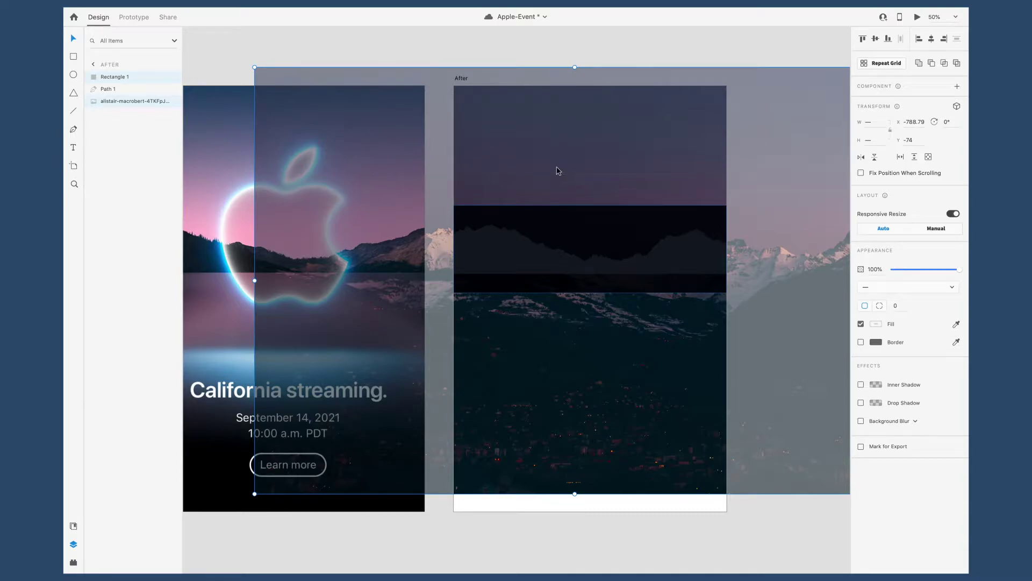
{"action": "key", "text": "super+bracketleft"}
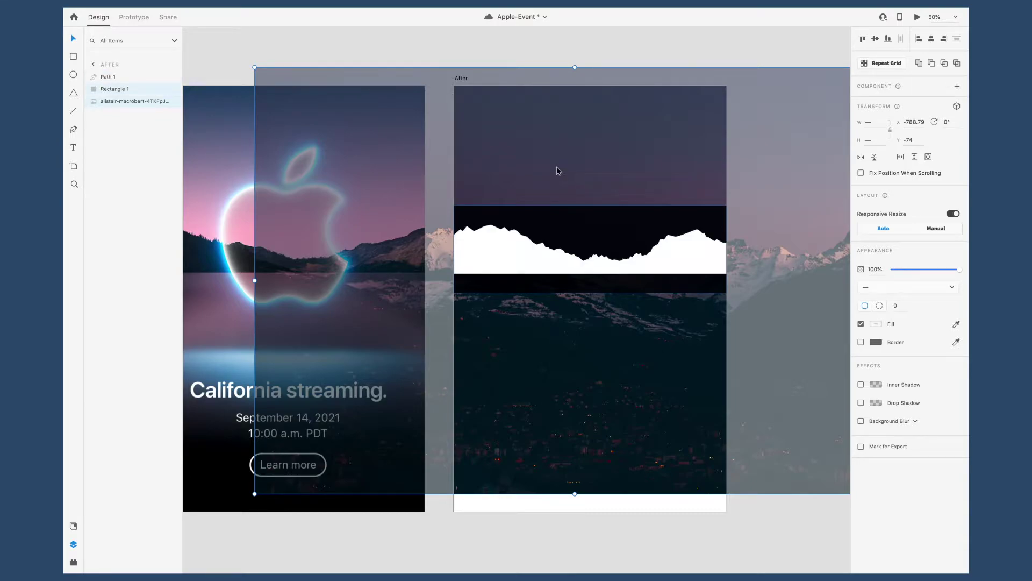
{"action": "left_click", "coordinate": [513, 261], "text": "shift"}
{"action": "key", "text": "shift+super+m"}
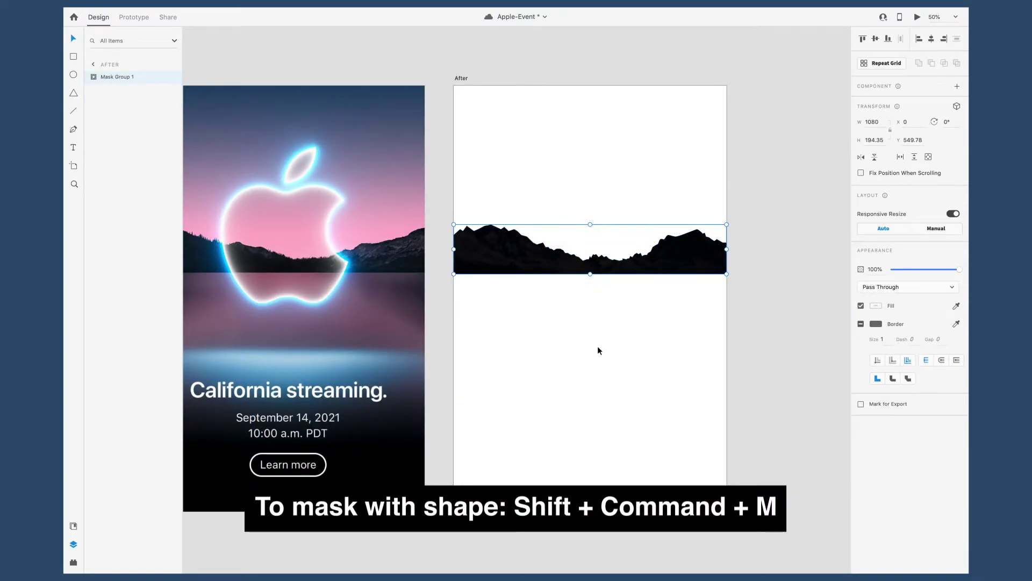
- Reduce the opacity of the dark rectangle inside the mask group to 75%
{"action": "double_click", "coordinate": [511, 256]}
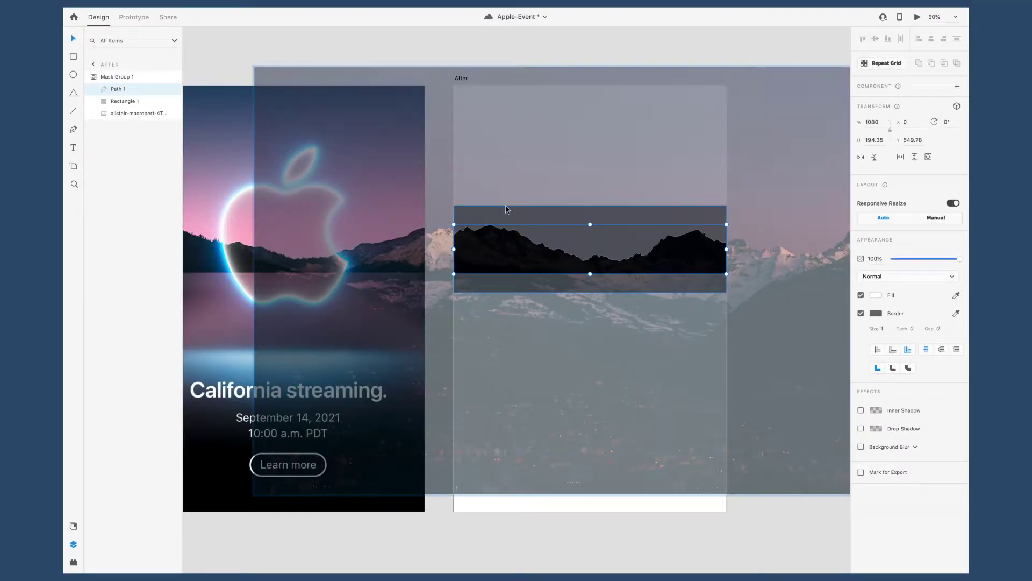
{"action": "left_click", "coordinate": [506, 209]}
{"action": "mouse_move", "coordinate": [960, 259]}
{"action": "left_mouse_down"}
{"action": "mouse_move", "coordinate": [932, 262]}
{"action": "mouse_move", "coordinate": [945, 262]}
{"action": "left_mouse_up"}
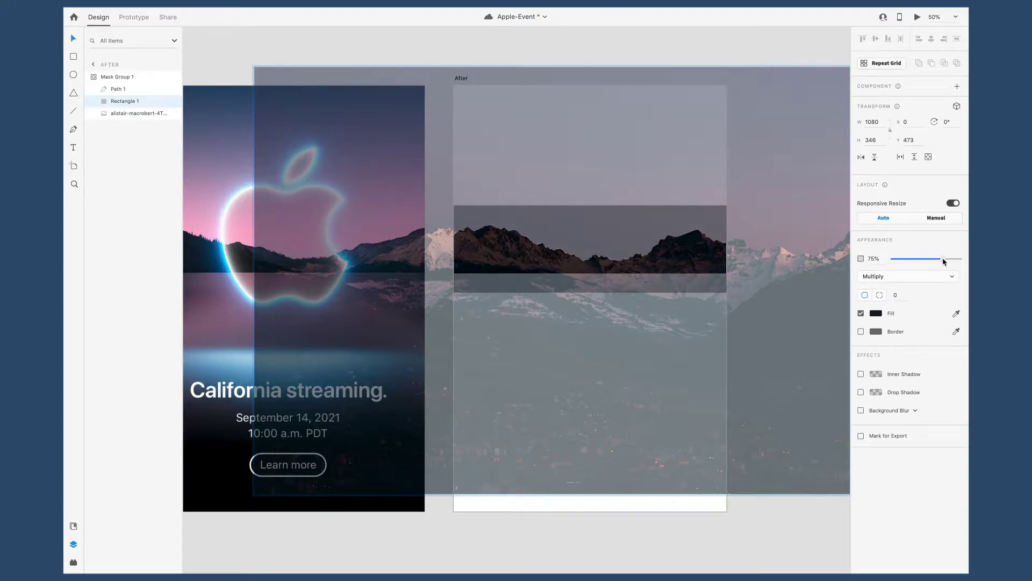
{"action": "left_click", "coordinate": [451, 49]}
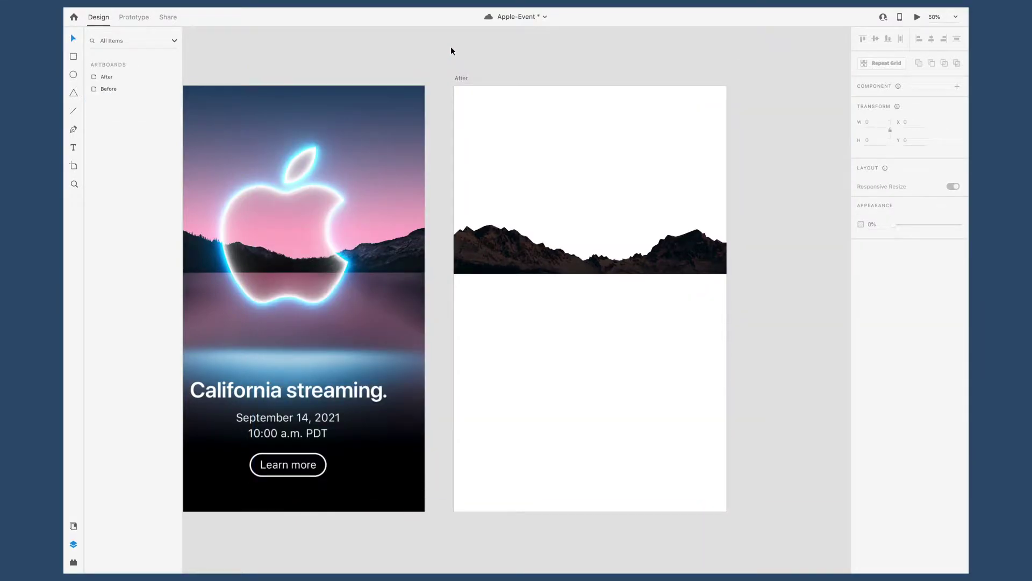
- Shift the fill of the masked overlay rectangle to a dark purplish tone and save the document
{"action": "double_click", "coordinate": [502, 261]}
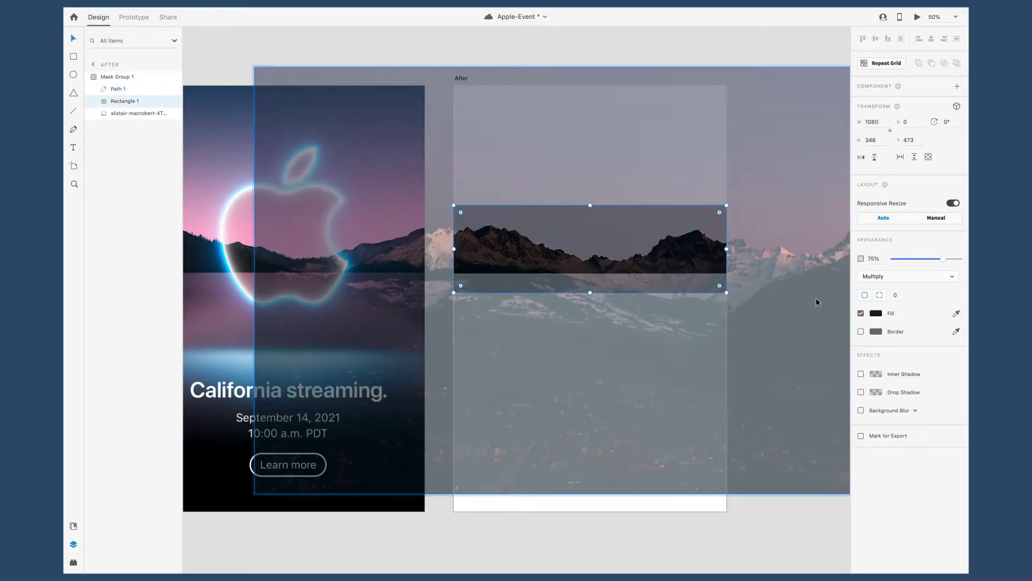
{"action": "left_click", "coordinate": [876, 313]}
{"action": "left_click", "coordinate": [823, 283]}
{"action": "left_click_drag", "start_coordinate": [846, 295], "coordinate": [816, 325]}
{"action": "left_click", "coordinate": [583, 48]}
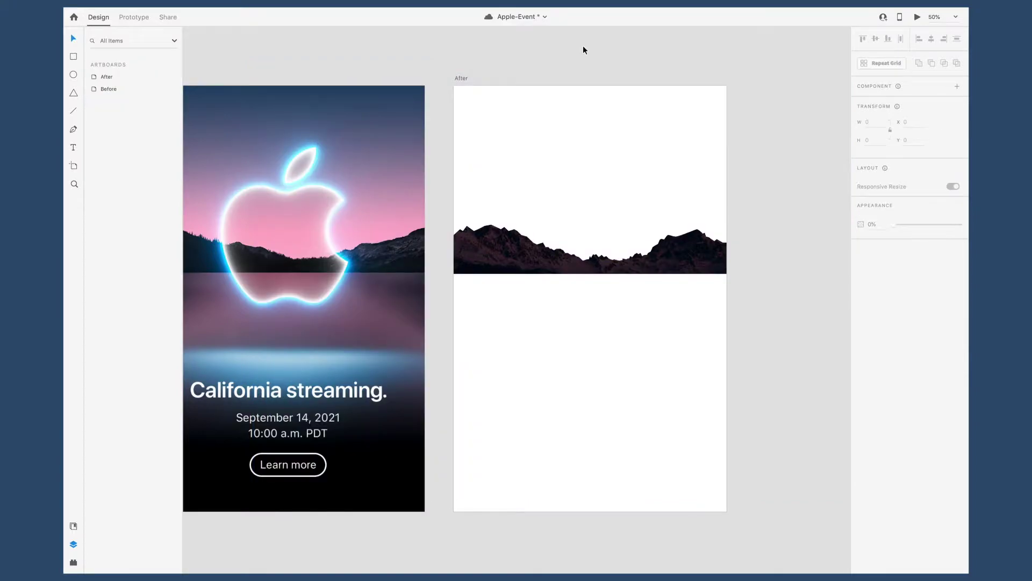
{"action": "scroll", "coordinate": [648, 84], "scroll_direction": "left", "scroll_amount": 2}
{"action": "key", "text": "ctrl+s"}
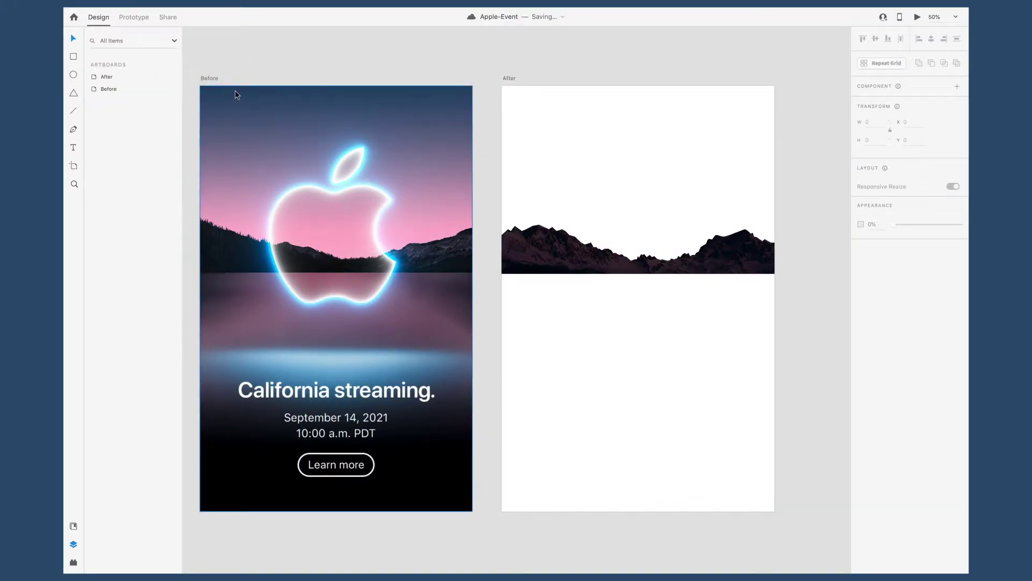
- Draw a borderless 1080 × 744 rectangle from the After artboard's top to the mountain base and send it to the back
{"action": "key", "text": "r"}
{"action": "left_click_drag", "start_coordinate": [512, 90], "coordinate": [773, 275]}
{"action": "key", "text": "super+shift+bracketleft"}
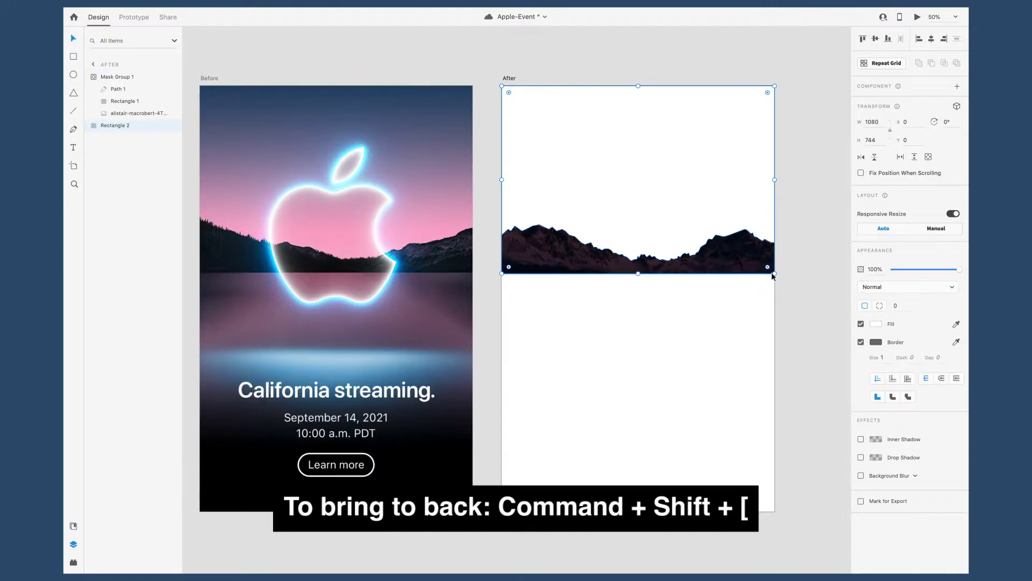
{"action": "left_click", "coordinate": [862, 342]}
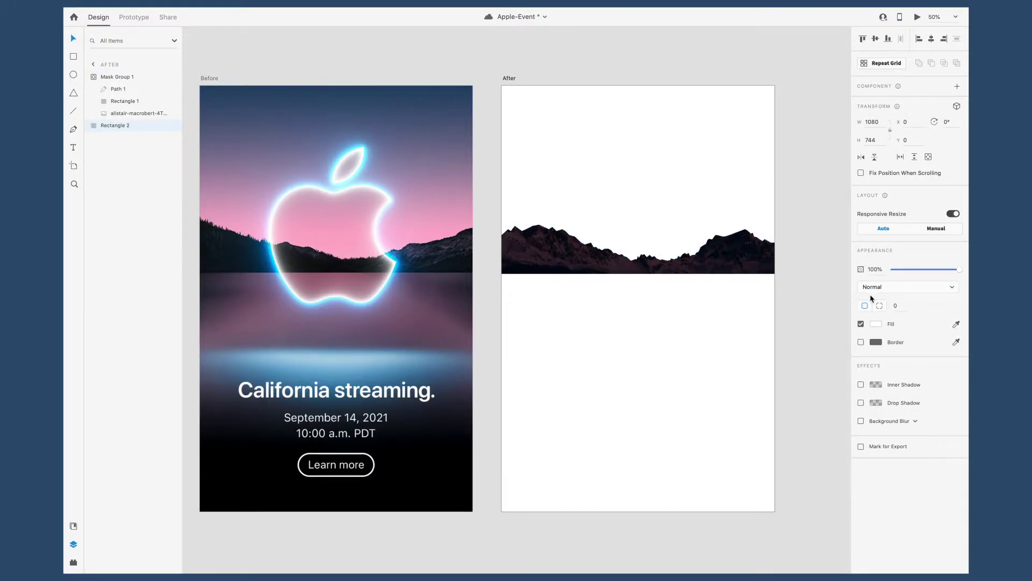
- Change the sky rectangle's fill to a linear gradient and set its lower stop to the pink sampled from the Before poster's sky
{"action": "left_click", "coordinate": [877, 324]}
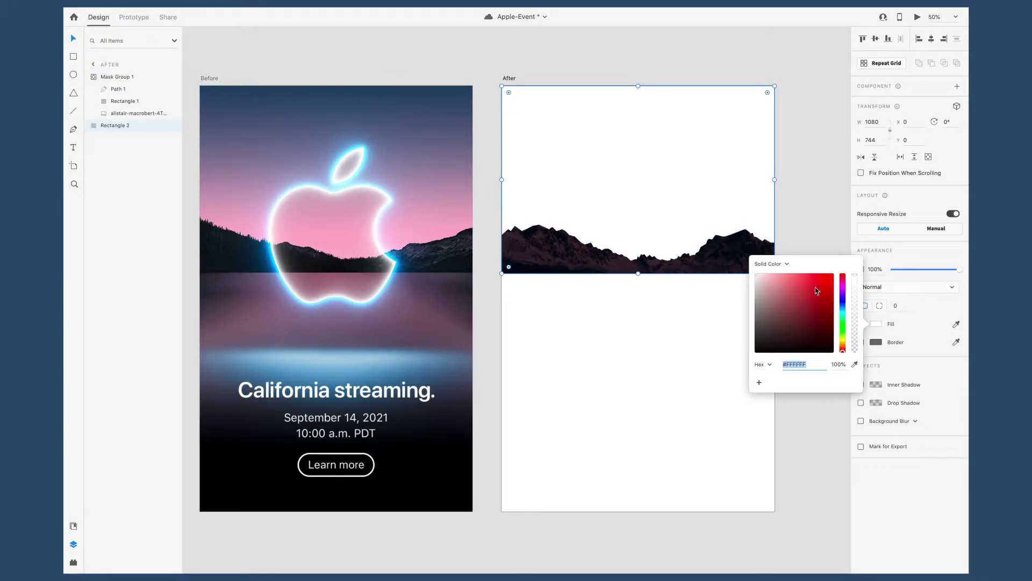
{"action": "left_click", "coordinate": [788, 264]}
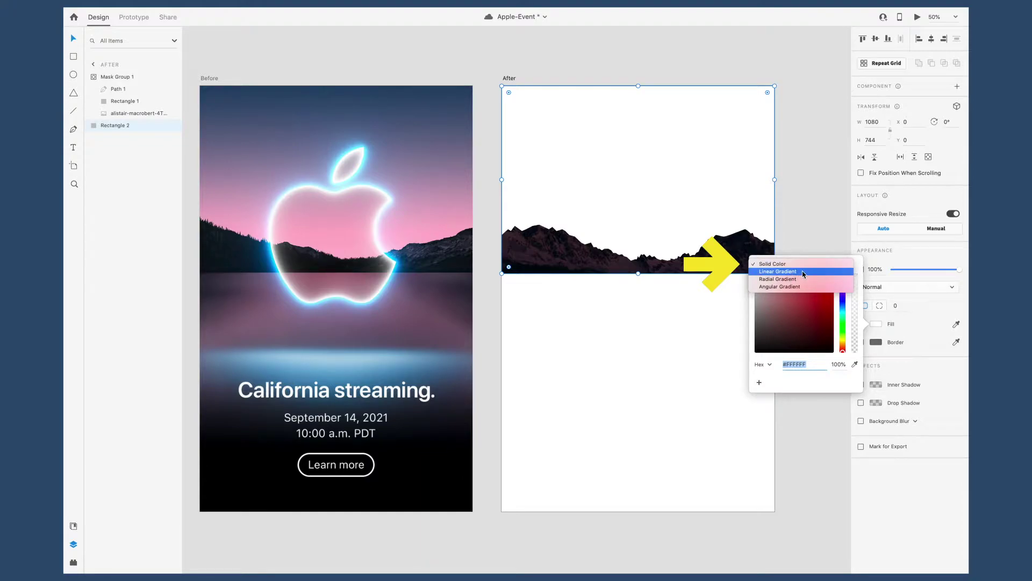
{"action": "left_click", "coordinate": [804, 273]}
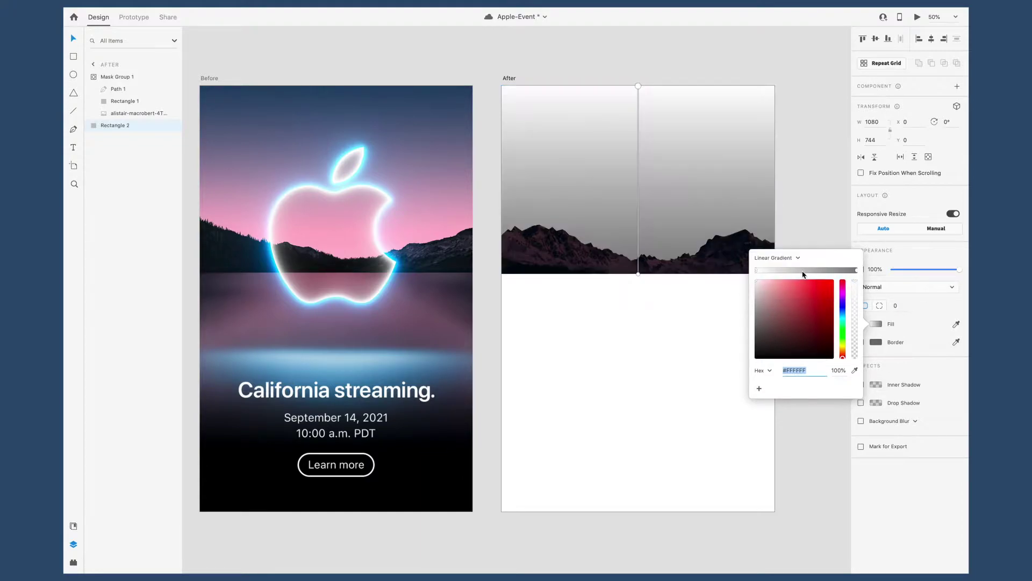
{"action": "left_click", "coordinate": [857, 270]}
{"action": "left_click", "coordinate": [855, 370]}
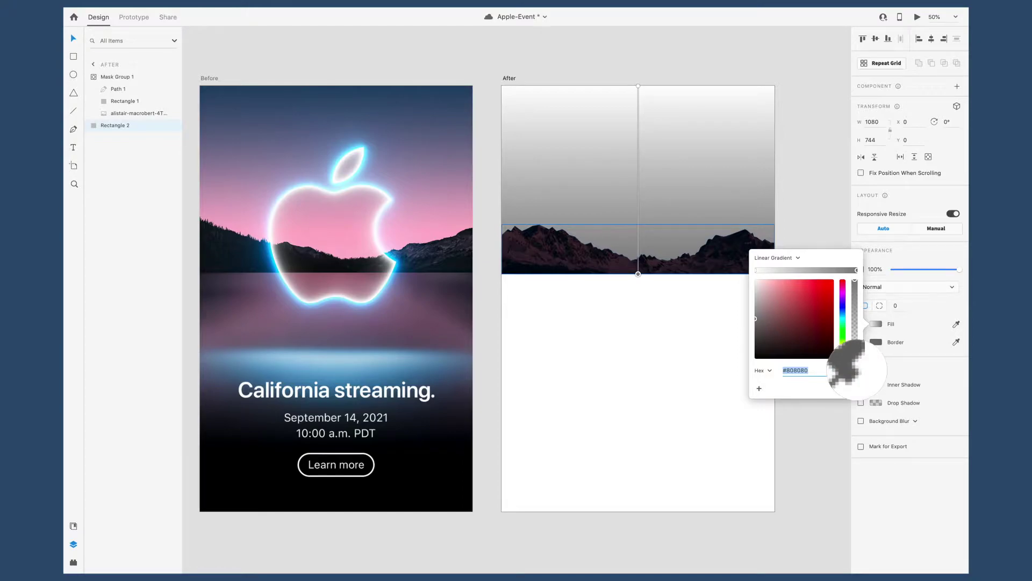
{"action": "left_click", "coordinate": [356, 258]}
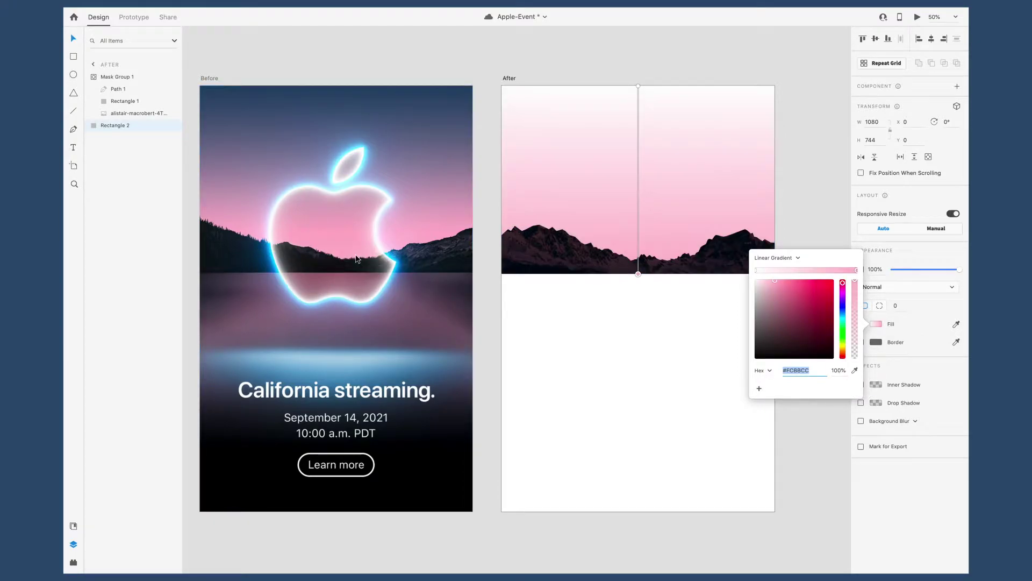
- Set the sky gradient's upper stop to the dark blue sampled from the top of the Before poster
{"action": "left_click", "coordinate": [756, 270]}
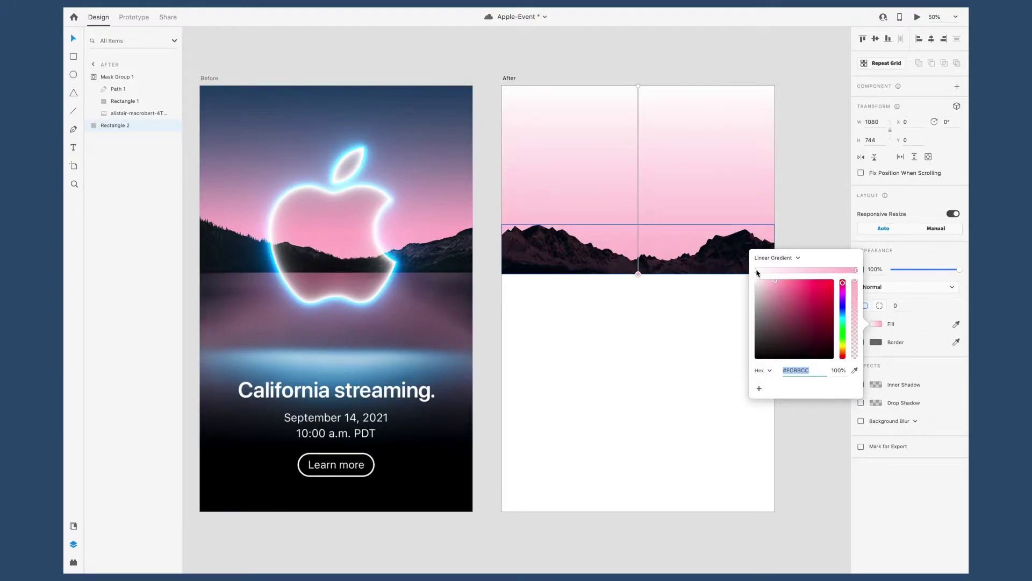
{"action": "left_click", "coordinate": [855, 370]}
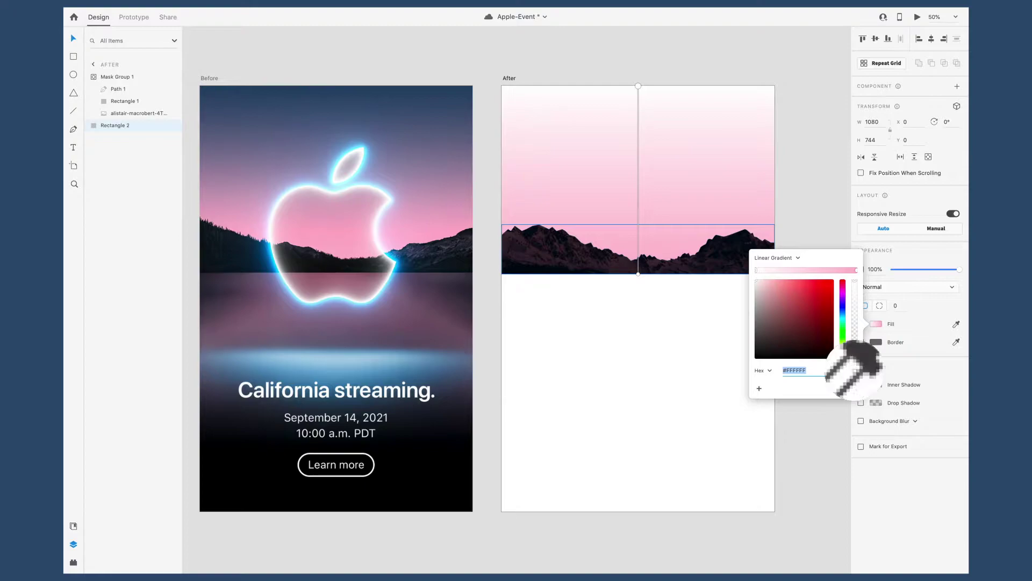
{"action": "left_click", "coordinate": [367, 89]}
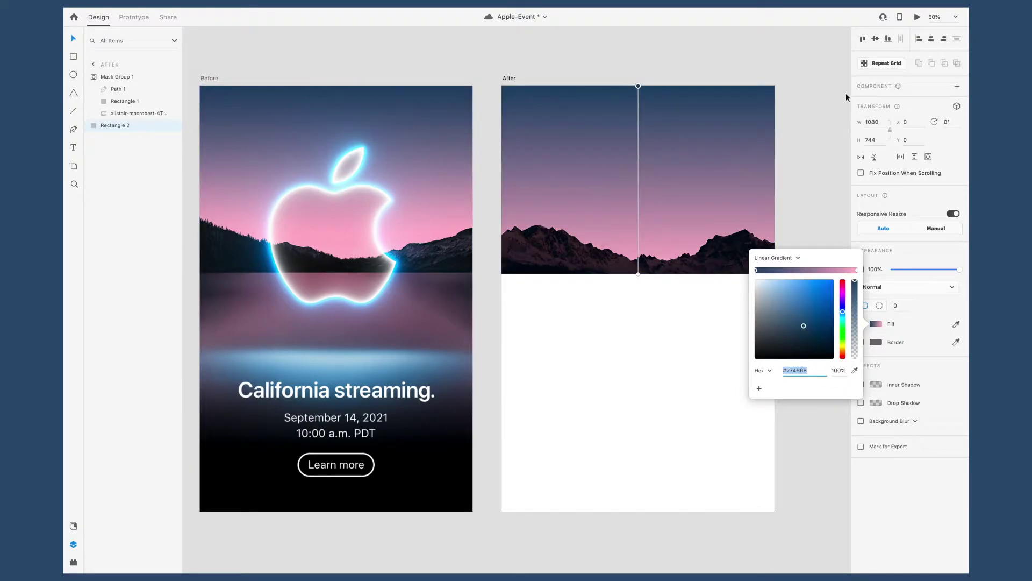
{"action": "left_click", "coordinate": [813, 118]}
{"action": "left_click", "coordinate": [813, 118]}
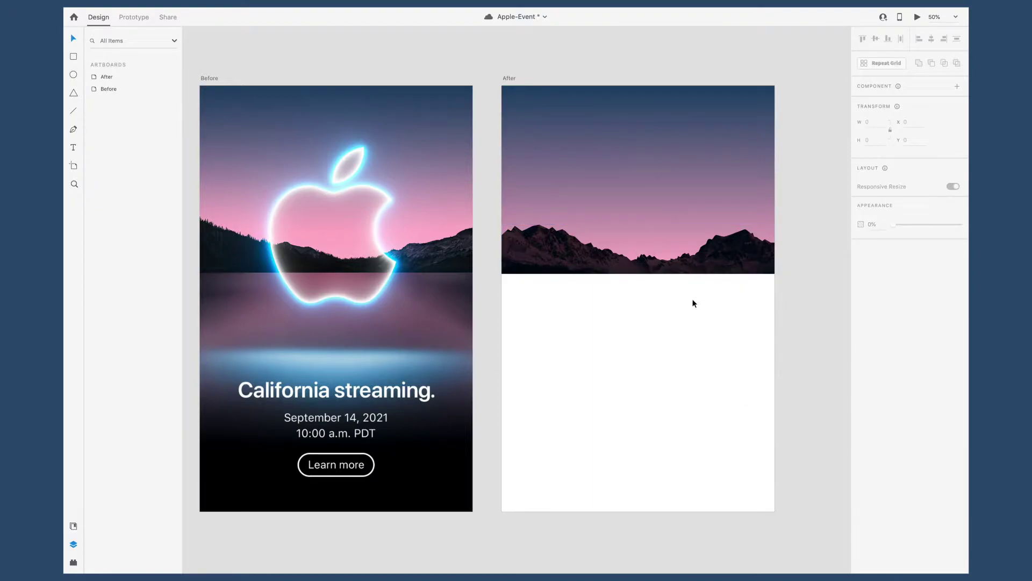
- Duplicate the sky rectangle below the mountains at Y 744, rotate it 180°, and extend it to the artboard's bottom edge, 941 high
{"action": "left_click_drag", "start_coordinate": [576, 101], "coordinate": [594, 325]}
{"action": "left_click_drag", "start_coordinate": [780, 305], "coordinate": [525, 471]}
{"action": "left_click_drag", "start_coordinate": [570, 421], "coordinate": [569, 385]}
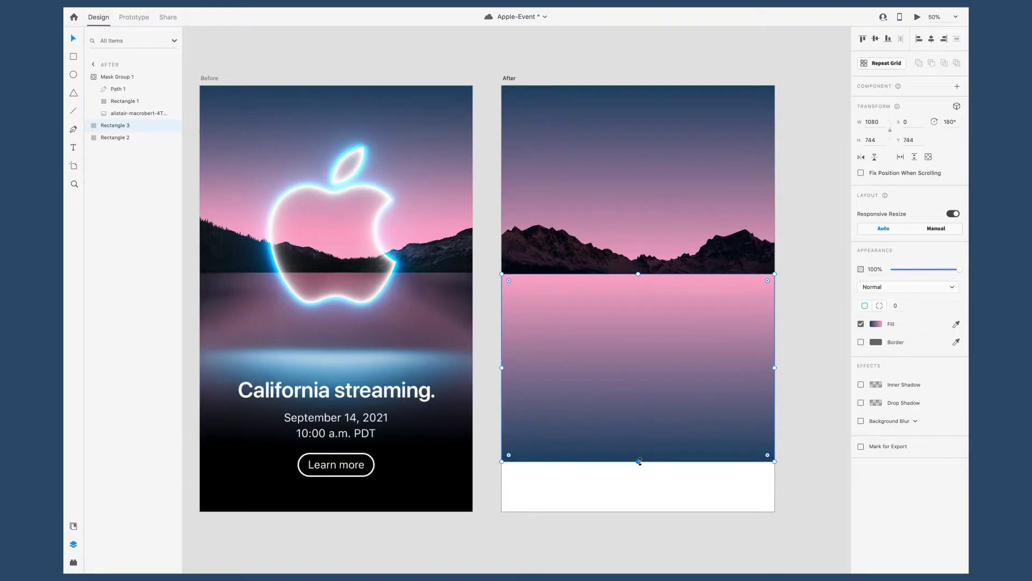
{"action": "left_click_drag", "start_coordinate": [639, 461], "coordinate": [639, 512]}
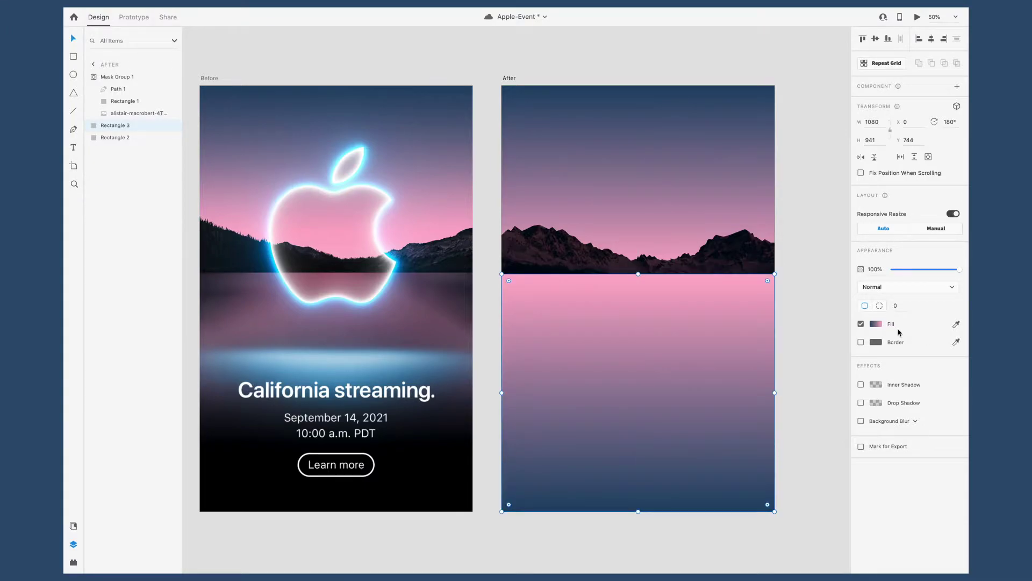
- Add a stop near the middle of the lower rectangle's gradient, using the dark blue #2C4769 sampled from the Before poster's top
{"action": "left_click", "coordinate": [877, 324]}
{"action": "left_click", "coordinate": [807, 269]}
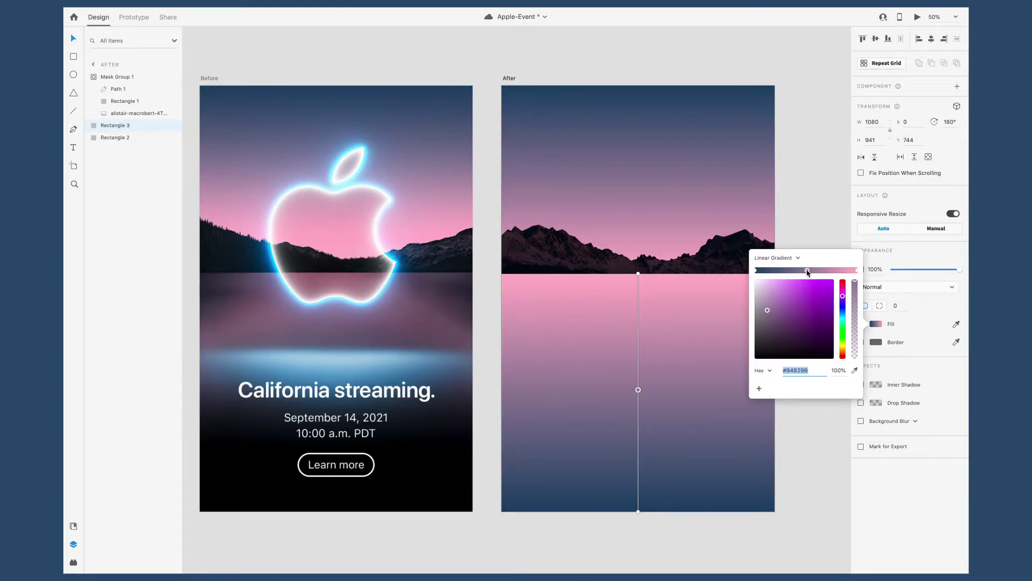
{"action": "mouse_move", "coordinate": [807, 270]}
{"action": "left_mouse_down"}
{"action": "mouse_move", "coordinate": [799, 271]}
{"action": "mouse_move", "coordinate": [808, 270]}
{"action": "left_mouse_up"}
{"action": "left_click", "coordinate": [855, 370]}
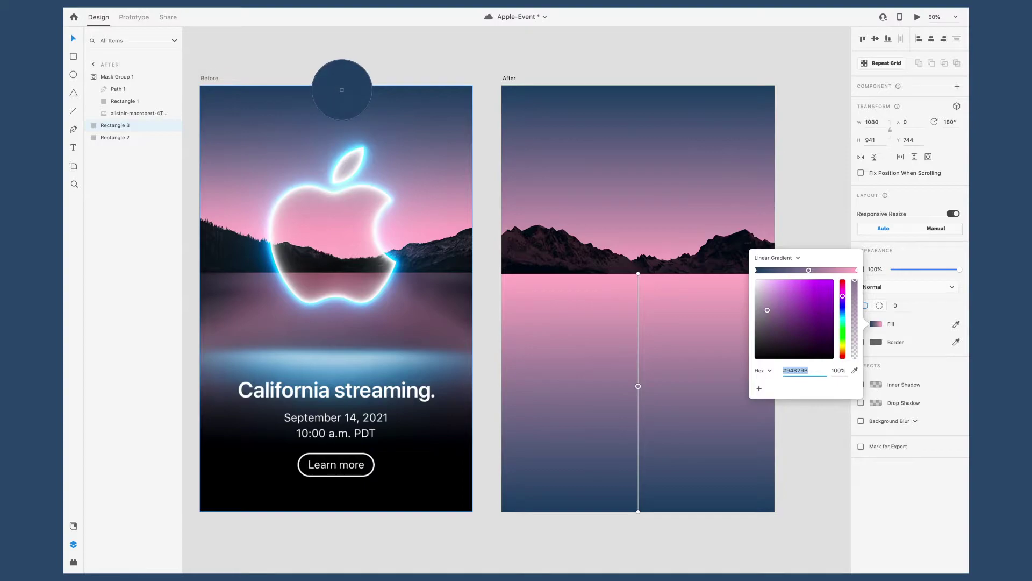
{"action": "left_click", "coordinate": [340, 98]}
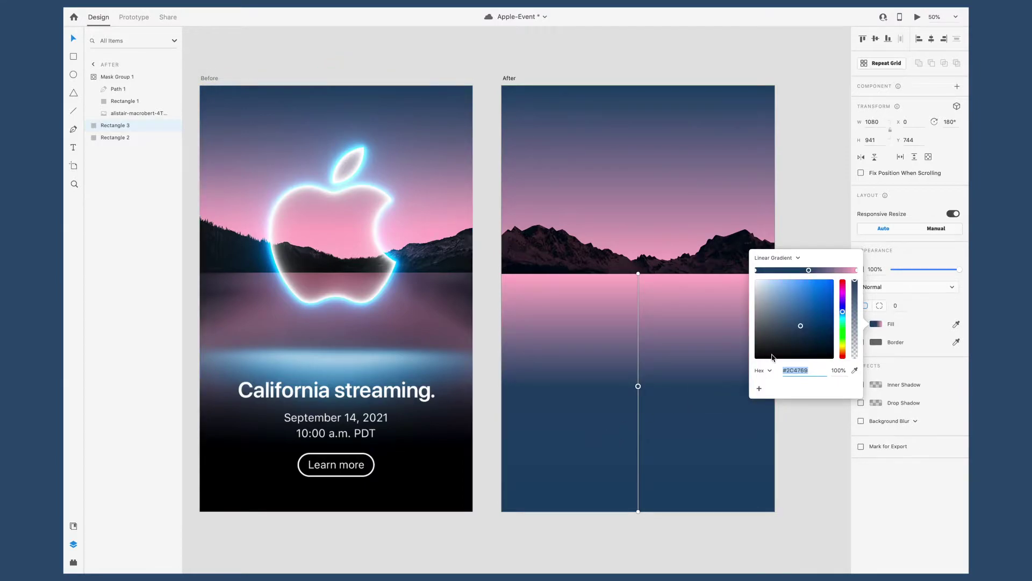
- Set the lower gradient's bottom stop to the near-black #000001 sampled from the Before poster and shift its middle stop slightly upward
{"action": "left_click", "coordinate": [756, 270]}
{"action": "left_click", "coordinate": [855, 371]}
{"action": "left_click", "coordinate": [340, 499]}
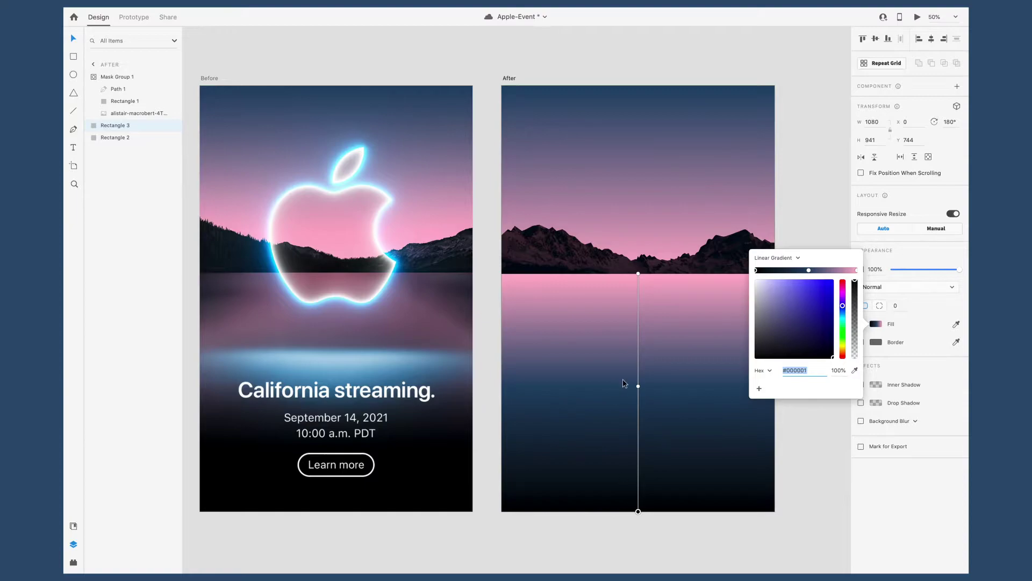
{"action": "left_click_drag", "start_coordinate": [638, 386], "coordinate": [638, 382]}
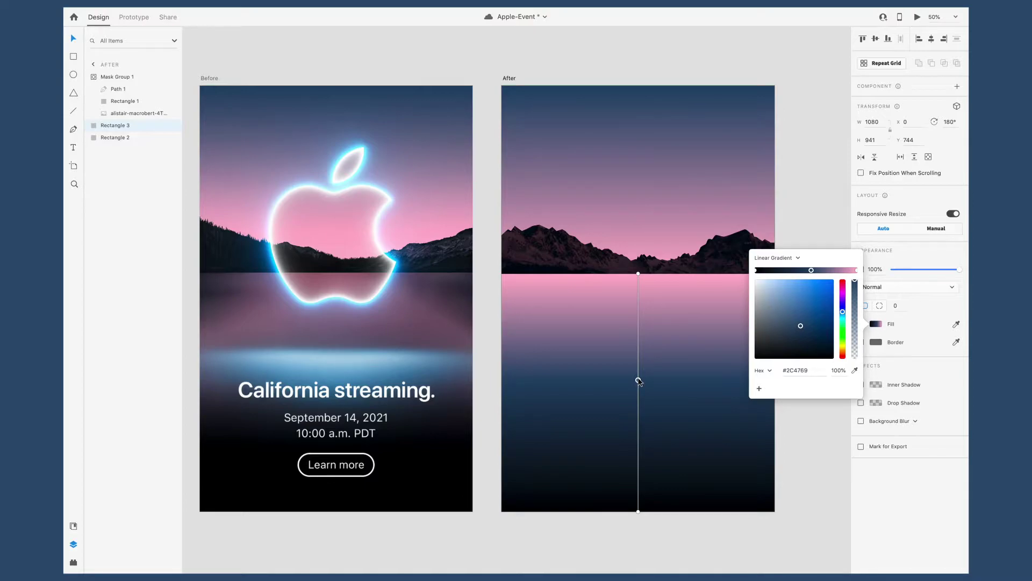
{"action": "left_click", "coordinate": [805, 450]}
- Send the lower gradient rectangle behind the sky rectangle and save the document
{"action": "scroll", "coordinate": [806, 449], "scroll_direction": "right", "scroll_amount": 3}
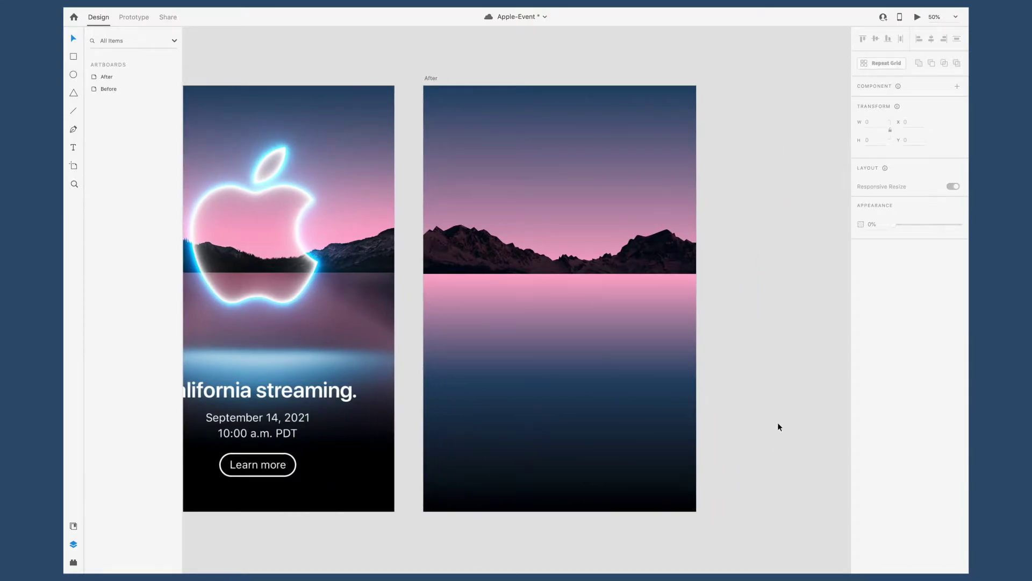
{"action": "scroll", "coordinate": [777, 422], "scroll_direction": "left", "scroll_amount": 2}
{"action": "left_click", "coordinate": [601, 328]}
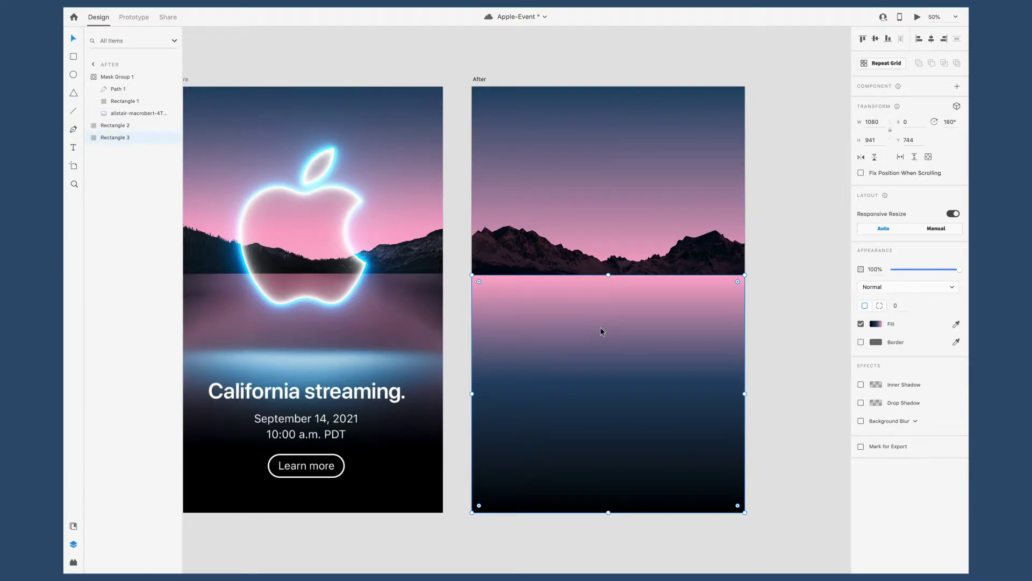
{"action": "left_click", "coordinate": [828, 267]}
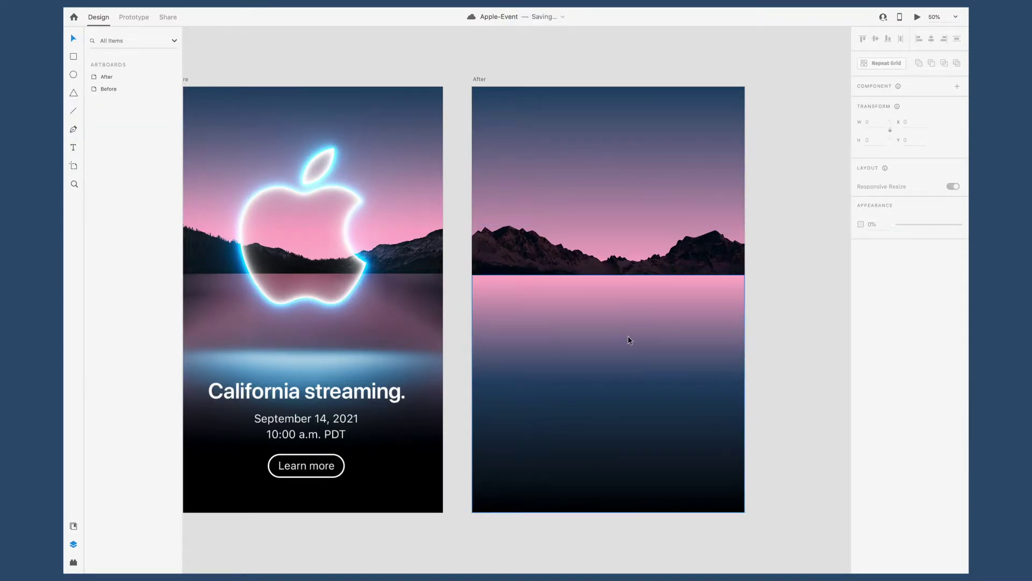
- Paste the Apple logo group onto the After artboard, place it over the mountains and remove its fill
{"action": "key", "text": "super+v"}
{"action": "left_click_drag", "start_coordinate": [498, 322], "coordinate": [589, 267]}
{"action": "left_click", "coordinate": [861, 367]}
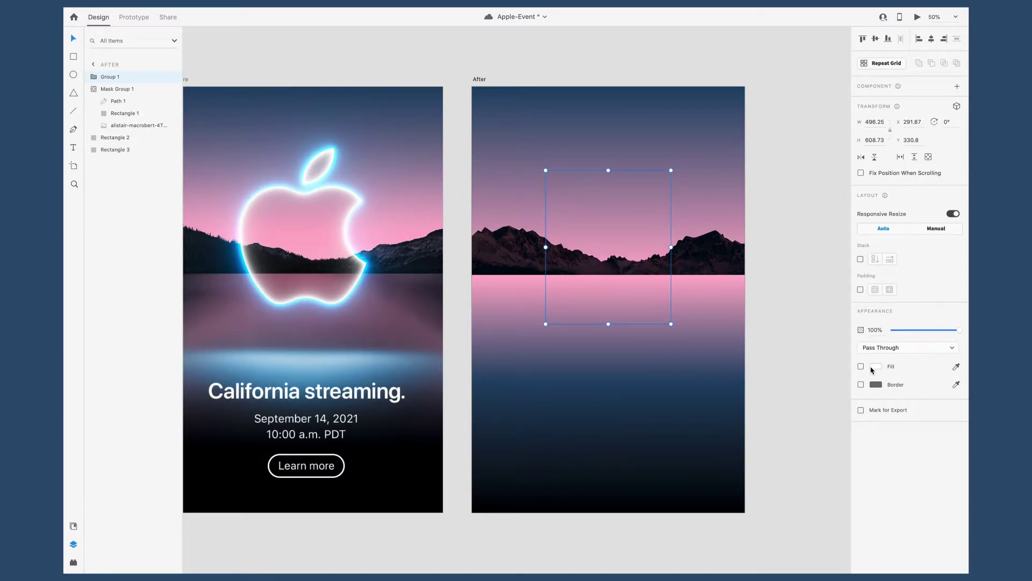
- Give the Apple logo group a white #FFFFFF border
{"action": "left_click", "coordinate": [860, 384]}
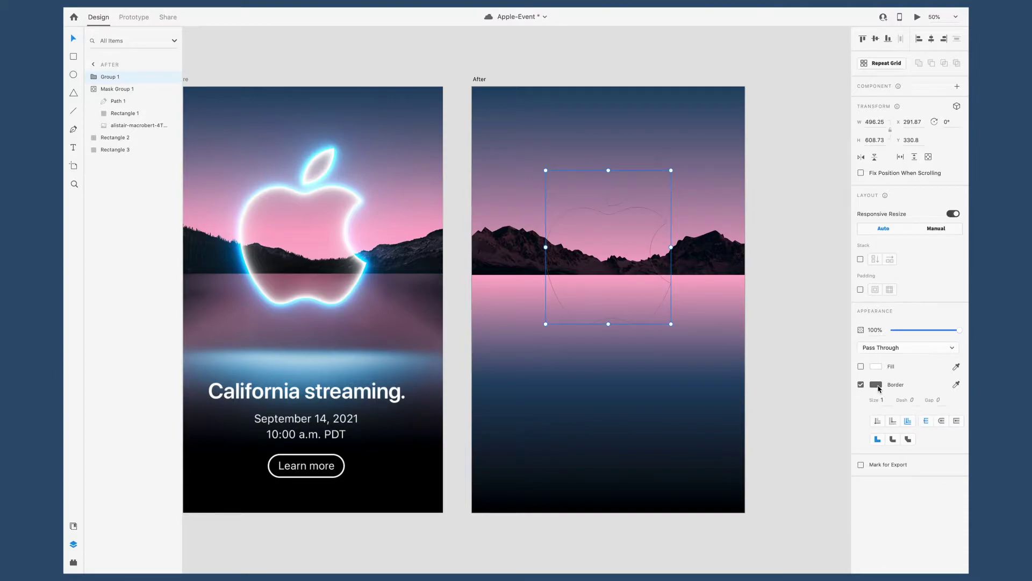
{"action": "left_click", "coordinate": [878, 387]}
{"action": "left_click_drag", "start_coordinate": [786, 359], "coordinate": [714, 291]}
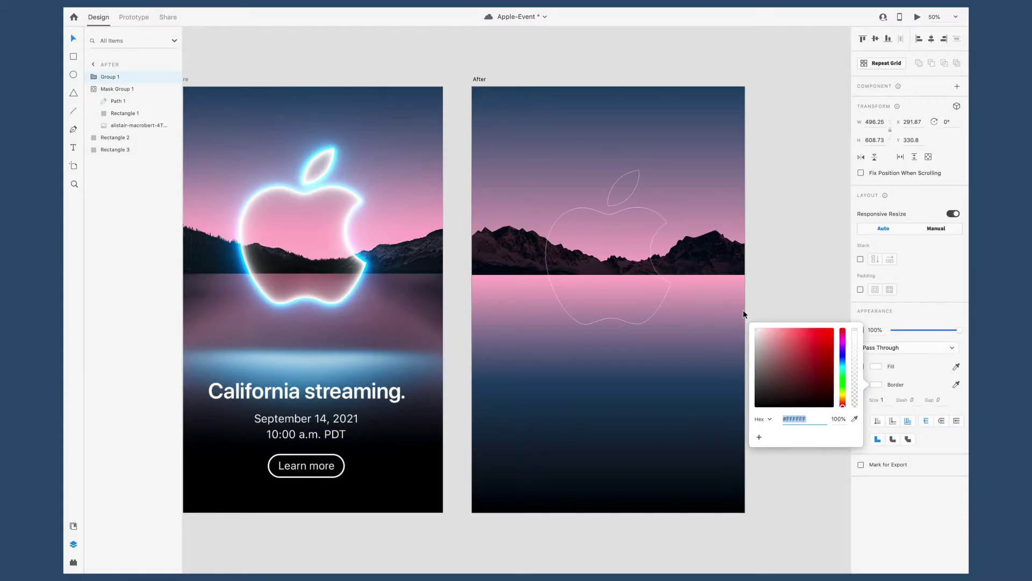
{"action": "left_click", "coordinate": [923, 382]}
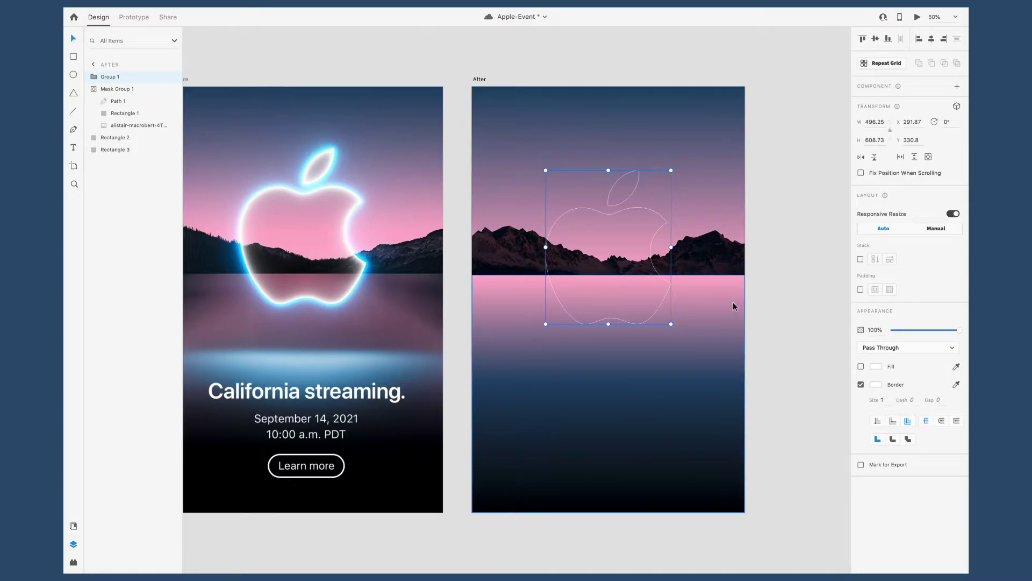
- Try the Apple outline over the logo on the Before poster to compare their sizes, and undo the move
{"action": "left_click_drag", "start_coordinate": [801, 234], "coordinate": [753, 233]}
{"action": "left_click_drag", "start_coordinate": [556, 101], "coordinate": [689, 109]}
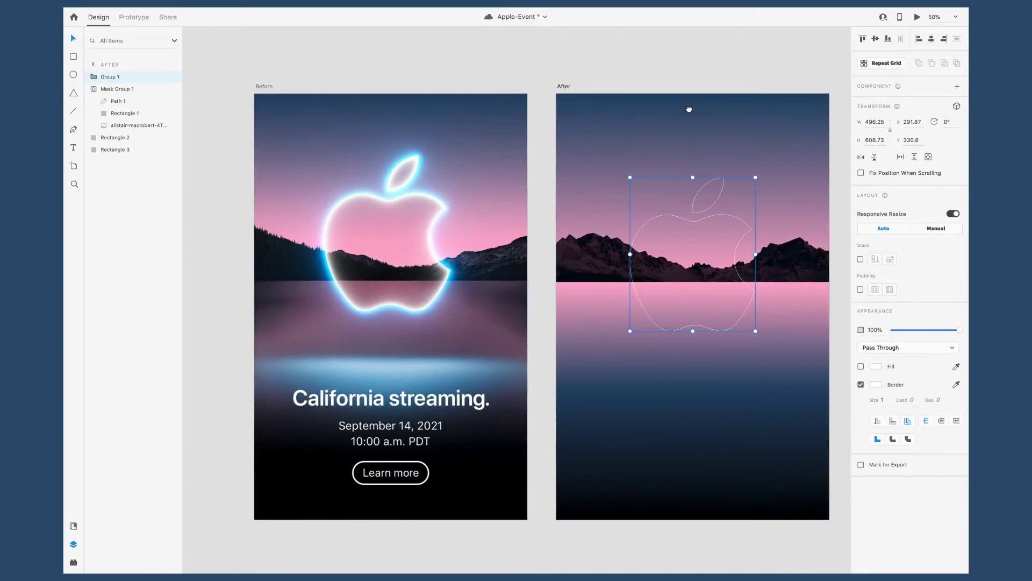
{"action": "left_click_drag", "start_coordinate": [690, 222], "coordinate": [389, 201]}
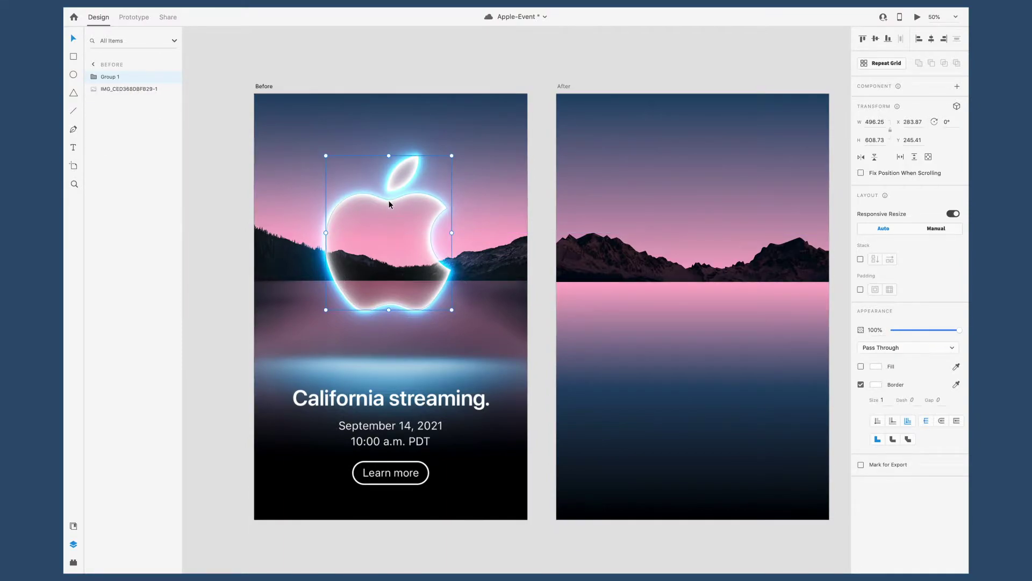
{"action": "key", "text": "ctrl+z"}
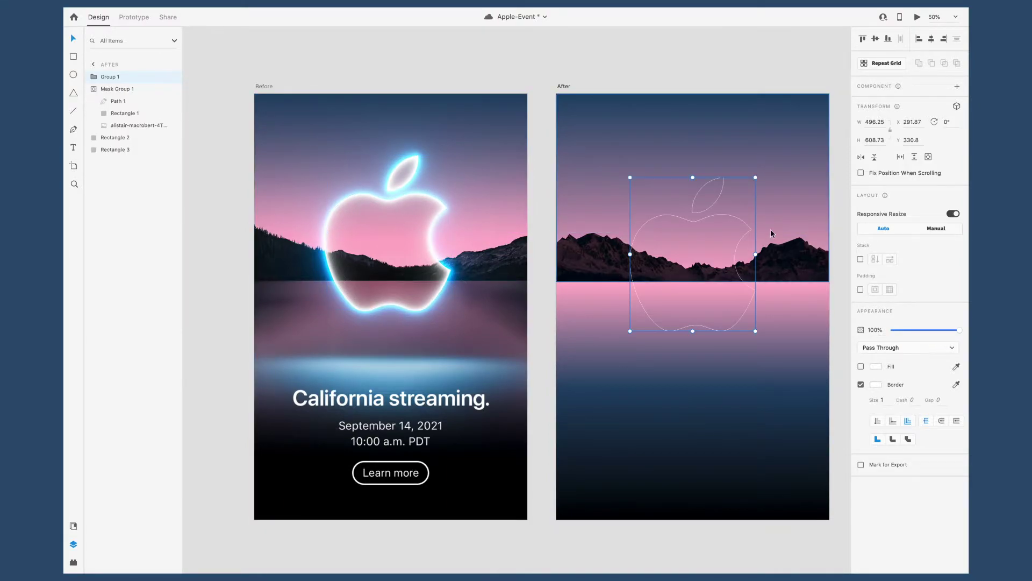
- Center the Apple outline horizontally on the After artboard and set its border size to 3
{"action": "left_click", "coordinate": [932, 40]}
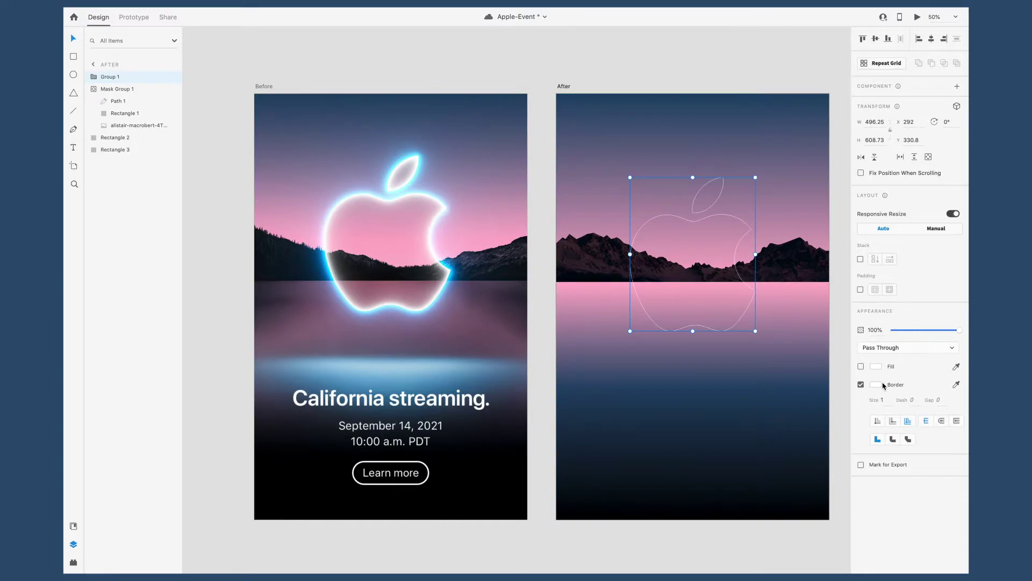
{"action": "left_click", "coordinate": [887, 399]}
{"action": "key", "text": "Up"}
{"action": "key", "text": "Up"}
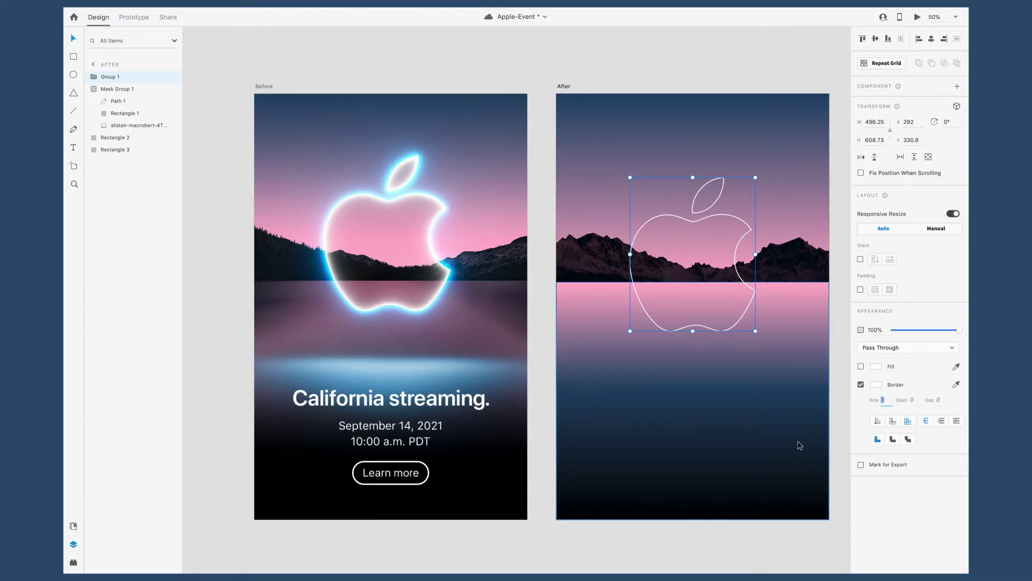
{"action": "scroll", "coordinate": [799, 441], "scroll_direction": "right", "scroll_amount": 3}
{"action": "scroll", "coordinate": [798, 440], "scroll_direction": "up", "scroll_amount": 1}
{"action": "left_click", "coordinate": [809, 382]}
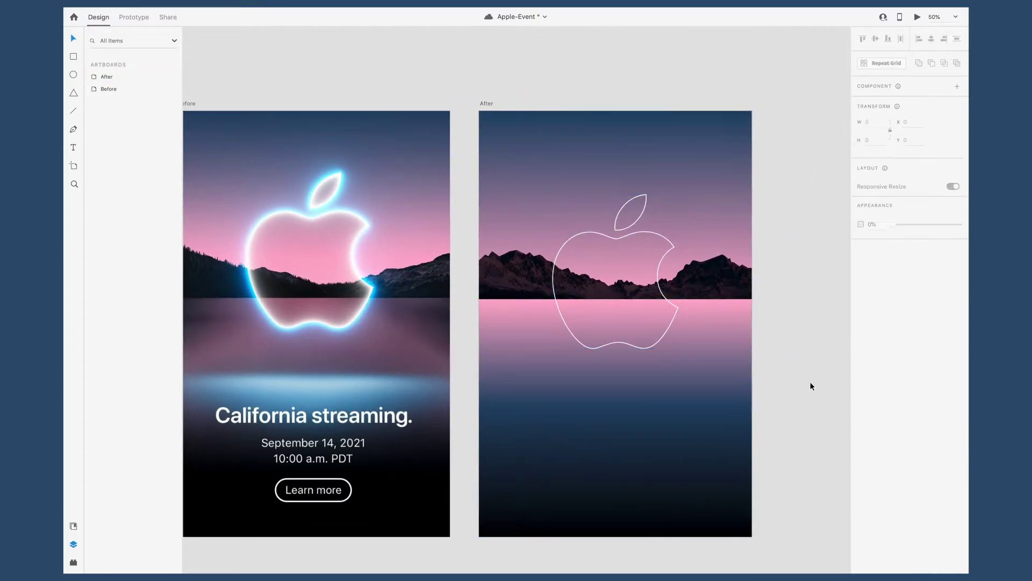
- Ungroup the Apple logo outline into separate leaf and body paths
{"action": "left_click", "coordinate": [669, 251]}
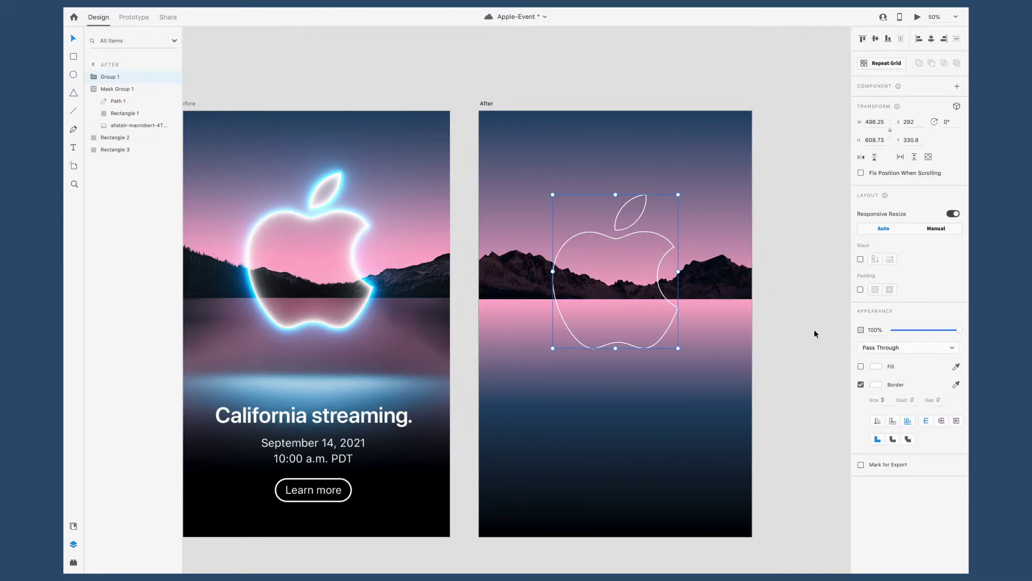
{"action": "scroll", "coordinate": [814, 333], "scroll_direction": "right", "scroll_amount": 2}
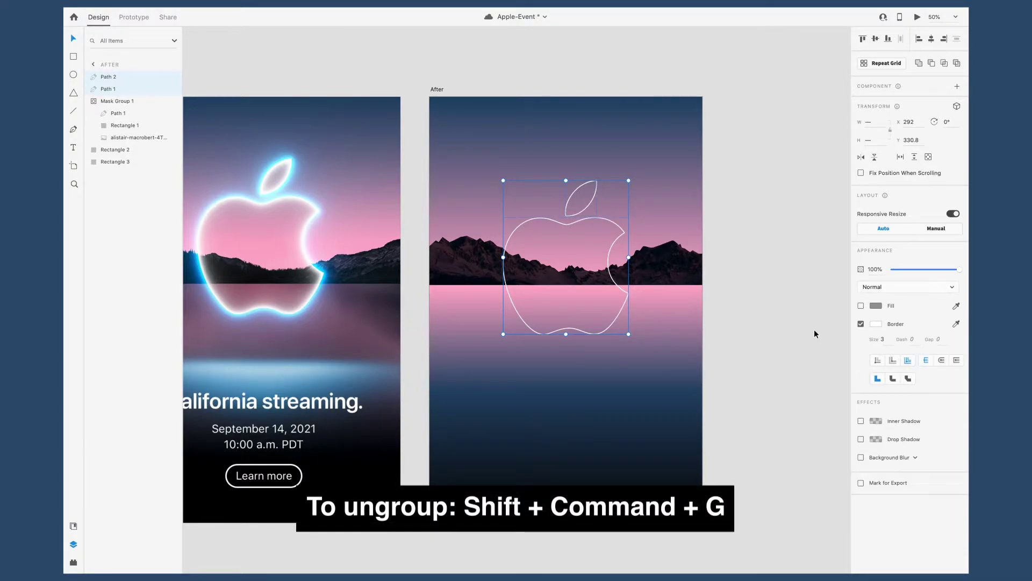
{"action": "left_click", "coordinate": [815, 330]}
- Enable an inner shadow on the apple body path and set the shadow color to white #FFFFFF
{"action": "left_click", "coordinate": [616, 226]}
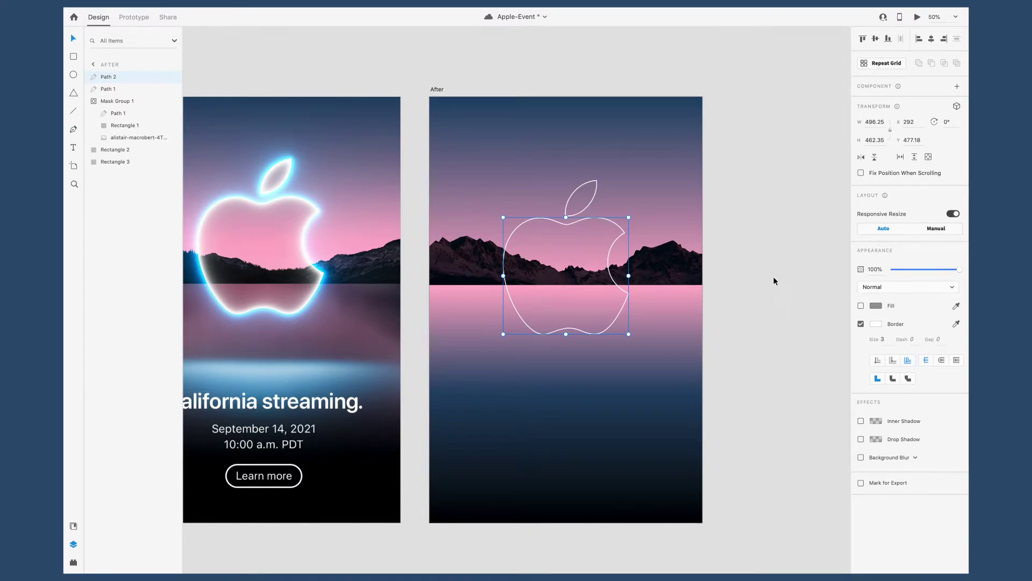
{"action": "left_click", "coordinate": [861, 422]}
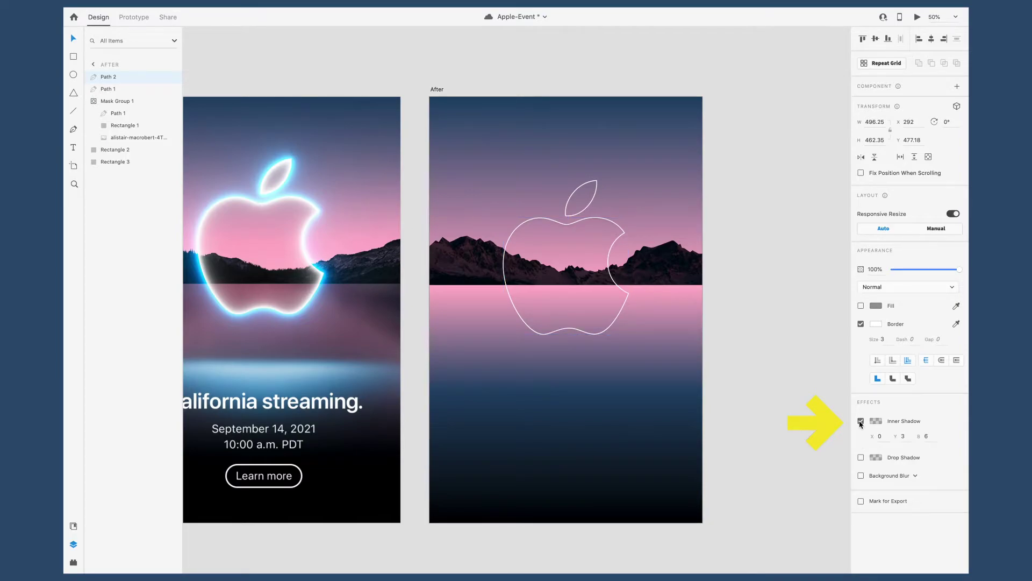
{"action": "left_click", "coordinate": [876, 421]}
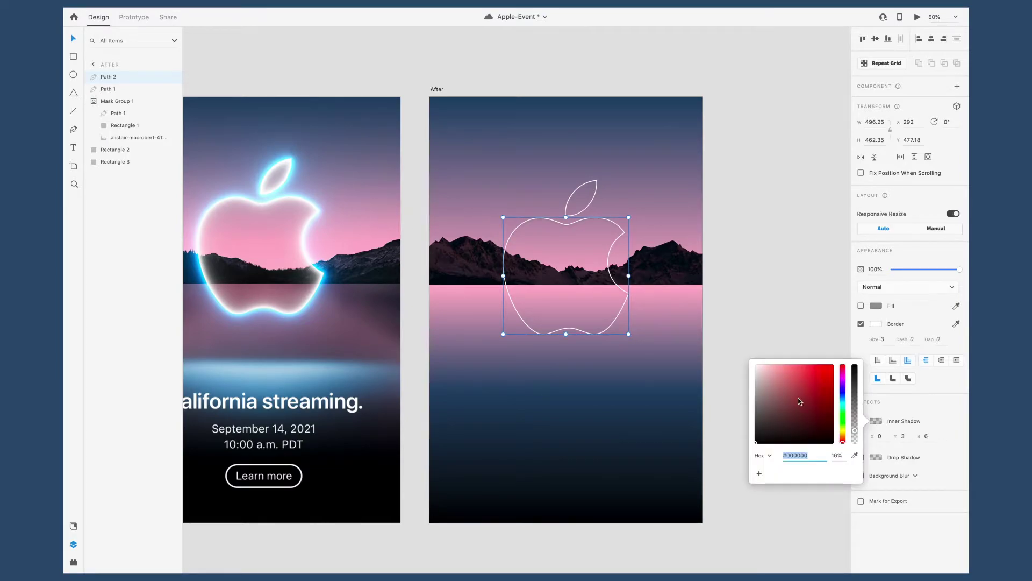
{"action": "left_click", "coordinate": [756, 365]}
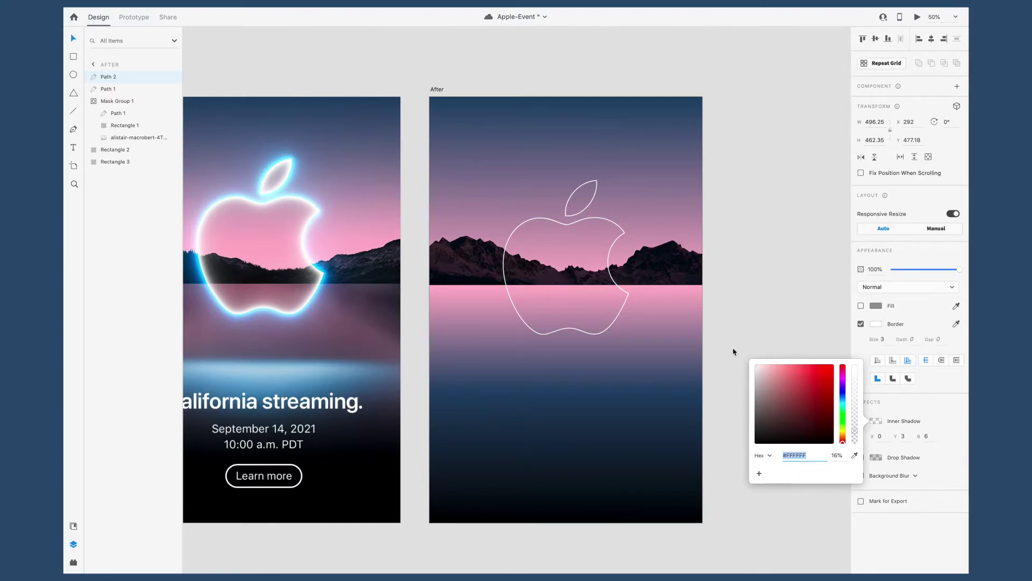
- Set the blur of the apple body's white inner shadow to 45
{"action": "left_click", "coordinate": [930, 436]}
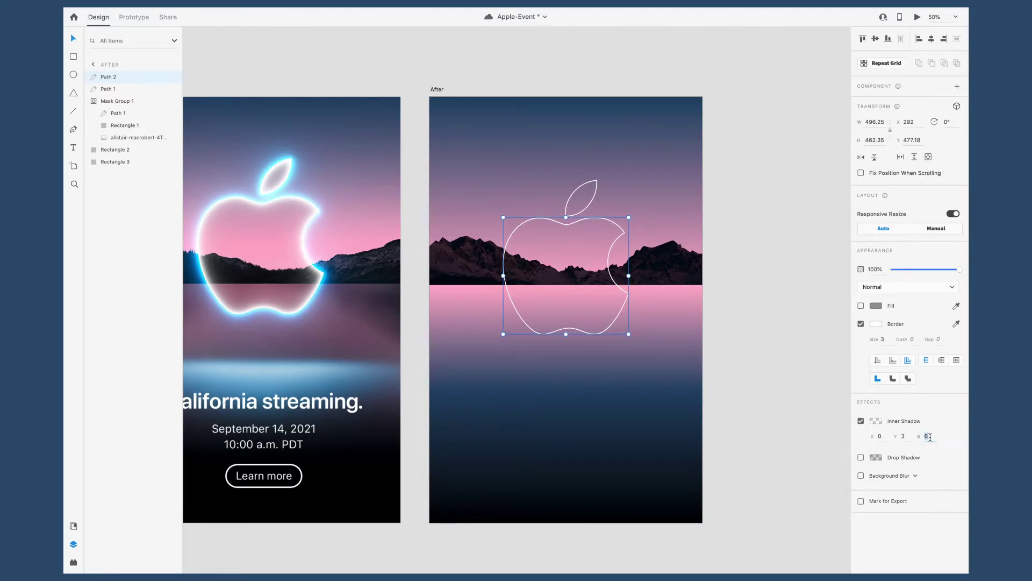
{"action": "key", "text": "Left"}
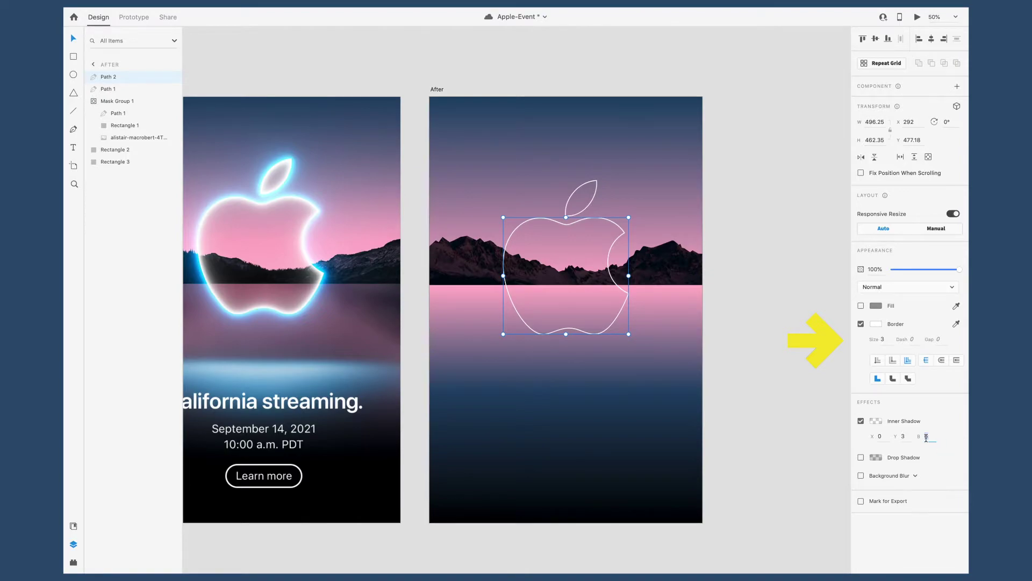
{"action": "left_click", "coordinate": [767, 380]}
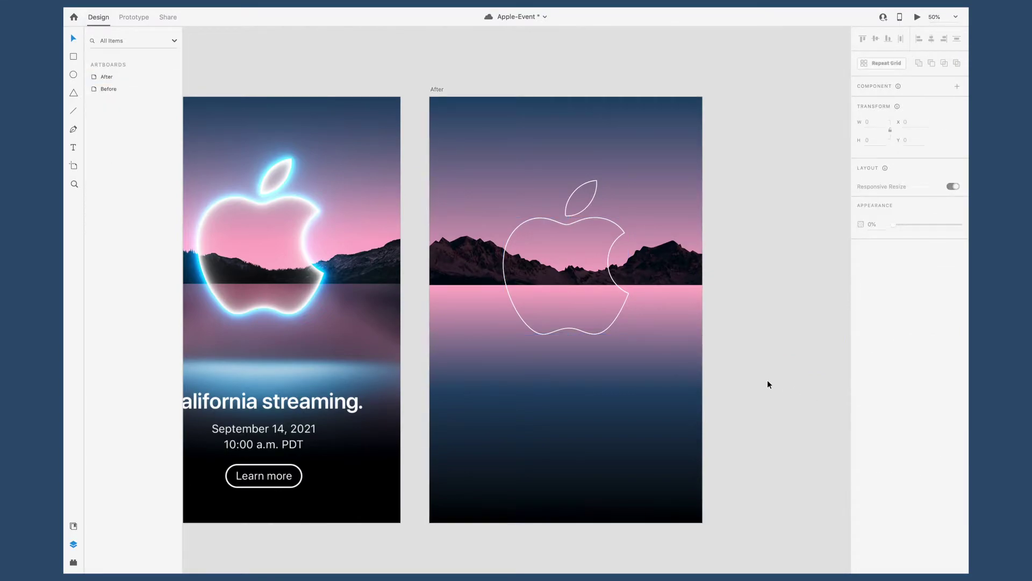
{"action": "left_click", "coordinate": [618, 230]}
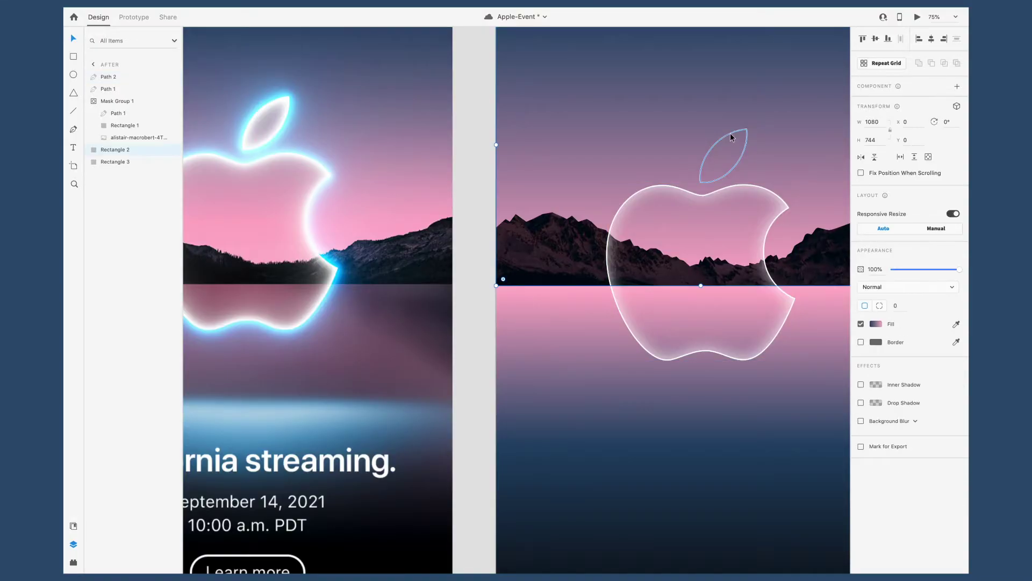
- Enable an inner shadow on the leaf path with blur 45 and a vertical offset of 0
{"action": "left_click", "coordinate": [727, 133]}
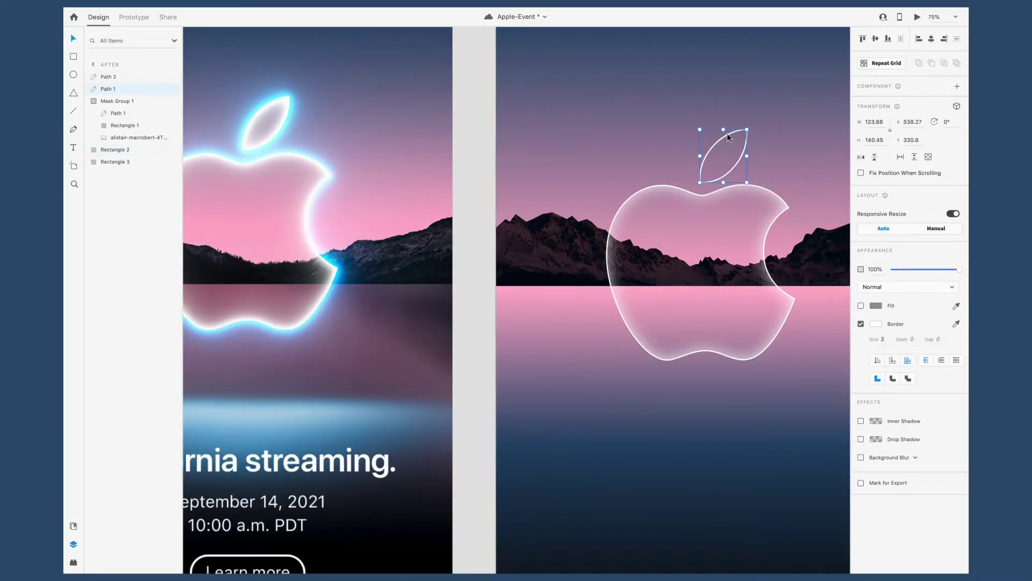
{"action": "left_click", "coordinate": [862, 421]}
{"action": "left_click", "coordinate": [928, 434]}
{"action": "type", "text": "4"}
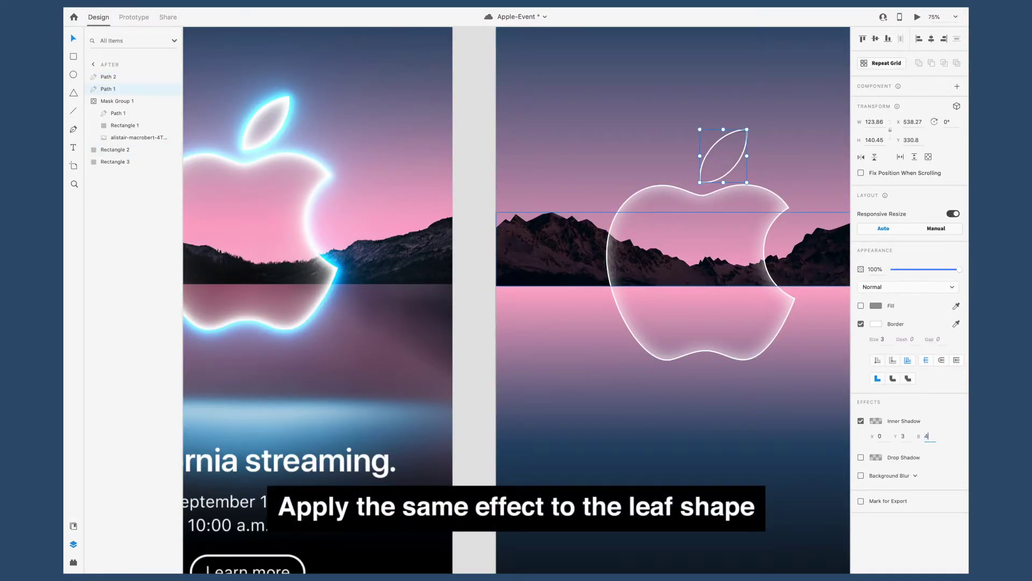
{"action": "type", "text": "5"}
{"action": "type", "text": "0"}
- Set the leaf's inner shadow color to white #FFFFFF at 100% opacity
{"action": "left_click", "coordinate": [876, 420]}
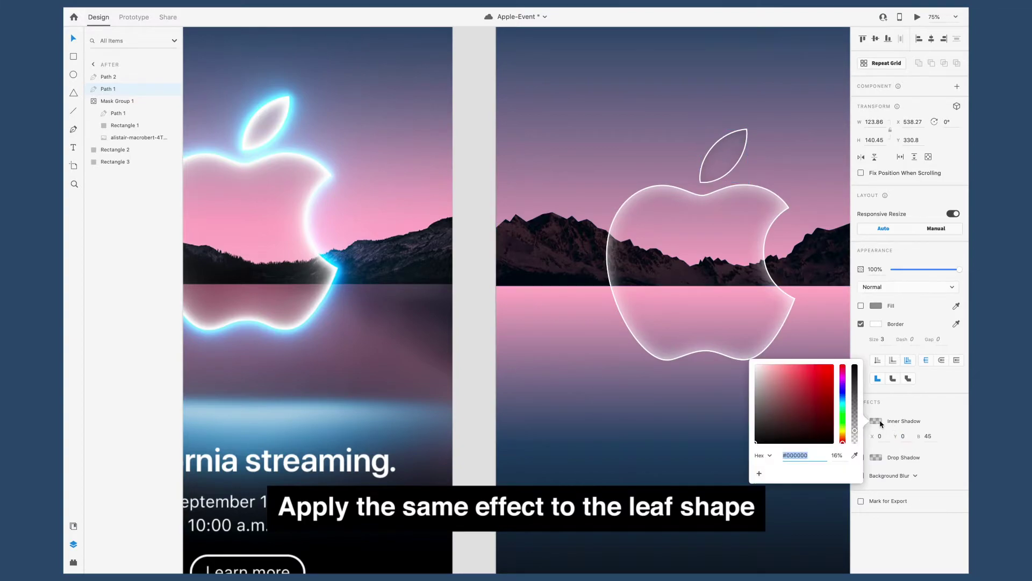
{"action": "left_click_drag", "start_coordinate": [859, 442], "coordinate": [844, 345]}
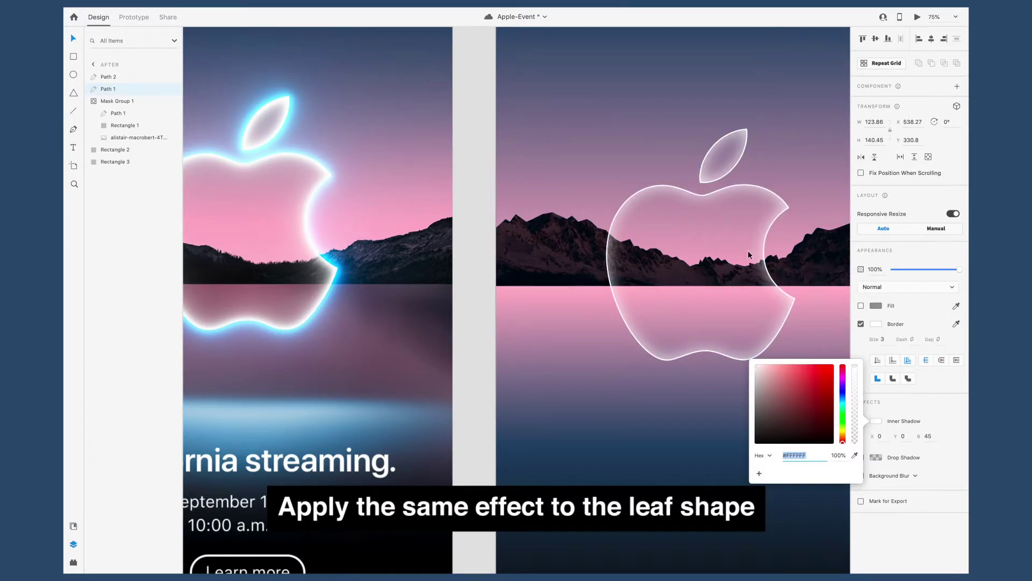
{"action": "left_click", "coordinate": [719, 157]}
{"action": "scroll", "coordinate": [745, 278], "scroll_direction": "right", "scroll_amount": 1}
{"action": "scroll", "coordinate": [744, 278], "scroll_direction": "right", "scroll_amount": 3}
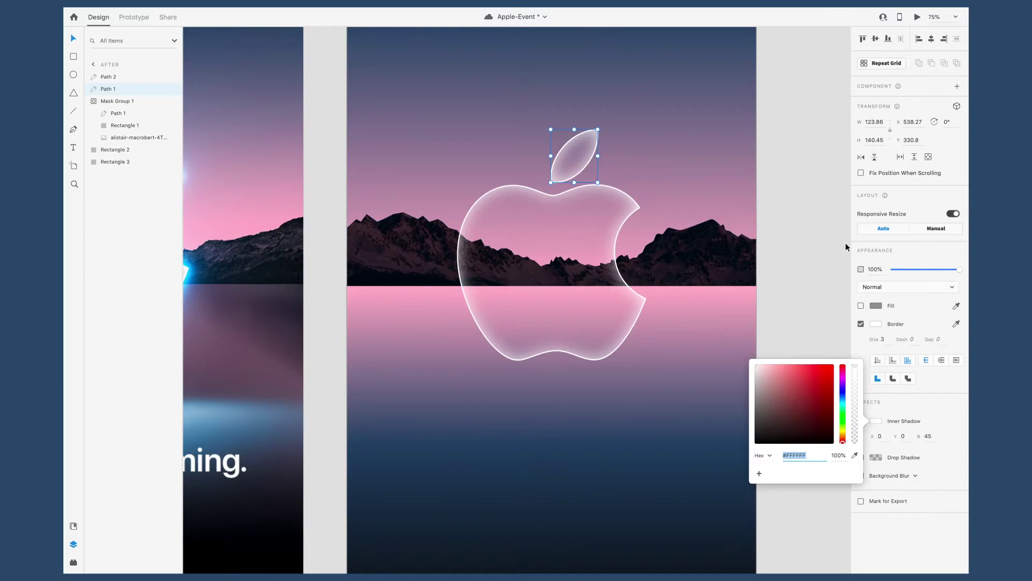
{"action": "left_click", "coordinate": [845, 245]}
- Name the apple body path White, duplicate it as a Blue path, and set the copy's border size to 10
{"action": "scroll", "coordinate": [825, 256], "scroll_direction": "left", "scroll_amount": 3}
{"action": "scroll", "coordinate": [820, 261], "scroll_direction": "left", "scroll_amount": 5}
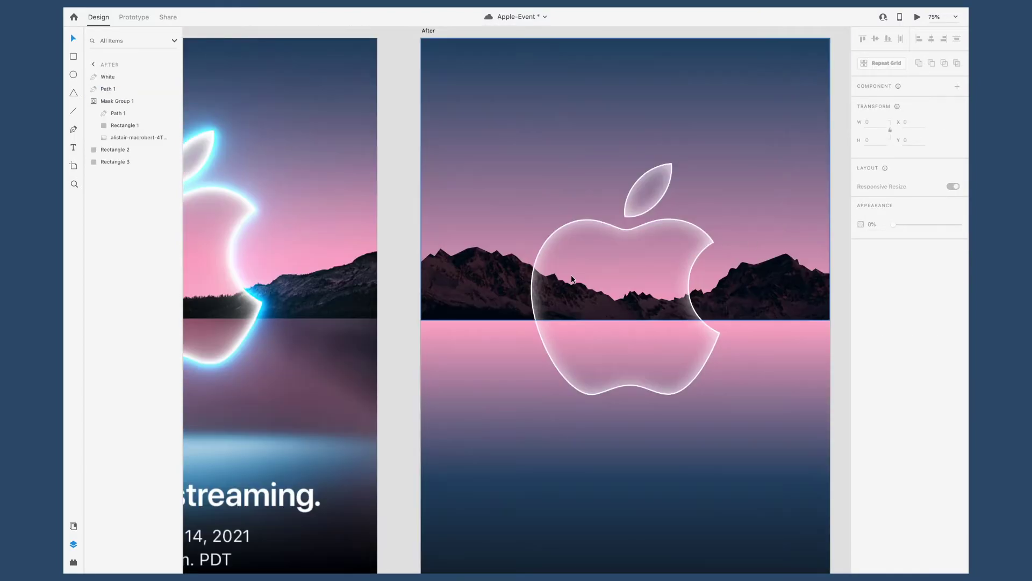
{"action": "scroll", "coordinate": [572, 279], "scroll_direction": "right", "scroll_amount": 3}
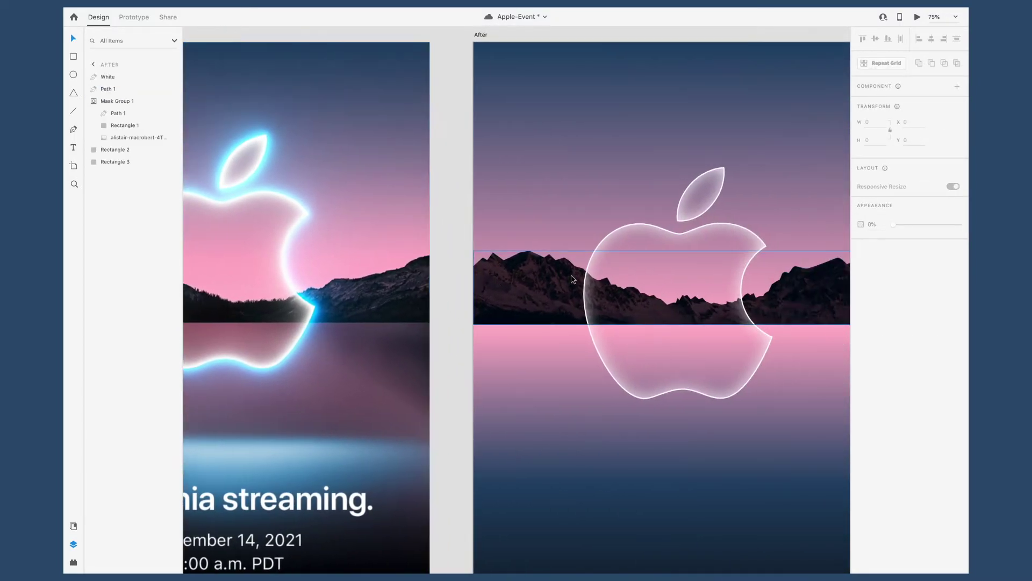
{"action": "left_click", "coordinate": [671, 232]}
{"action": "left_click", "coordinate": [671, 231]}
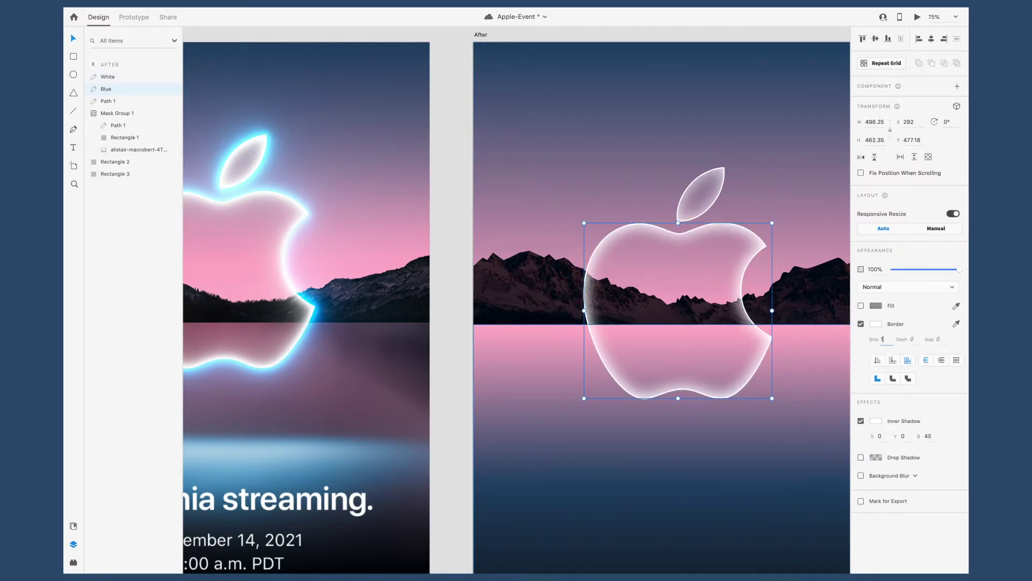
{"action": "type", "text": "0"}
{"action": "key", "text": "Return"}
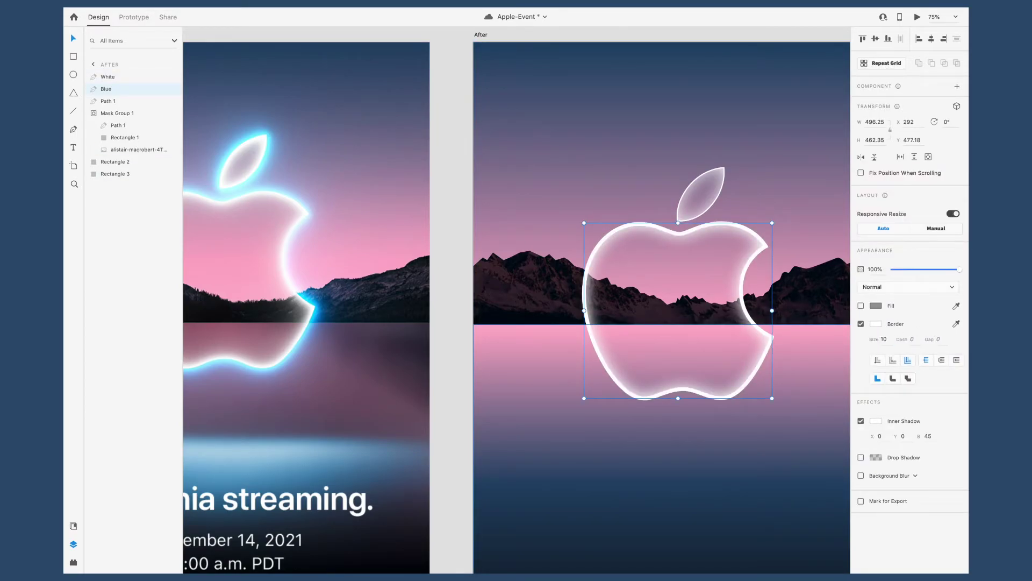
- Sample the light blue glow of the Before poster's leaf as the Blue path's border color and set the border size to 7
{"action": "left_click", "coordinate": [956, 325]}
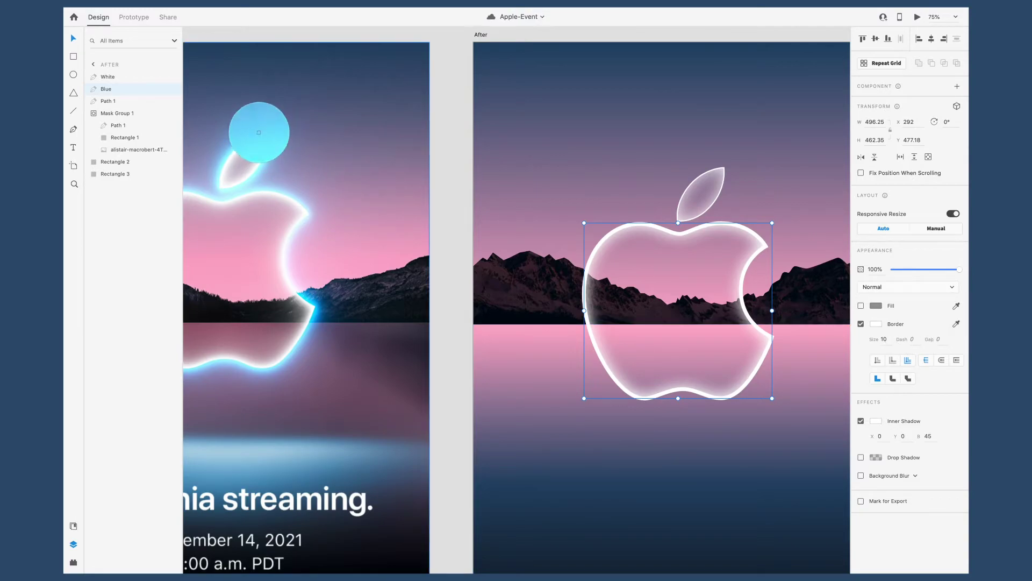
{"action": "left_click", "coordinate": [259, 132]}
{"action": "left_click", "coordinate": [884, 339]}
{"action": "key", "text": "Down"}
{"action": "key", "text": "Down"}
{"action": "key", "text": "Down"}
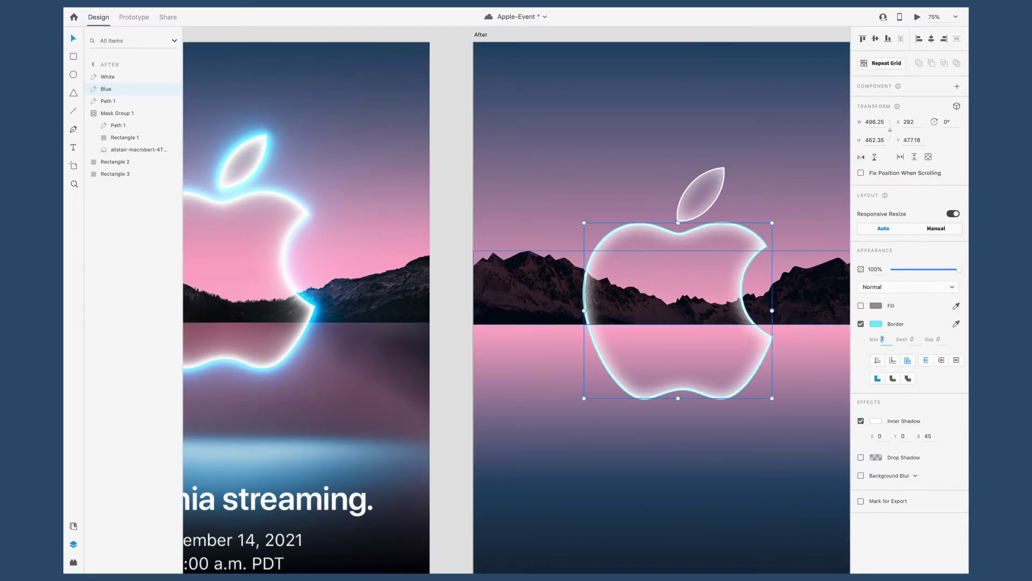
- Switch the Blue path's border to an outer stroke and set its size to 8
{"action": "left_click", "coordinate": [894, 363]}
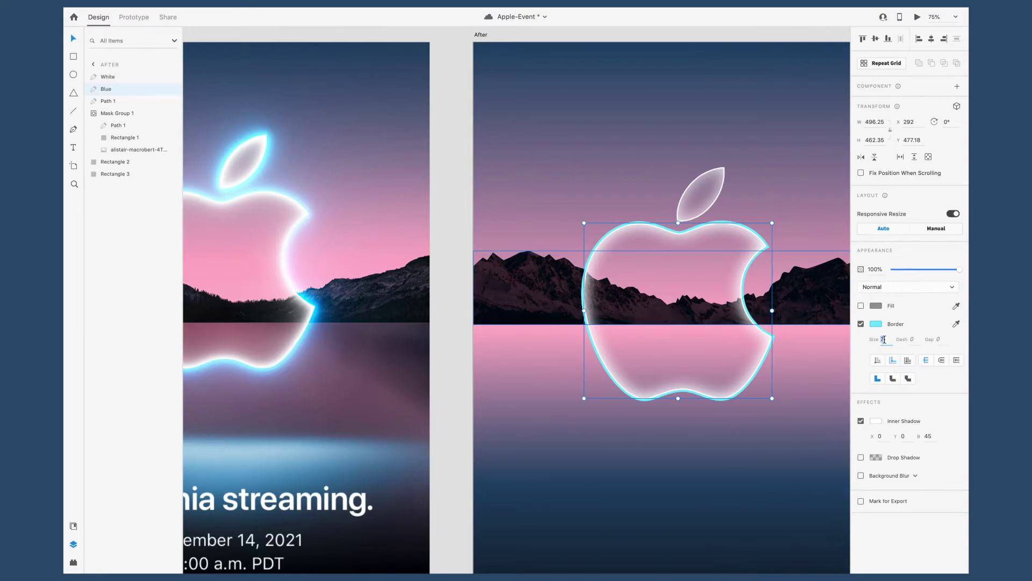
{"action": "key", "text": "Up"}
{"action": "left_click", "coordinate": [919, 287]}
{"action": "left_click", "coordinate": [965, 297]}
- Switch off the Blue path's inner shadow and enable a drop shadow in light blue sampled from the Before poster's leaf
{"action": "left_click", "coordinate": [862, 424]}
{"action": "left_click", "coordinate": [862, 423]}
{"action": "left_click", "coordinate": [861, 423]}
{"action": "left_click", "coordinate": [862, 440]}
{"action": "left_click", "coordinate": [876, 439]}
{"action": "left_click", "coordinate": [855, 473]}
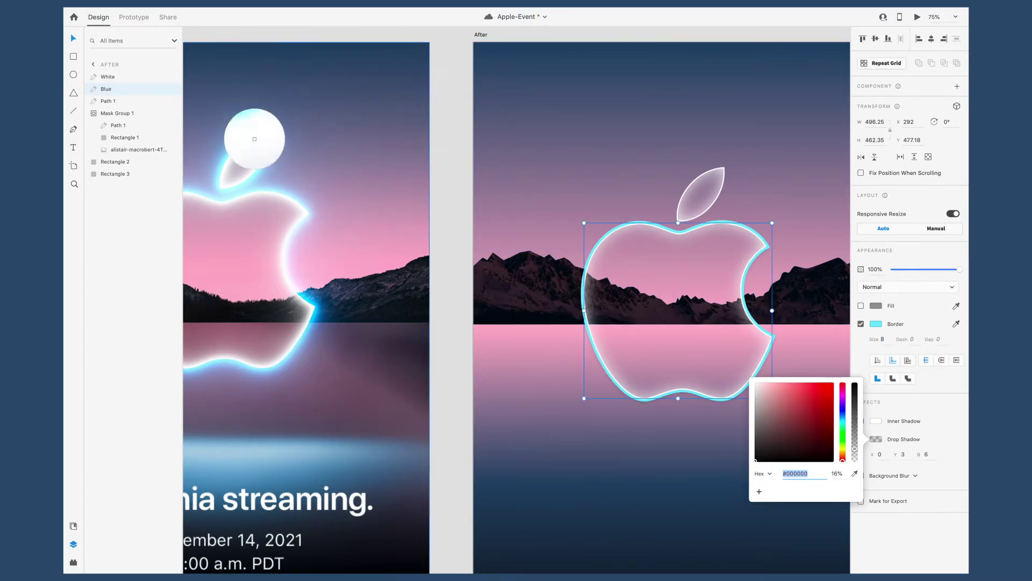
{"action": "left_click", "coordinate": [254, 138]}
- Set the Blue path's drop shadow to a vertical offset of 0 and a blur of 50
{"action": "left_click", "coordinate": [933, 454]}
{"action": "type", "text": "20"}
{"action": "left_click", "coordinate": [905, 454]}
{"action": "type", "text": "0"}
{"action": "left_click", "coordinate": [929, 455]}
{"action": "type", "text": "50"}
{"action": "key", "text": "Return"}
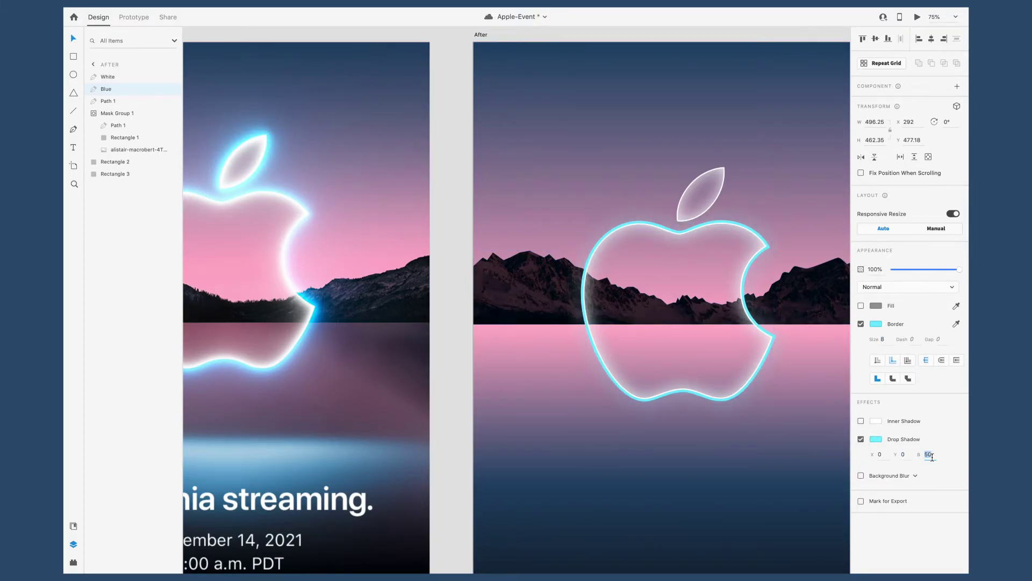
- Toggle the Blue path's drop shadow to compare, and set its blur to 15
{"action": "left_click", "coordinate": [862, 442]}
{"action": "left_click", "coordinate": [861, 442]}
{"action": "type", "text": "15"}
{"action": "key", "text": "Return"}
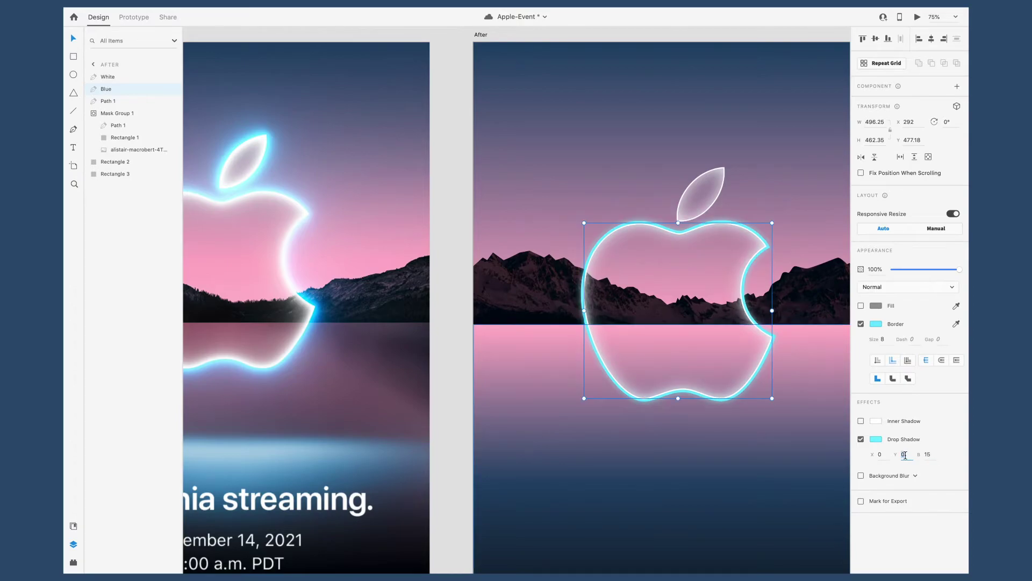
- Reduce the Blue path's border size to 3
{"action": "left_click", "coordinate": [883, 340]}
{"action": "key", "text": "Down"}
{"action": "key", "text": "Down"}
{"action": "key", "text": "Down"}
{"action": "key", "text": "Down"}
{"action": "key", "text": "Down"}
- Try a background blur on the Blue path, remove it along with the fill, and re-enable the inner shadow
{"action": "left_click", "coordinate": [861, 476]}
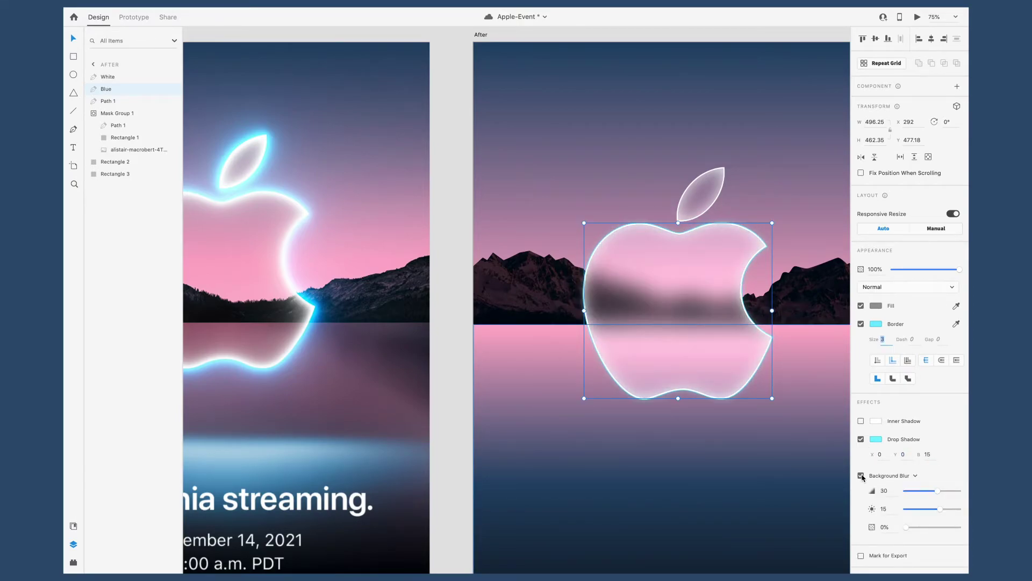
{"action": "left_click", "coordinate": [861, 475]}
{"action": "left_click", "coordinate": [860, 420]}
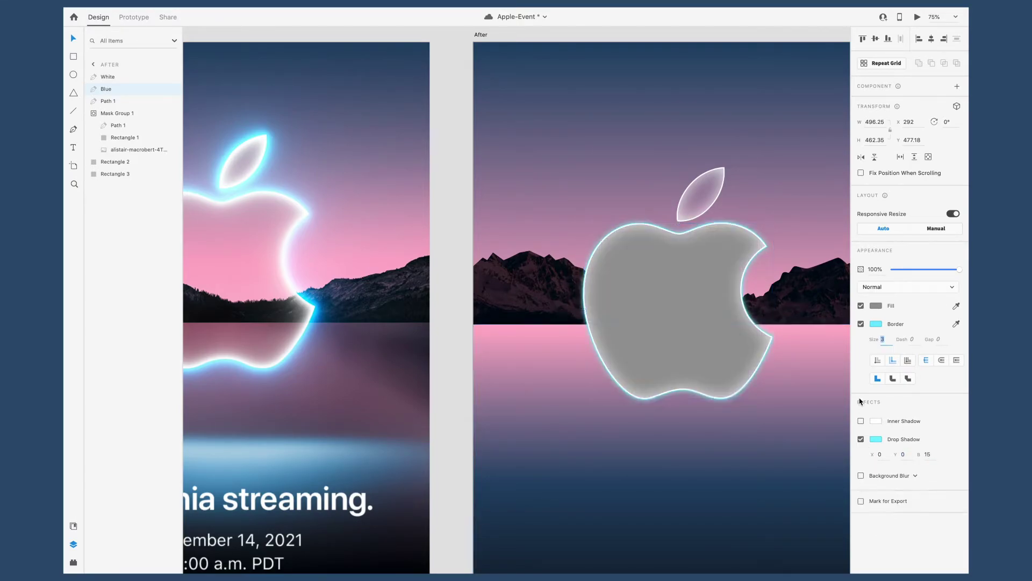
{"action": "left_click", "coordinate": [861, 305]}
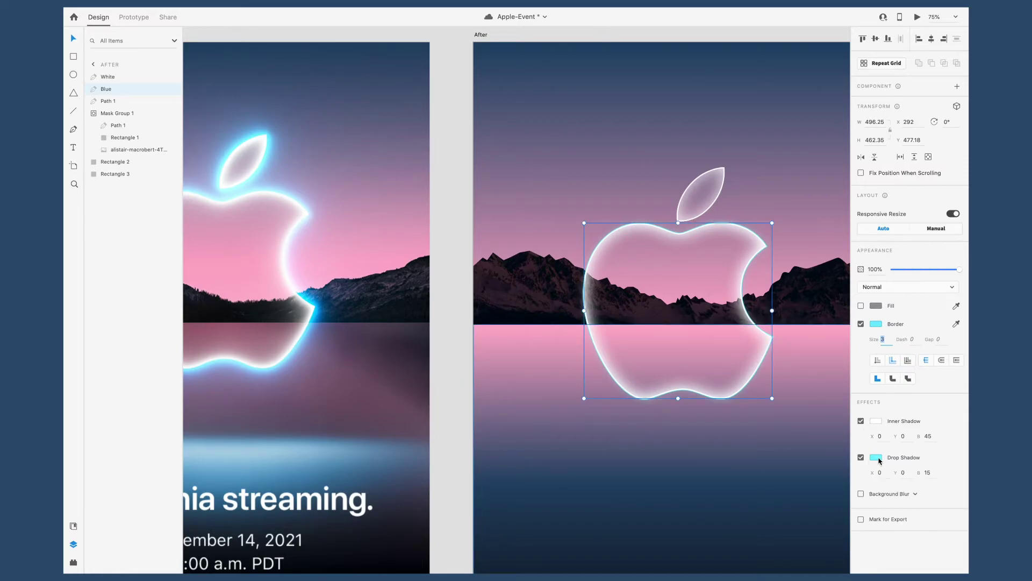
- Sample pale cyan #C7F7FE from the Before poster's leaf as the Blue path's inner shadow color
{"action": "left_click", "coordinate": [876, 421]}
{"action": "left_click", "coordinate": [855, 455]}
{"action": "left_click", "coordinate": [260, 138]}
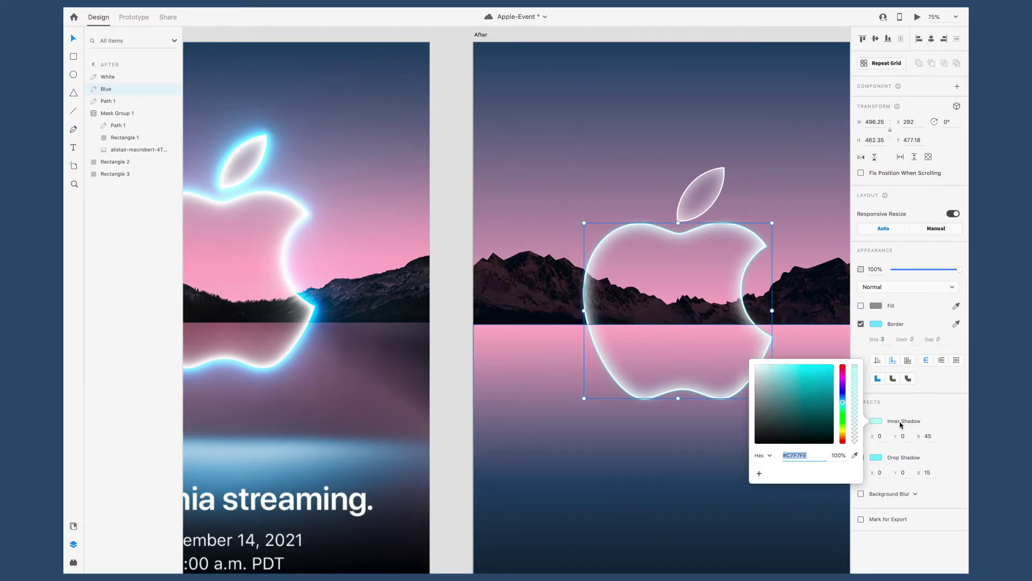
{"action": "scroll", "coordinate": [701, 284], "scroll_direction": "right", "scroll_amount": 2}
- Turn off the Blue path's drop shadow and give its inner shadow the same light blue as the drop shadow
{"action": "left_click", "coordinate": [876, 457]}
{"action": "left_click", "coordinate": [903, 472]}
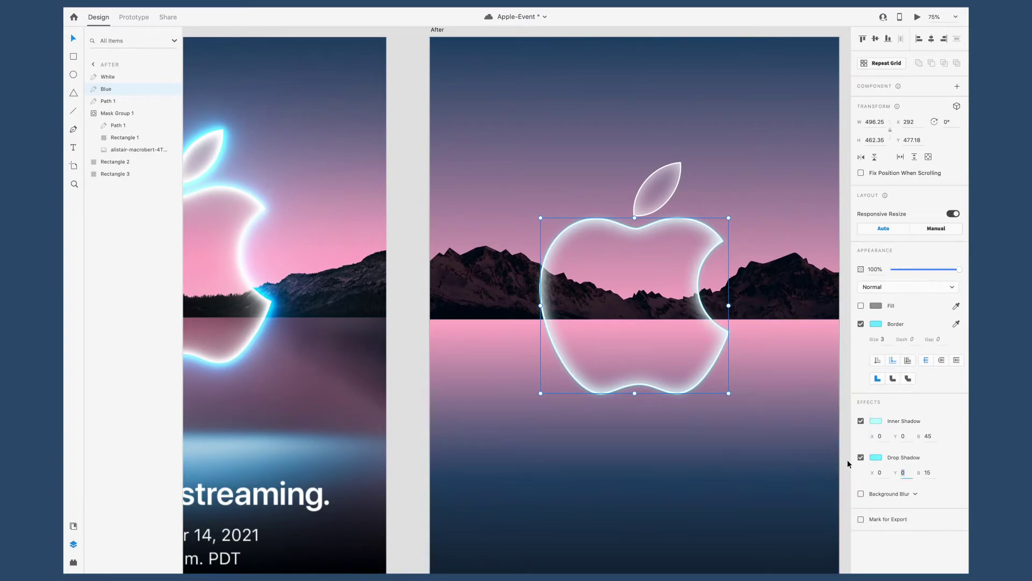
{"action": "left_click", "coordinate": [861, 457]}
{"action": "left_click", "coordinate": [876, 422]}
{"action": "left_click", "coordinate": [929, 411]}
{"action": "scroll", "coordinate": [828, 279], "scroll_direction": "right", "scroll_amount": 2}
{"action": "left_click", "coordinate": [828, 279]}
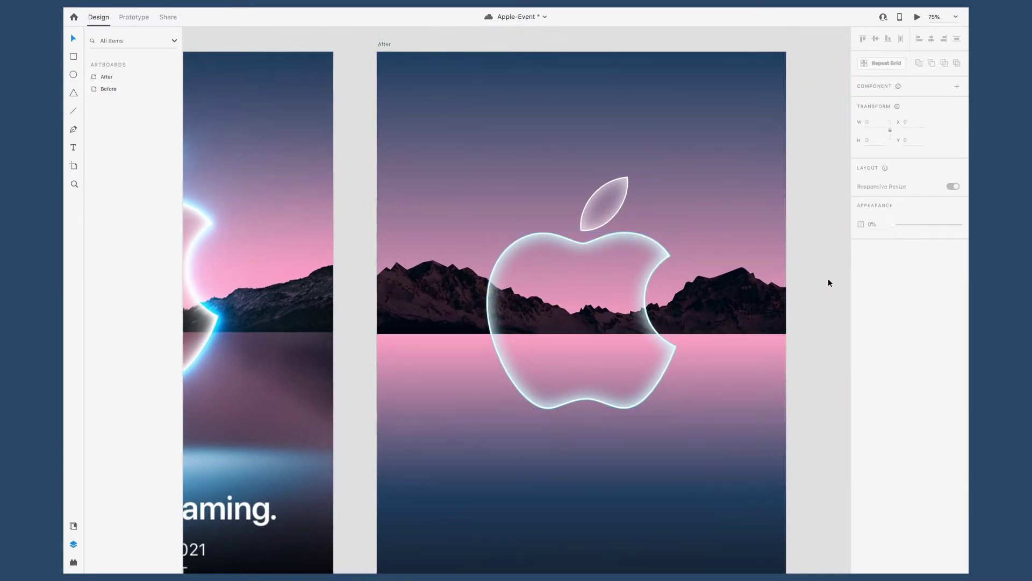
- Duplicate the leaf path in place and rename one of the two leaf layers White
{"action": "left_click", "coordinate": [623, 206]}
{"action": "key", "text": "super+d"}
{"action": "left_click_drag", "start_coordinate": [126, 77], "coordinate": [111, 102]}
{"action": "double_click", "coordinate": [111, 112]}
{"action": "type", "text": "White"}
{"action": "key", "text": "Return"}
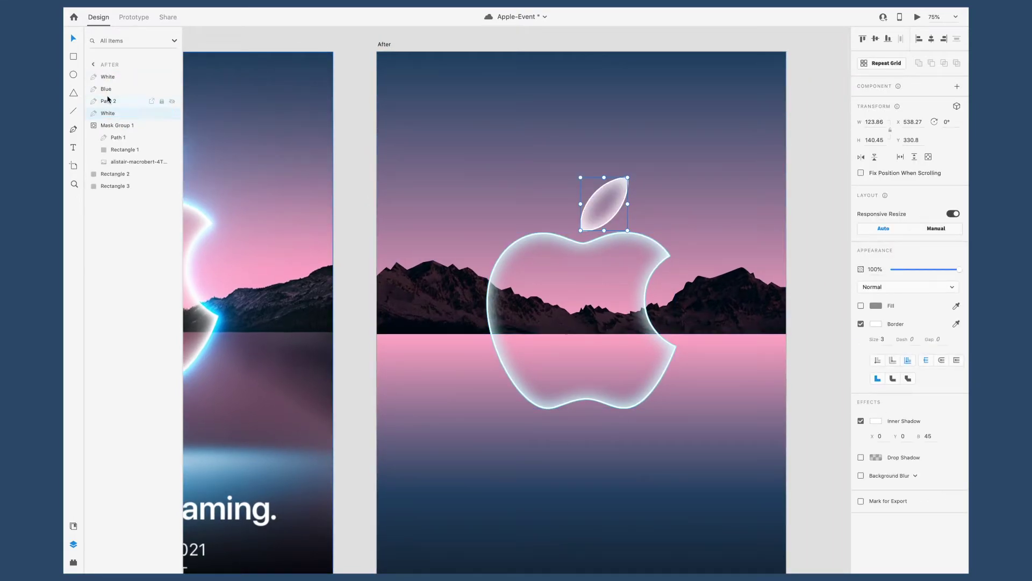
- Rename the other leaf layer Blue and move it beneath the White leaf layer
{"action": "left_click", "coordinate": [108, 101]}
{"action": "left_click", "coordinate": [885, 425]}
{"action": "key", "text": "Escape"}
{"action": "key", "text": "Escape"}
{"action": "left_click", "coordinate": [569, 238]}
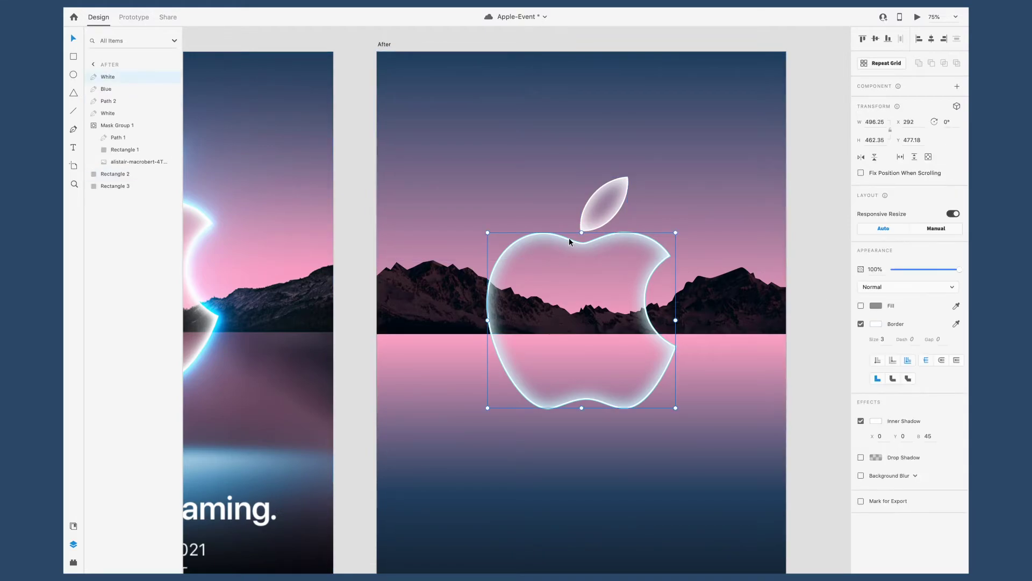
{"action": "double_click", "coordinate": [112, 101]}
{"action": "type", "text": "Blue"}
{"action": "key", "text": "Return"}
{"action": "left_click_drag", "start_coordinate": [111, 101], "coordinate": [111, 117]}
{"action": "left_click", "coordinate": [113, 90]}
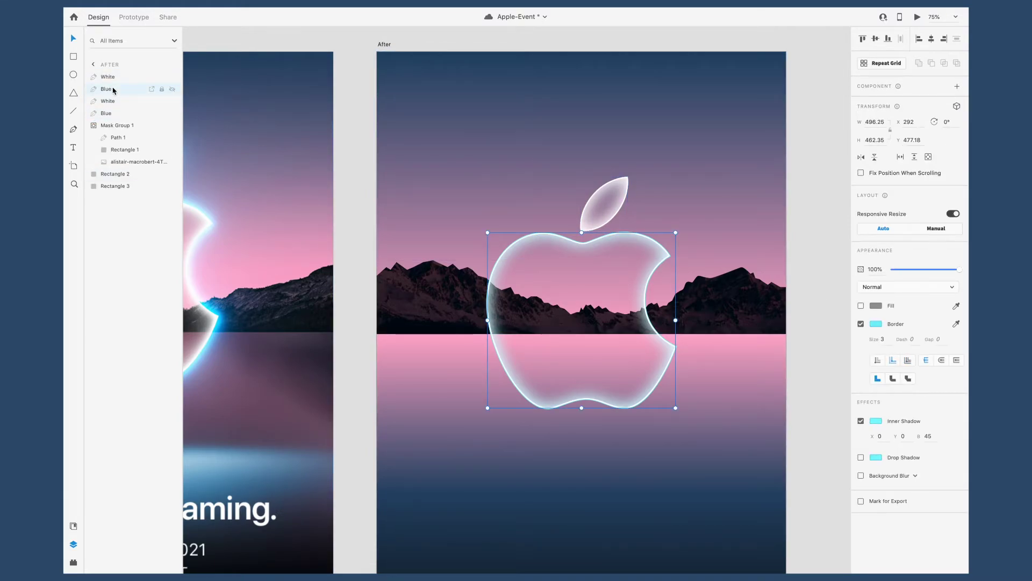
- Copy the light blue border color from the Blue apple body to the Blue leaf path's border
{"action": "left_click", "coordinate": [112, 115]}
{"action": "left_click", "coordinate": [877, 324]}
{"action": "left_click", "coordinate": [640, 253]}
{"action": "left_click", "coordinate": [116, 103]}
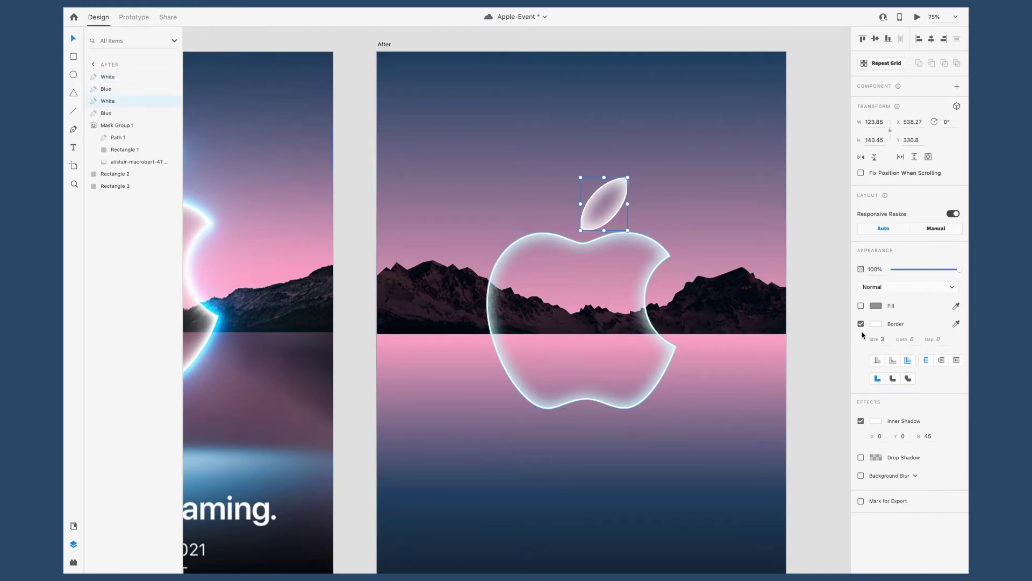
{"action": "left_click", "coordinate": [114, 89]}
{"action": "left_click", "coordinate": [877, 324]}
{"action": "key", "text": "super+c"}
{"action": "left_click", "coordinate": [112, 113]}
{"action": "left_click", "coordinate": [878, 324]}
{"action": "key", "text": "super+v"}
{"action": "left_click", "coordinate": [887, 341]}
- Change the Blue leaf's inner shadow color to the same light blue, keeping the shadow enabled
{"action": "left_click", "coordinate": [861, 421]}
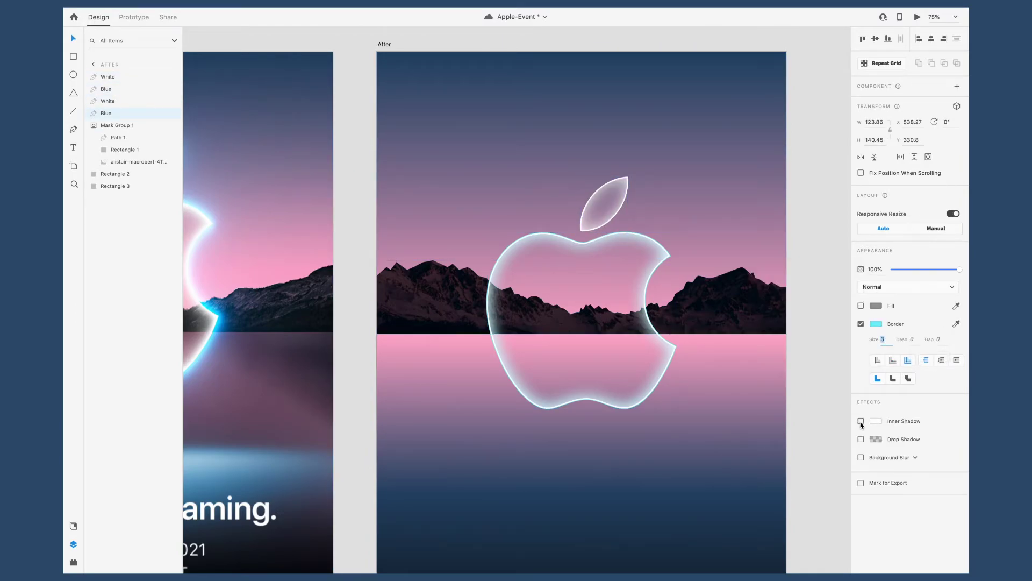
{"action": "left_click", "coordinate": [172, 101]}
{"action": "left_click", "coordinate": [172, 101]}
{"action": "left_click", "coordinate": [861, 421]}
{"action": "left_click", "coordinate": [879, 421]}
{"action": "key", "text": "Return"}
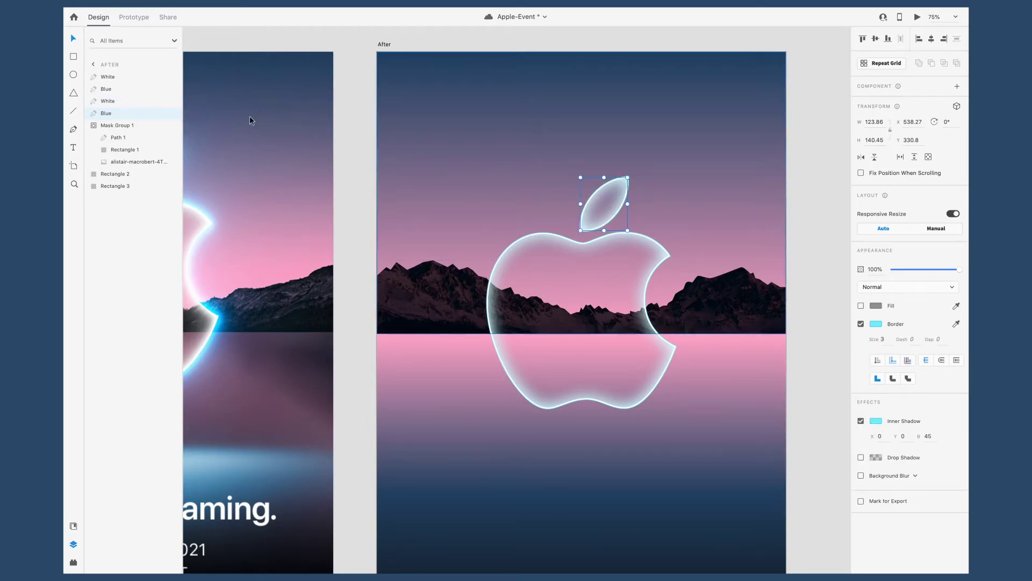
- Toggle the White leaf layer's visibility and compare the logo glow with the Before poster
{"action": "left_click", "coordinate": [172, 102]}
{"action": "left_click", "coordinate": [172, 102]}
{"action": "left_click", "coordinate": [355, 148]}
{"action": "scroll", "coordinate": [731, 238], "scroll_direction": "left", "scroll_amount": 3}
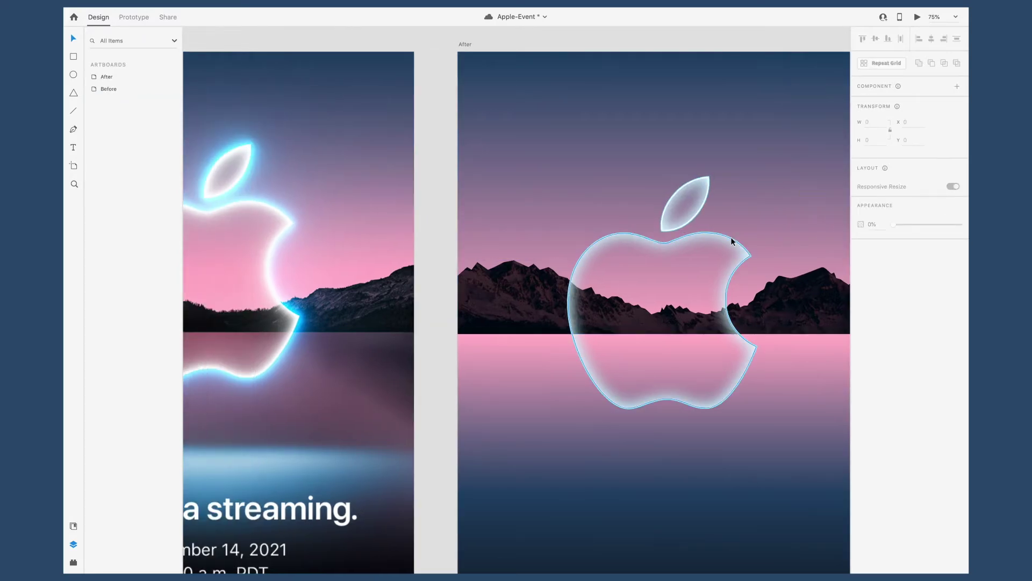
- Select the Blue body and Blue leaf paths together and slightly increase their border size
{"action": "left_click", "coordinate": [482, 188]}
{"action": "left_click", "coordinate": [107, 89]}
{"action": "left_click", "coordinate": [108, 113], "text": "super"}
{"action": "left_click", "coordinate": [883, 340]}
{"action": "key", "text": "Up"}
{"action": "key", "text": "Up"}
{"action": "key", "text": "Down"}
{"action": "key", "text": "Down"}
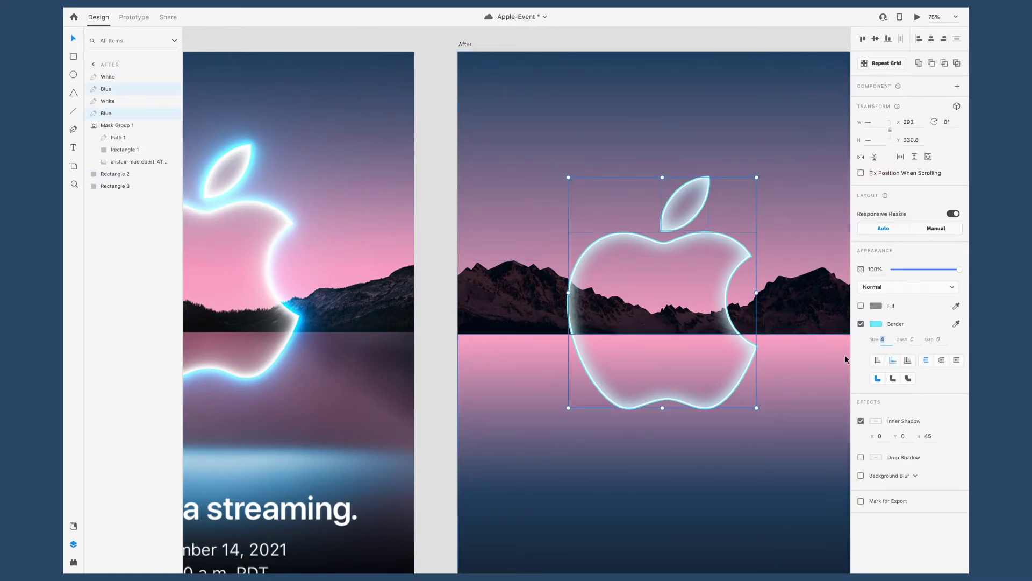
- Set the inner shadow blur of the White apple body path to 75
{"action": "scroll", "coordinate": [844, 354], "scroll_direction": "right", "scroll_amount": 3}
{"action": "left_click", "coordinate": [107, 77]}
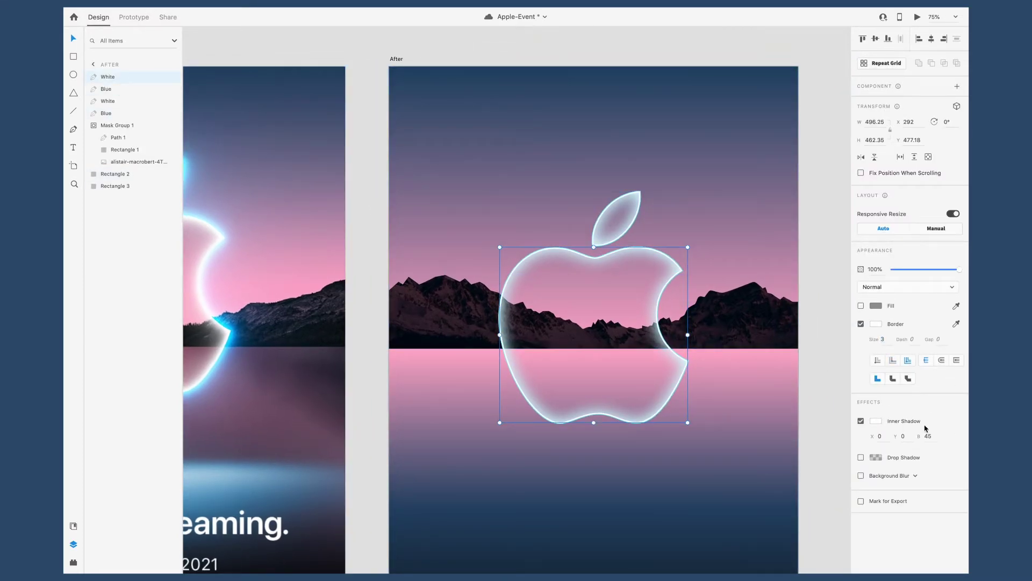
{"action": "type", "text": "60"}
{"action": "key", "text": "Return"}
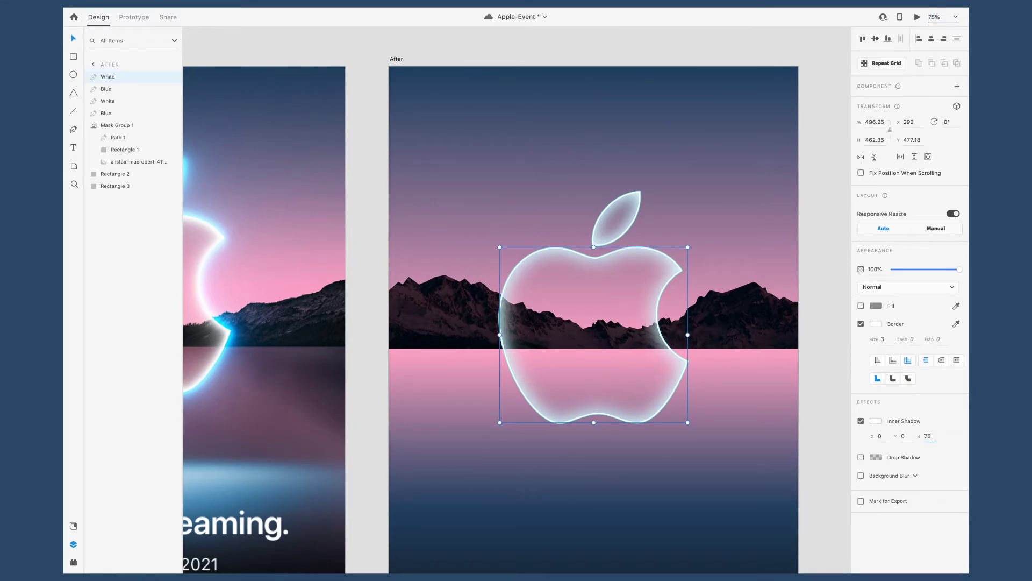
- Set the inner shadow blur of the White leaf path to 45 and save the document
{"action": "left_click", "coordinate": [111, 102]}
{"action": "left_click", "coordinate": [928, 436]}
{"action": "type", "text": "55"}
{"action": "key", "text": "Return"}
{"action": "scroll", "coordinate": [685, 383], "scroll_direction": "left", "scroll_amount": 3}
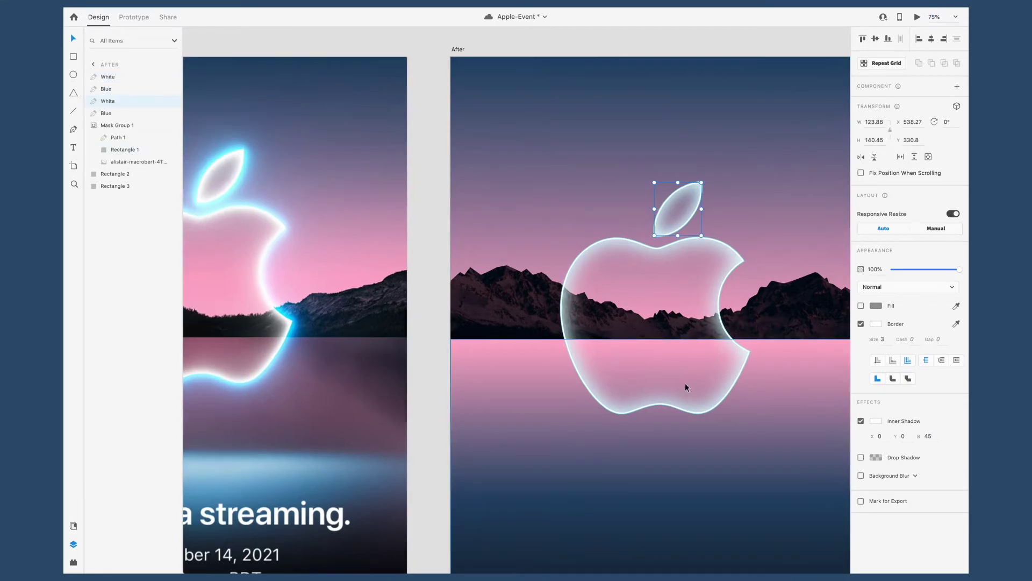
{"action": "left_click", "coordinate": [708, 38]}
{"action": "key", "text": "super+s"}
- Draw a flat ellipse about 864 by 73 below the apple logo and center it horizontally on the After artboard
{"action": "left_click", "coordinate": [74, 76]}
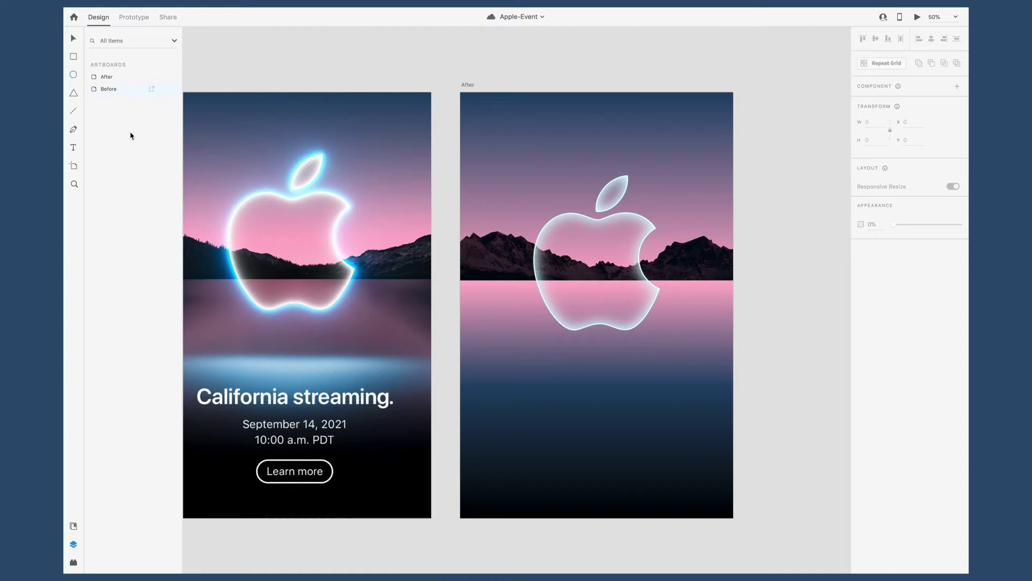
{"action": "left_click_drag", "start_coordinate": [490, 376], "coordinate": [709, 395]}
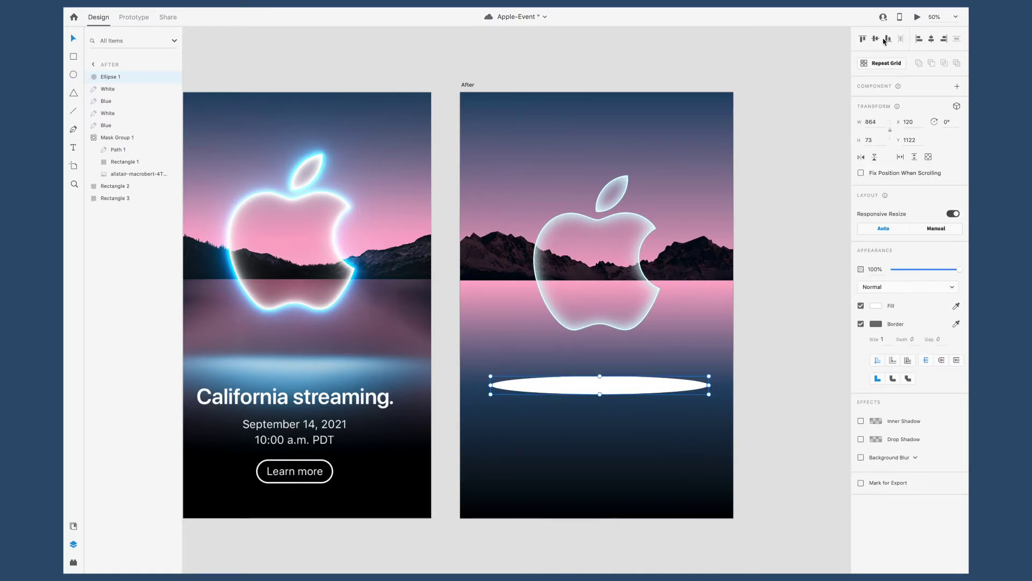
{"action": "left_click", "coordinate": [933, 40]}
- Remove the ellipse's border and fill it with light blue sampled from the Before poster's glow
{"action": "left_click", "coordinate": [861, 324]}
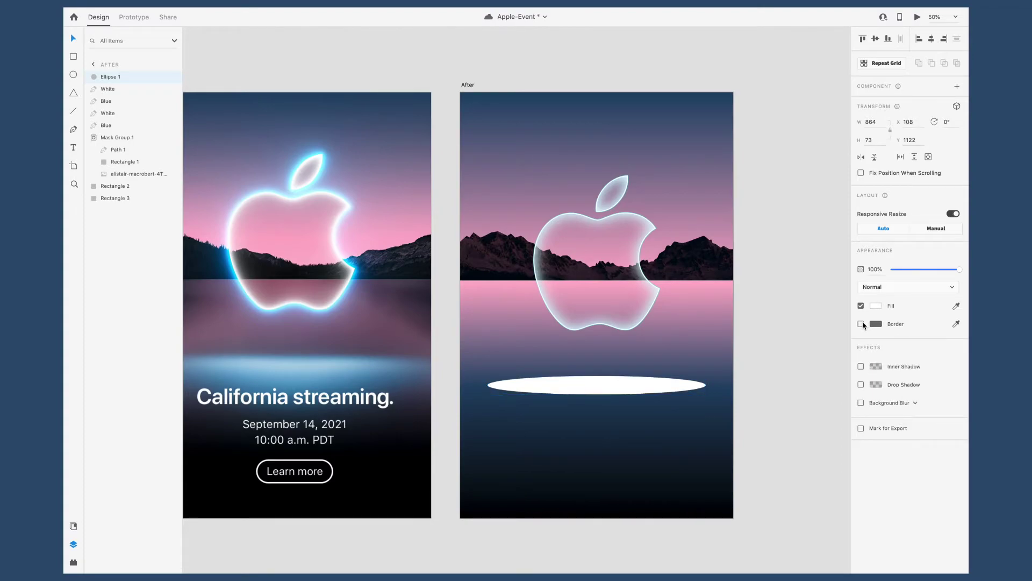
{"action": "left_click", "coordinate": [956, 306]}
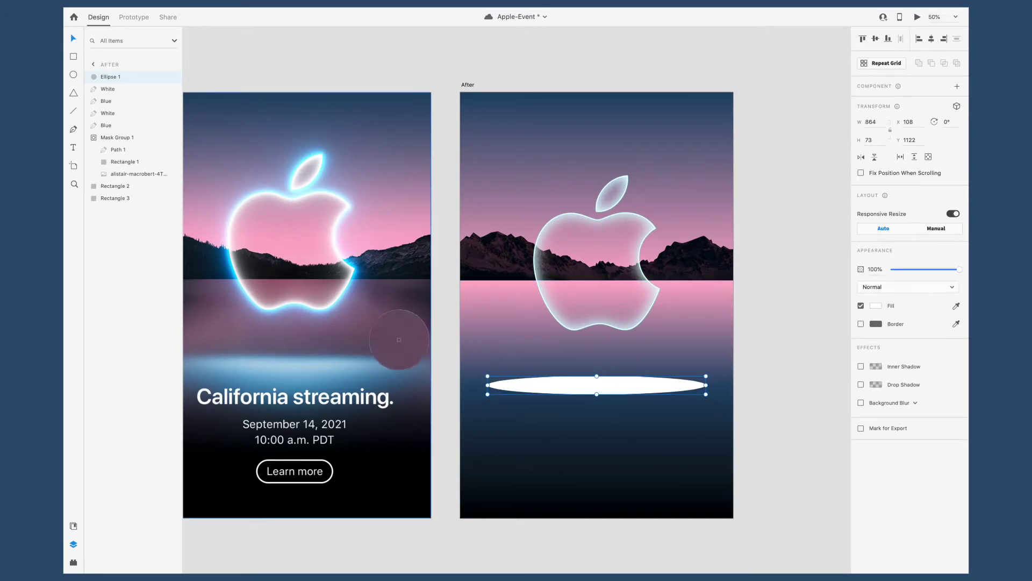
{"action": "left_click", "coordinate": [306, 361]}
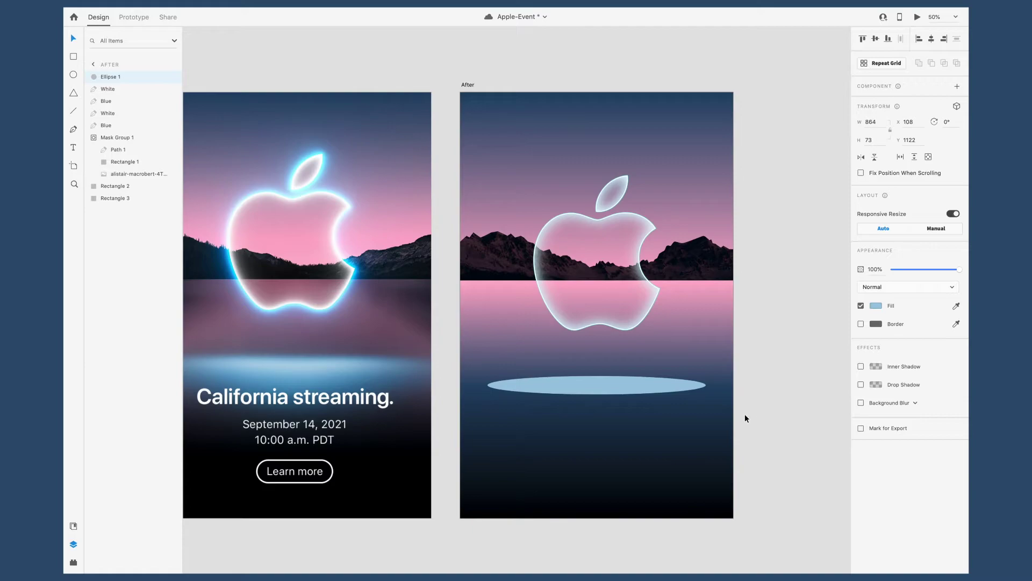
- Apply an Object Blur of 30 to the ellipse and widen it symmetrically to 946
{"action": "left_click", "coordinate": [861, 403]}
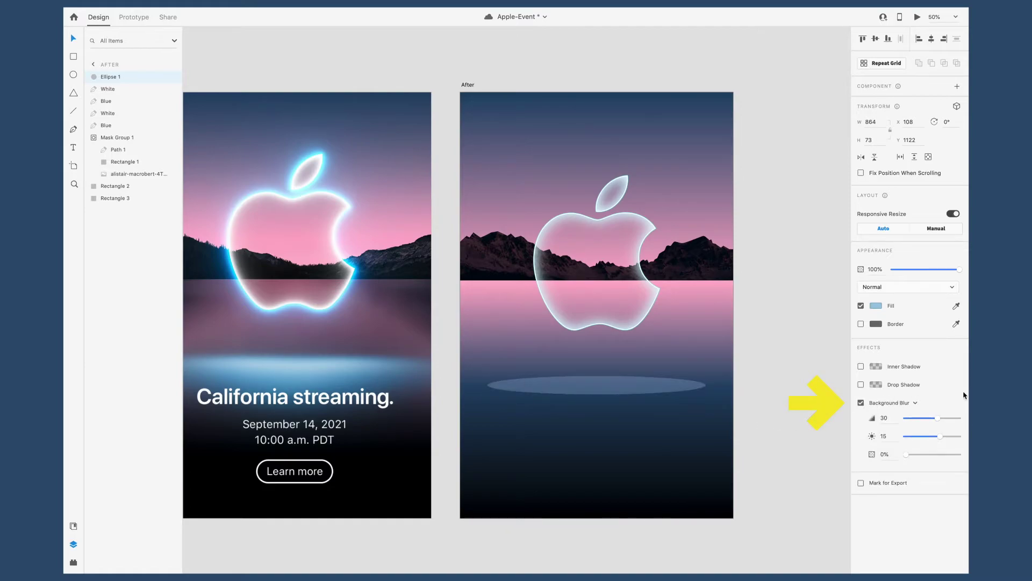
{"action": "left_click", "coordinate": [909, 412]}
{"action": "left_click_drag", "start_coordinate": [489, 384], "coordinate": [477, 384]}
- Try an Object Blur of 50 and another fill color on the ellipse, and undo both changes
{"action": "left_click_drag", "start_coordinate": [937, 418], "coordinate": [959, 418]}
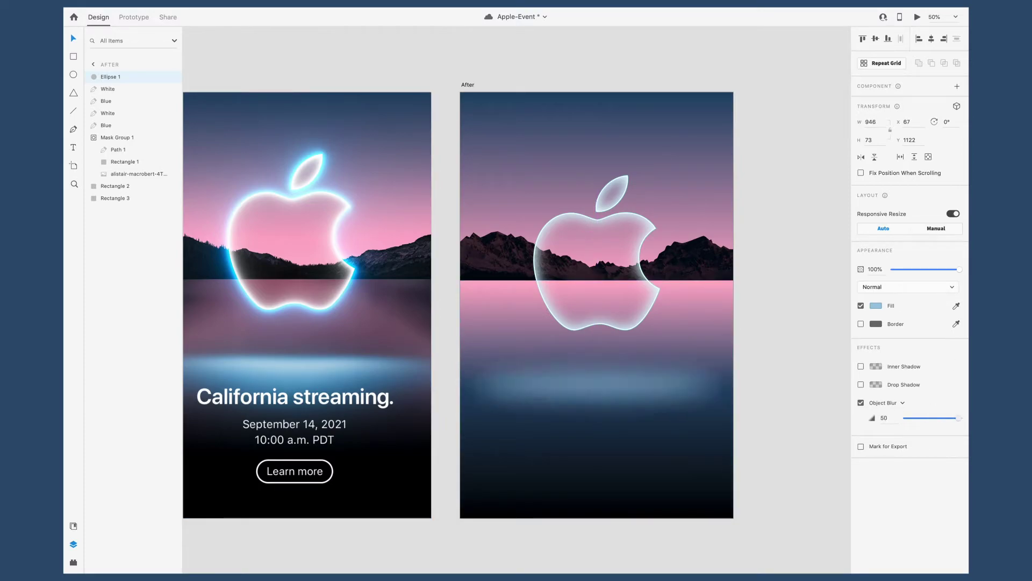
{"action": "left_click", "coordinate": [871, 306]}
{"action": "left_click_drag", "start_coordinate": [778, 268], "coordinate": [771, 249]}
{"action": "left_click", "coordinate": [774, 193]}
{"action": "key", "text": "ctrl+z"}
{"action": "key", "text": "ctrl+z"}
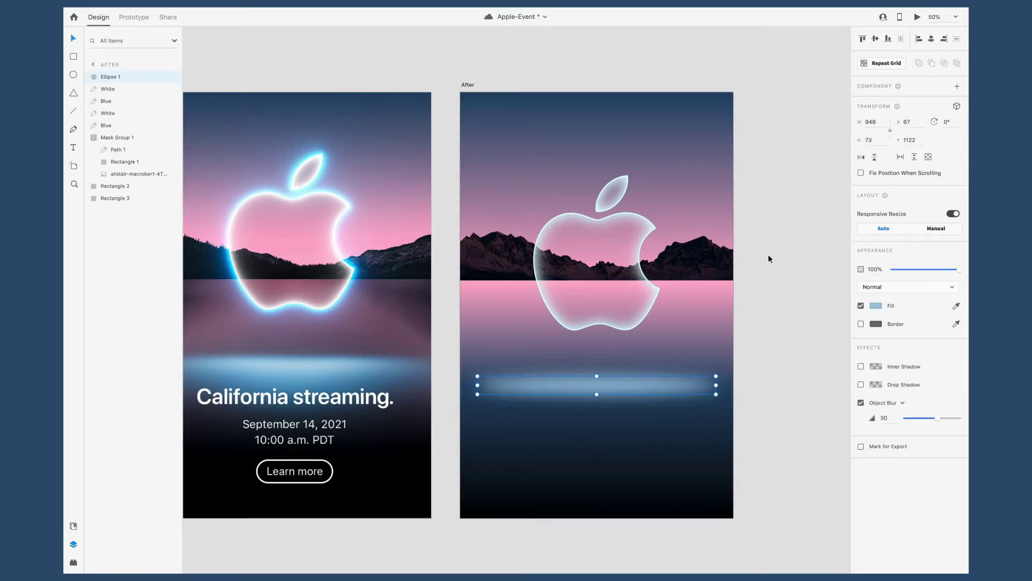
- Widen the blurred ellipse to 988 and fill it with a deeper blue sampled from the Before poster's glow
{"action": "left_click_drag", "start_coordinate": [478, 385], "coordinate": [472, 385]}
{"action": "left_click", "coordinate": [876, 305]}
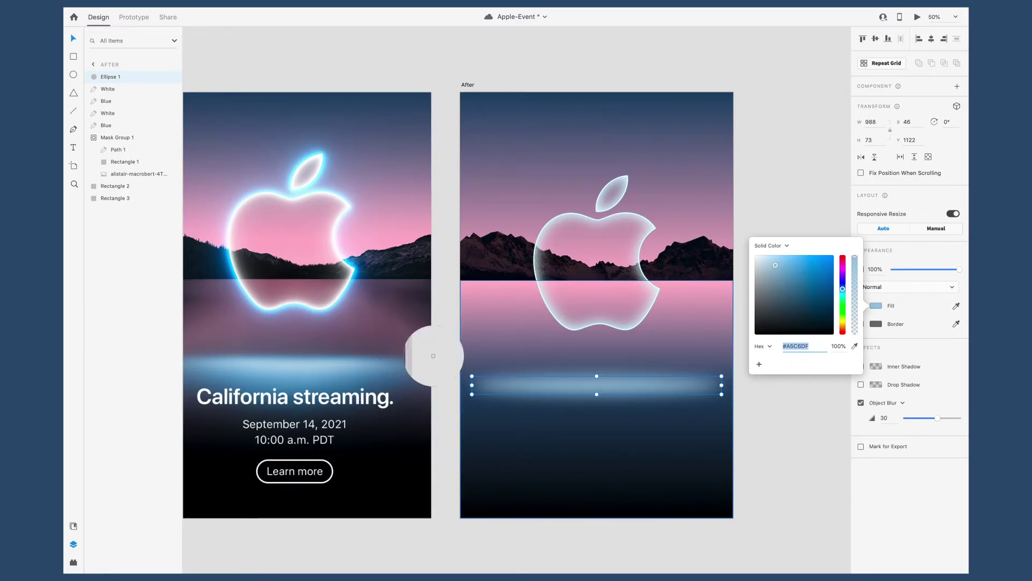
{"action": "left_click", "coordinate": [335, 378]}
{"action": "left_click", "coordinate": [446, 380]}
{"action": "left_click", "coordinate": [647, 383]}
- Duplicate the blurred ellipse, flatten the copy to a height of 21 and fill it with lighter blue sampled from the Before glow
{"action": "key", "text": "ctrl+d"}
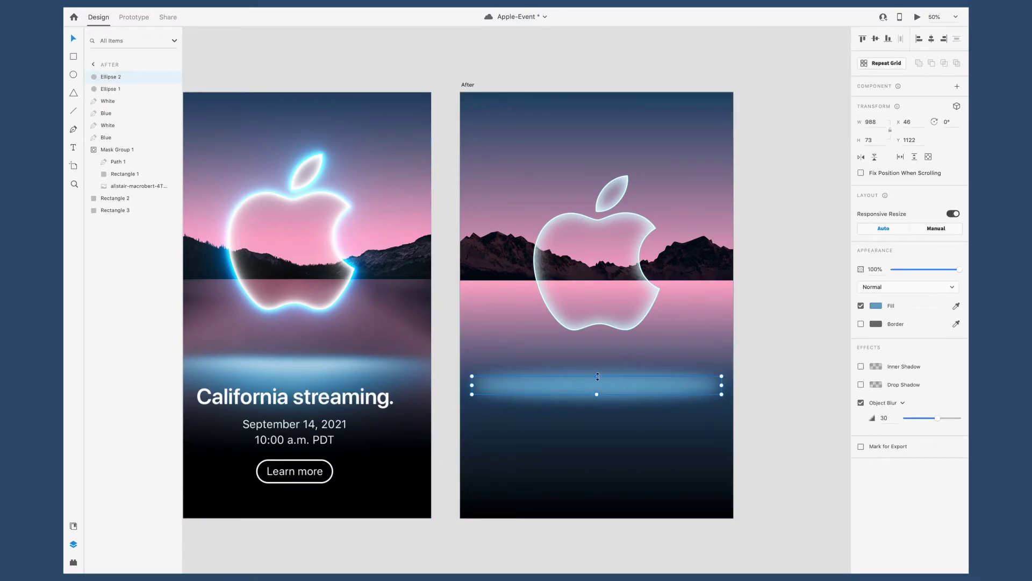
{"action": "left_click_drag", "start_coordinate": [596, 376], "coordinate": [598, 383]}
{"action": "left_click", "coordinate": [876, 306]}
{"action": "left_click", "coordinate": [856, 345]}
{"action": "left_click", "coordinate": [308, 368]}
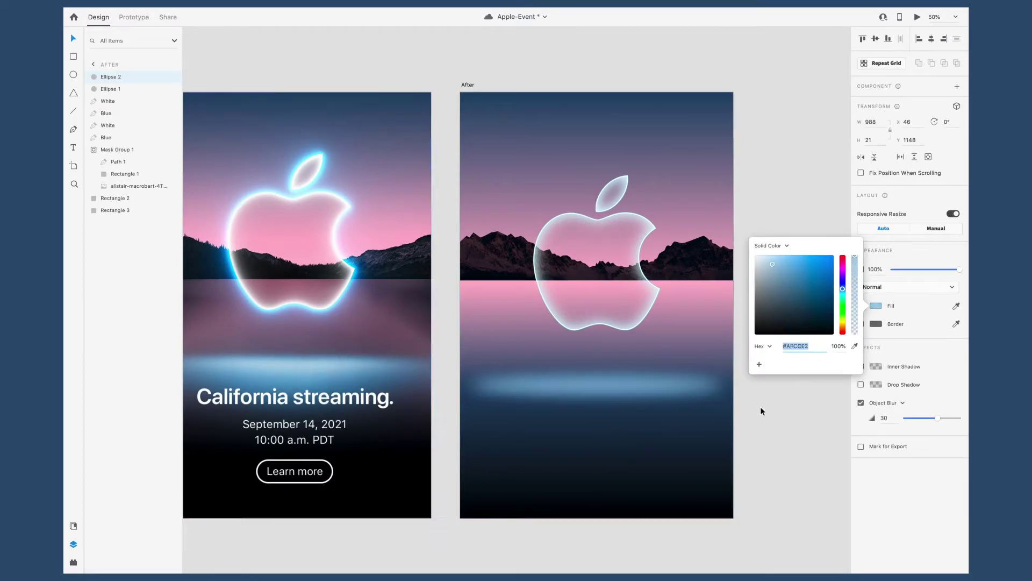
- Try an Object Blur of 50 on the thin Ellipse 2 and compare its settings with Ellipse 1
{"action": "left_click_drag", "start_coordinate": [942, 417], "coordinate": [960, 418]}
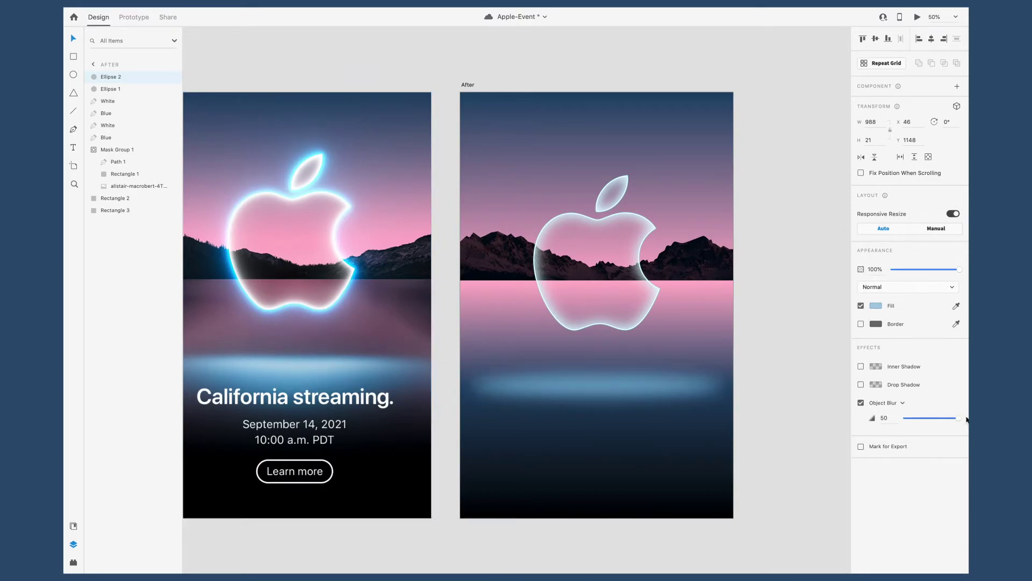
{"action": "left_click", "coordinate": [111, 89]}
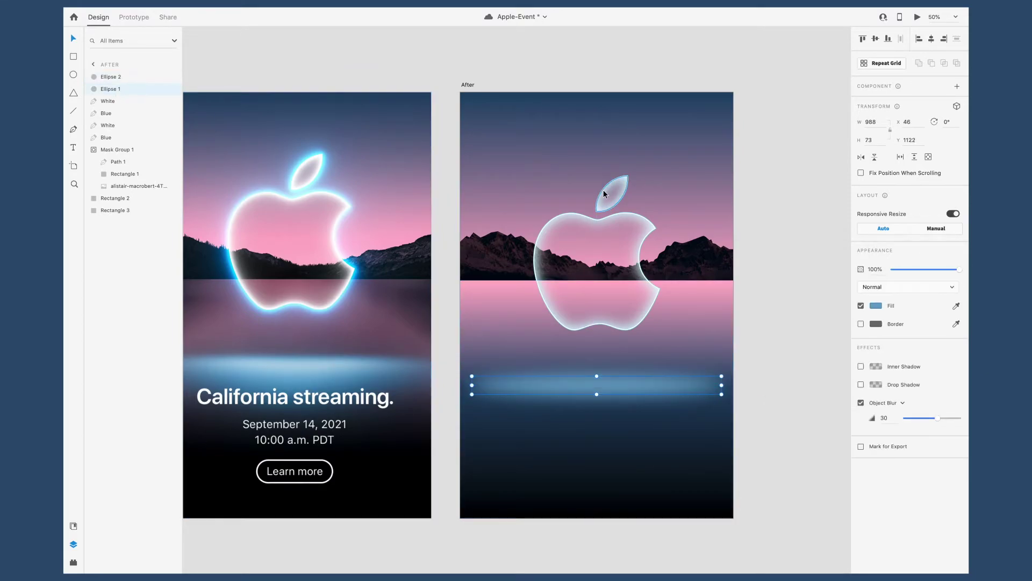
{"action": "left_click", "coordinate": [110, 76]}
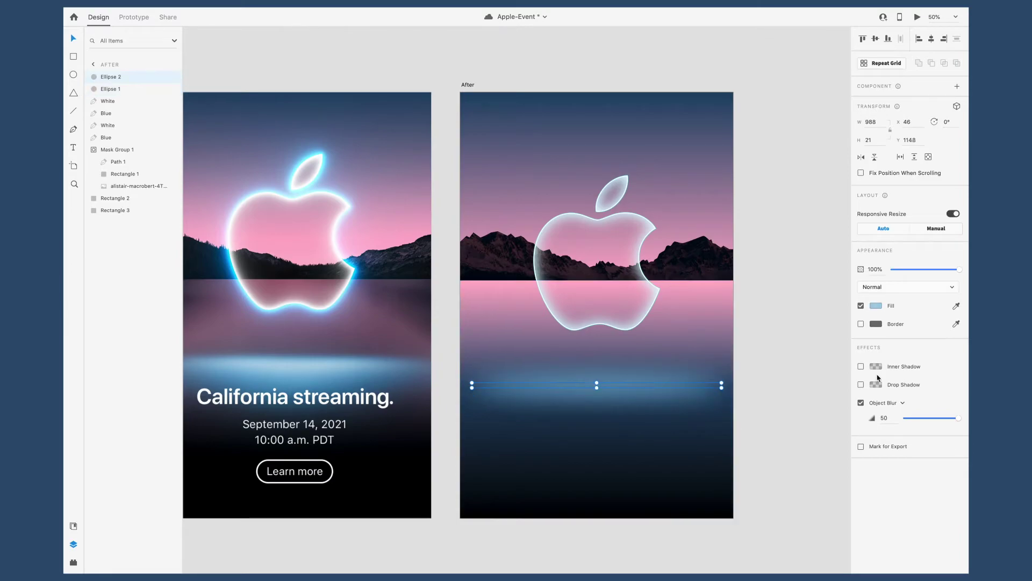
- Resize Ellipse 2 to 1080 by 82 so it spans the artboard and set its Object Blur to 25
{"action": "left_click_drag", "start_coordinate": [960, 418], "coordinate": [929, 420]}
{"action": "scroll", "coordinate": [649, 385], "scroll_direction": "left", "scroll_amount": 5}
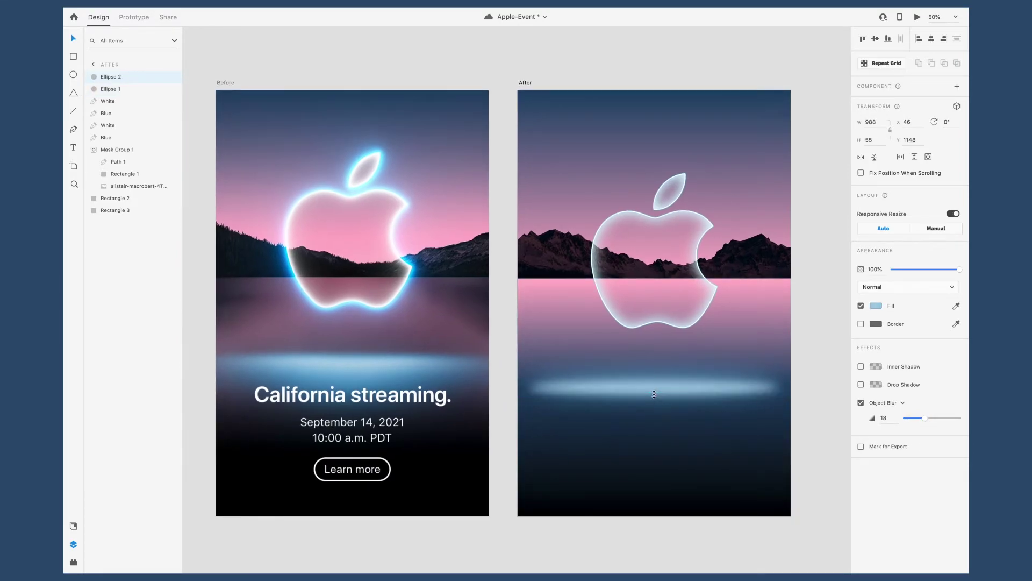
{"action": "scroll", "coordinate": [657, 350], "scroll_direction": "down", "scroll_amount": 2}
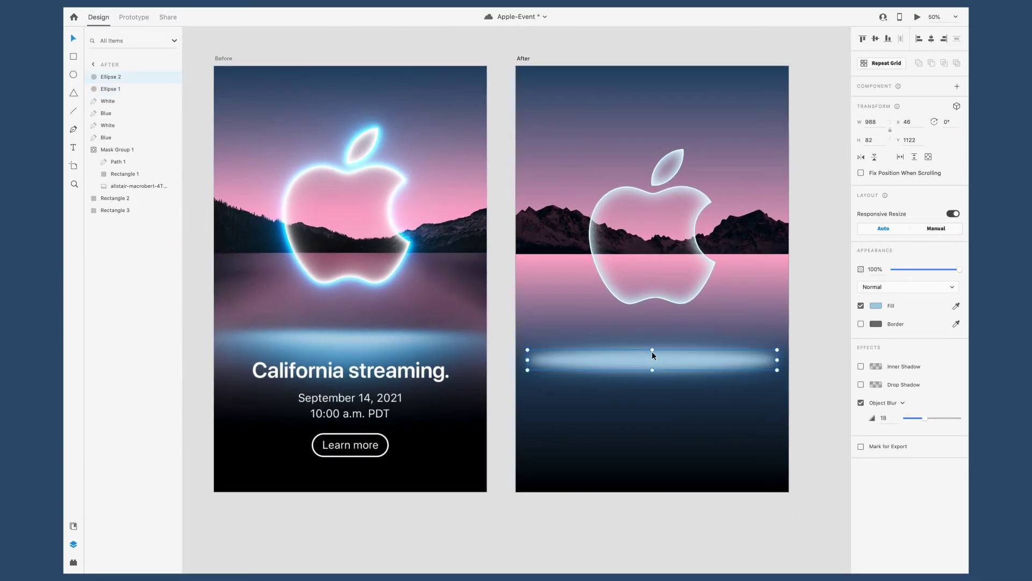
{"action": "mouse_move", "coordinate": [924, 418]}
{"action": "left_mouse_down"}
{"action": "mouse_move", "coordinate": [949, 421]}
{"action": "mouse_move", "coordinate": [931, 419]}
{"action": "left_mouse_up"}
{"action": "left_click_drag", "start_coordinate": [527, 360], "coordinate": [514, 358]}
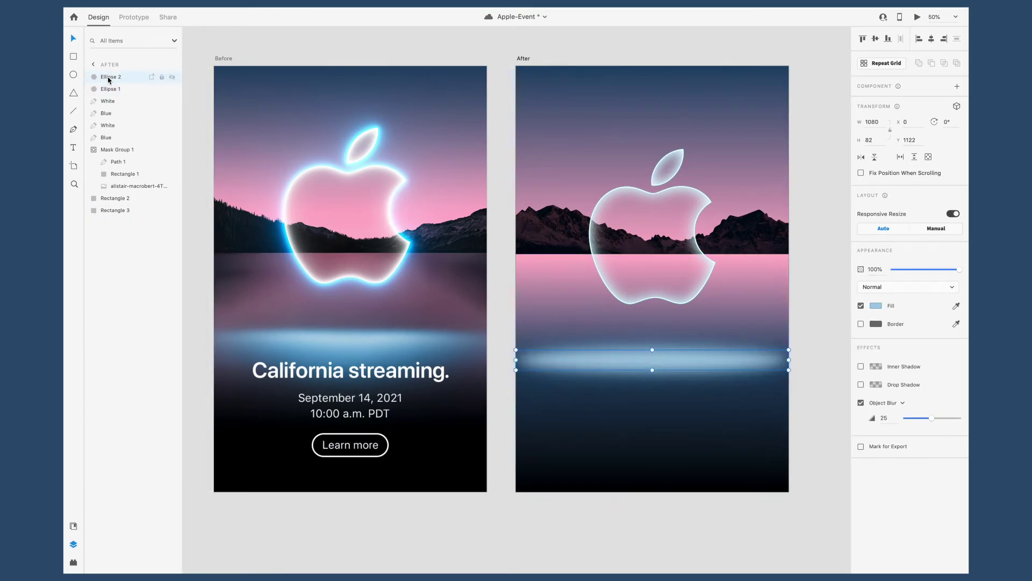
- Extend Ellipse 1 to a height of 116 with an Object Blur of 50 and a more saturated blue fill, #4993D0
{"action": "left_click", "coordinate": [144, 92]}
{"action": "left_click_drag", "start_coordinate": [652, 371], "coordinate": [657, 379]}
{"action": "left_click", "coordinate": [876, 306]}
{"action": "left_click_drag", "start_coordinate": [820, 283], "coordinate": [807, 270]}
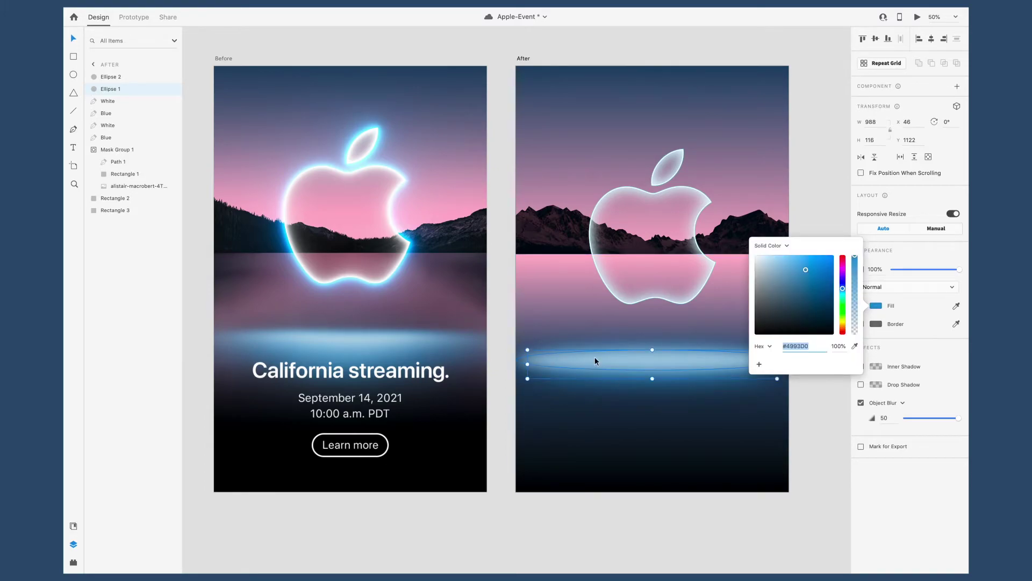
- Widen Ellipse 2 to 1250 so it extends past both artboard edges, and save the document
{"action": "left_click", "coordinate": [595, 357]}
{"action": "left_click_drag", "start_coordinate": [516, 360], "coordinate": [493, 360]}
{"action": "left_click", "coordinate": [834, 339]}
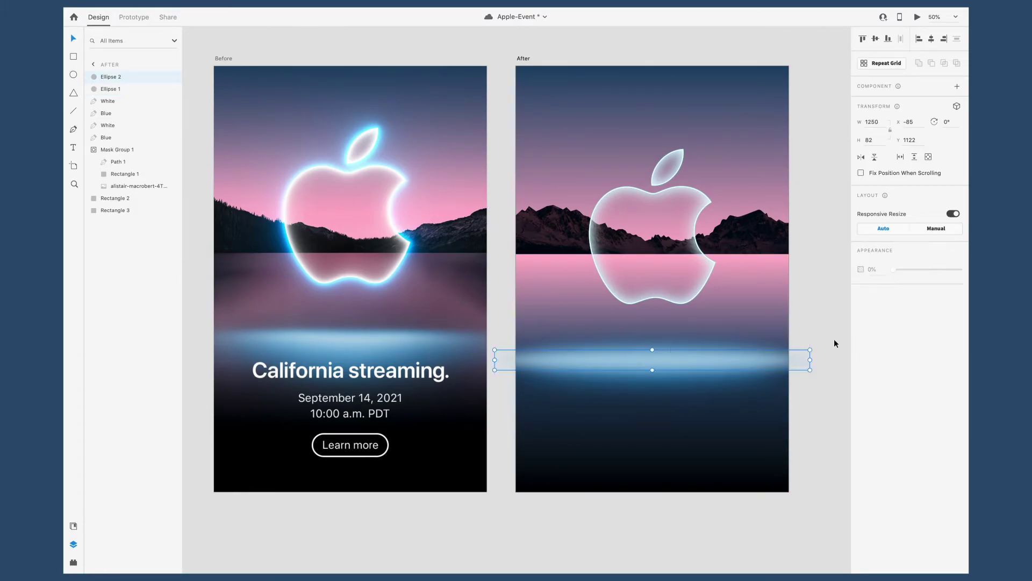
{"action": "scroll", "coordinate": [594, 378], "scroll_direction": "right", "scroll_amount": 1}
{"action": "left_click", "coordinate": [594, 378]}
{"action": "left_click", "coordinate": [812, 342]}
{"action": "scroll", "coordinate": [812, 342], "scroll_direction": "right", "scroll_amount": 1}
{"action": "key", "text": "ctrl+s"}
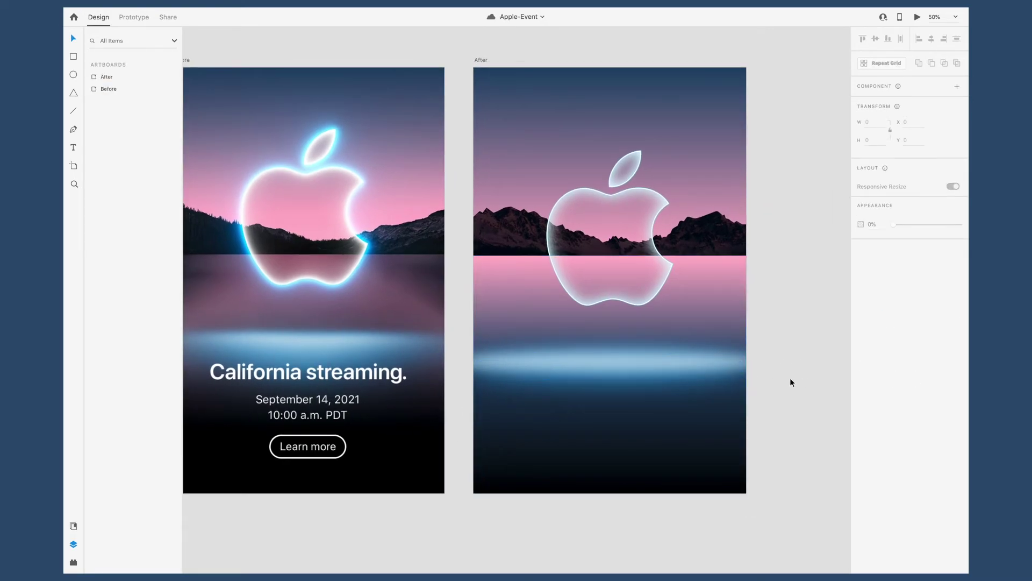
- Add the text "California streaming." below the blue glow on the After artboard and color it white (#FFFFFF)
{"action": "scroll", "coordinate": [791, 378], "scroll_direction": "right", "scroll_amount": 1}
{"action": "left_click", "coordinate": [508, 417]}
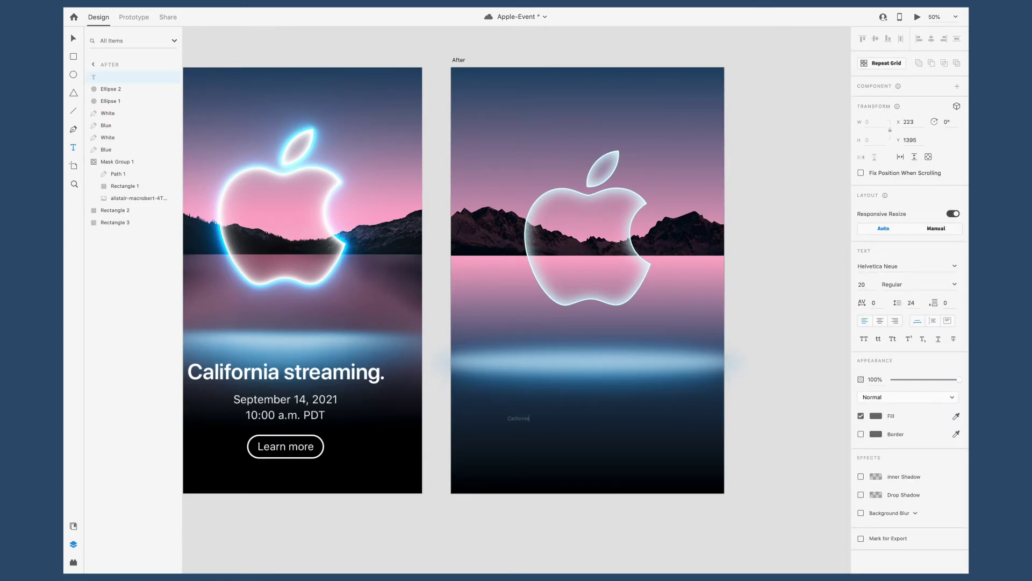
{"action": "key", "text": "ctrl+a"}
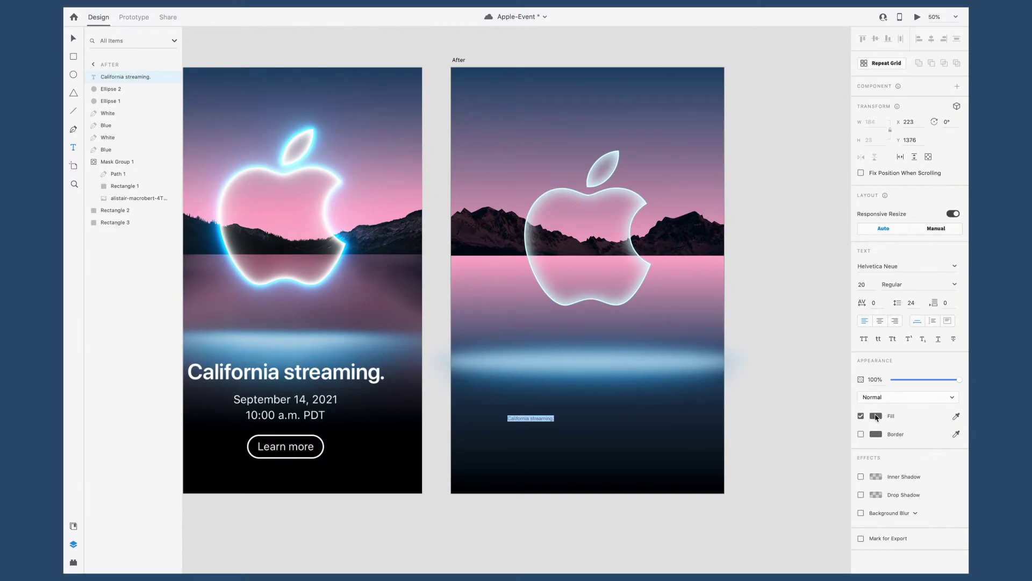
{"action": "left_click", "coordinate": [876, 416]}
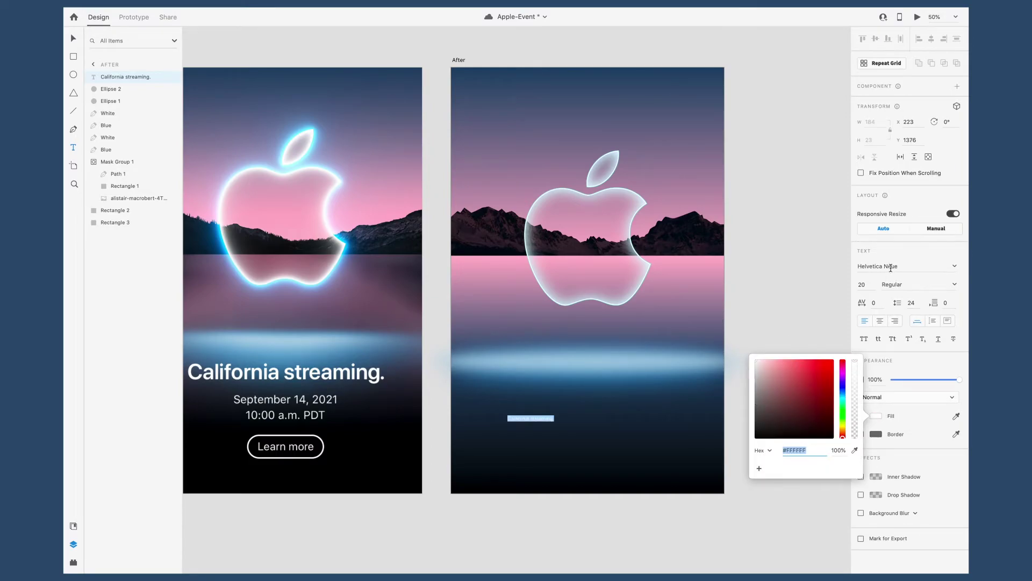
- Set the "California streaming." text to the SF Pro font in Bold
{"action": "left_click", "coordinate": [893, 267]}
{"action": "type", "text": "SF Pro"}
{"action": "key", "text": "Tab"}
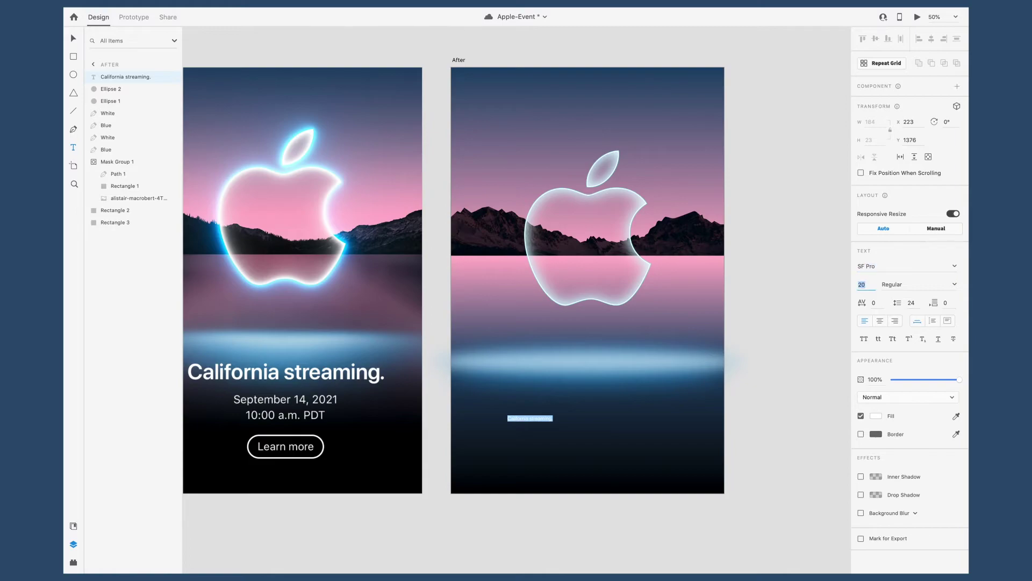
{"action": "key", "text": "Tab"}
{"action": "type", "text": "Bo"}
{"action": "key", "text": "Return"}
{"action": "key", "text": "Escape"}
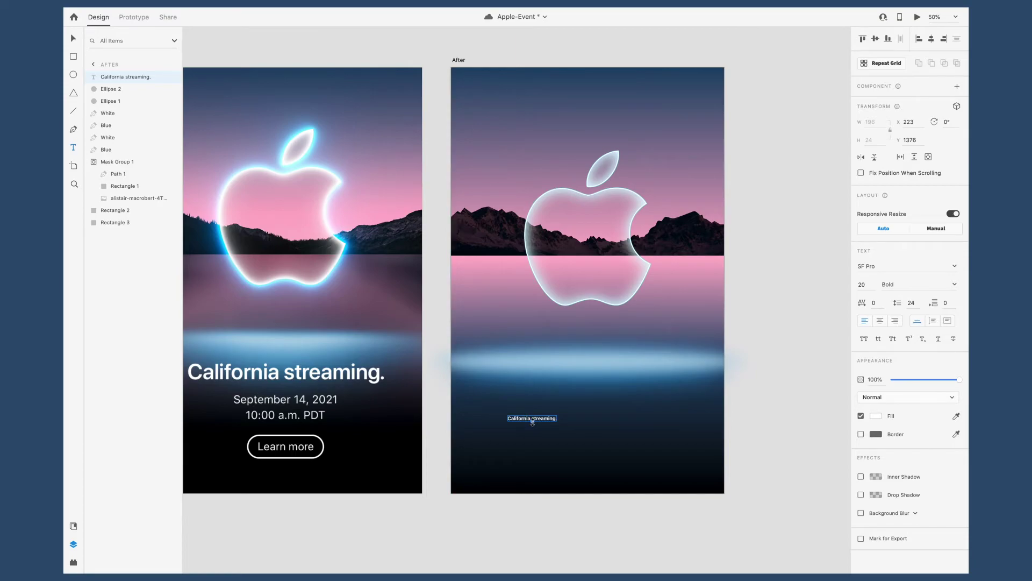
- Enlarge the "California streaming." text to size 92 and place it centered just below the blue glow
{"action": "left_click_drag", "start_coordinate": [532, 423], "coordinate": [533, 443]}
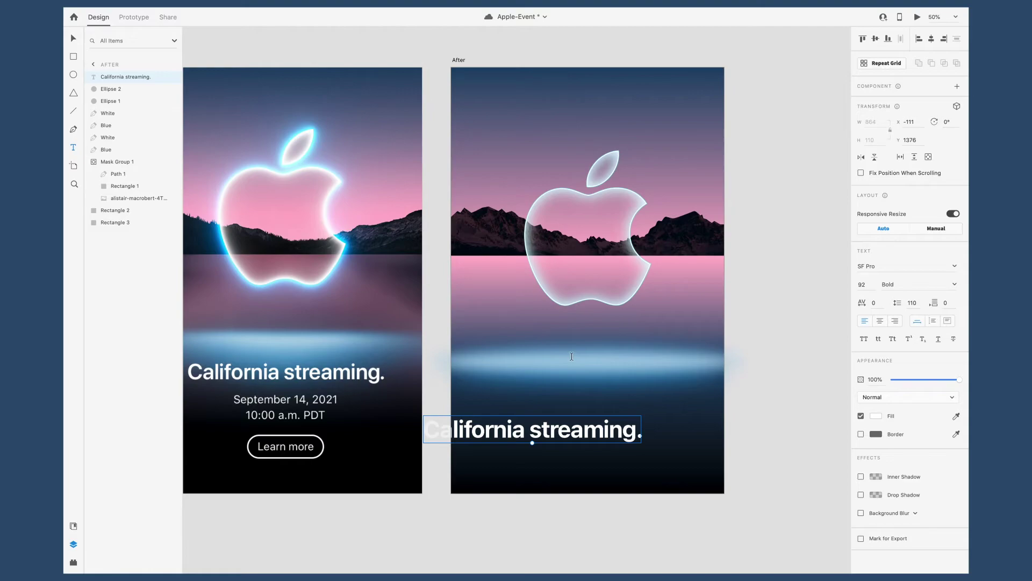
{"action": "key", "text": "v"}
{"action": "left_click_drag", "start_coordinate": [548, 435], "coordinate": [603, 404]}
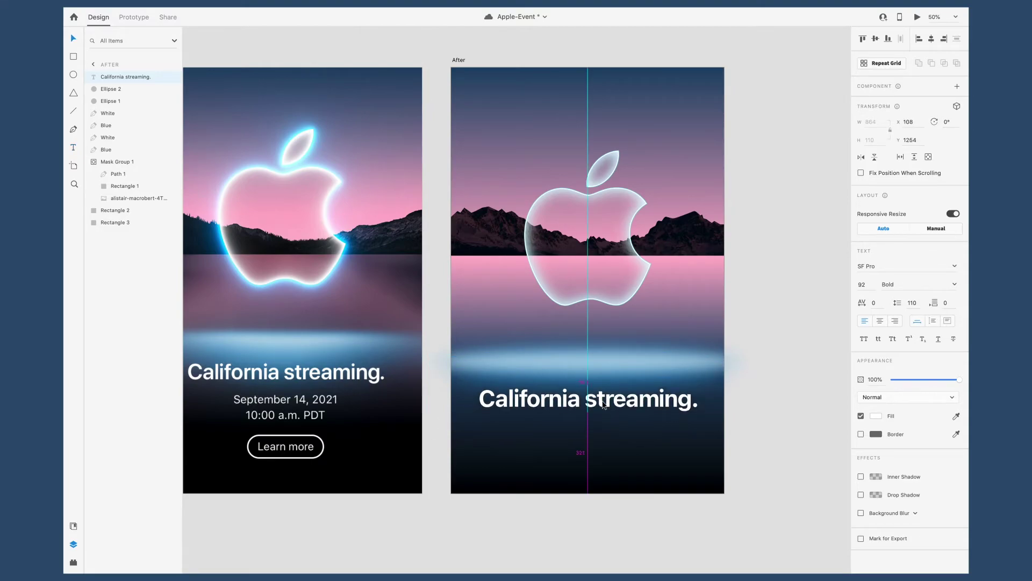
- Change the heading's weight to Semibold and reduce its size to match the Before poster's heading
{"action": "left_click", "coordinate": [954, 286]}
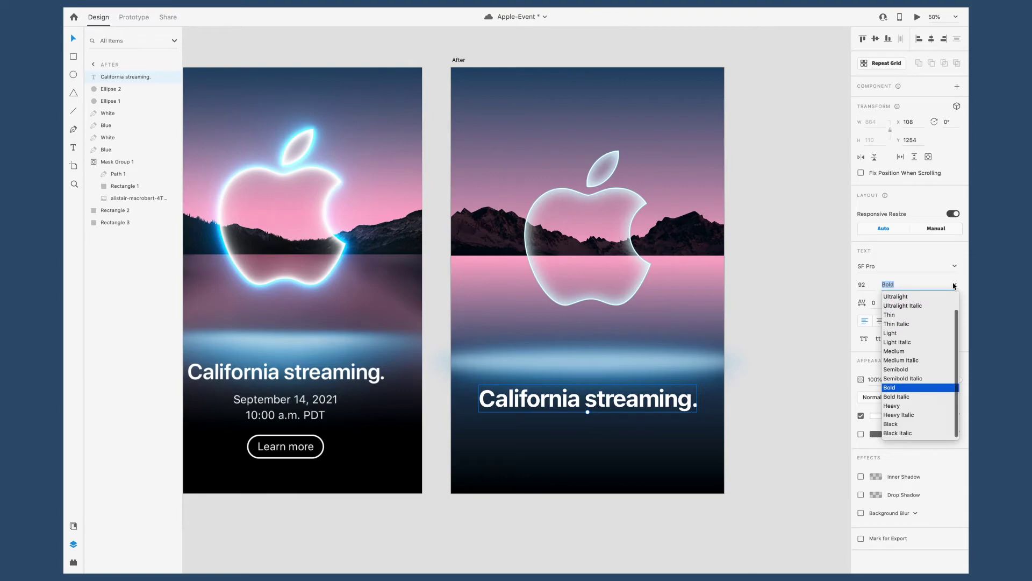
{"action": "left_click", "coordinate": [901, 371]}
{"action": "left_click_drag", "start_coordinate": [588, 397], "coordinate": [708, 351]}
{"action": "scroll", "coordinate": [588, 370], "scroll_direction": "left", "scroll_amount": 3}
{"action": "key", "text": "Down"}
{"action": "key", "text": "Down"}
{"action": "key", "text": "Down"}
{"action": "key", "text": "Down"}
{"action": "key", "text": "Down"}
- Center-align the heading text, fine-tune its position and center it horizontally on the After artboard
{"action": "left_click", "coordinate": [881, 321]}
{"action": "key", "text": "Down"}
{"action": "key", "text": "Down"}
{"action": "key", "text": "Down"}
{"action": "key", "text": "Up"}
{"action": "key", "text": "Up"}
{"action": "left_click", "coordinate": [931, 39]}
{"action": "left_click", "coordinate": [931, 39]}
{"action": "left_click", "coordinate": [837, 288]}
- Move both glow ellipses up slightly to match the Before poster and lock Rectangle 2 and Rectangle 3
{"action": "scroll", "coordinate": [838, 288], "scroll_direction": "right", "scroll_amount": 1}
{"action": "left_click", "coordinate": [622, 354]}
{"action": "left_click", "coordinate": [707, 371], "text": "shift"}
{"action": "left_click", "coordinate": [720, 289]}
{"action": "scroll", "coordinate": [820, 283], "scroll_direction": "left", "scroll_amount": 1}
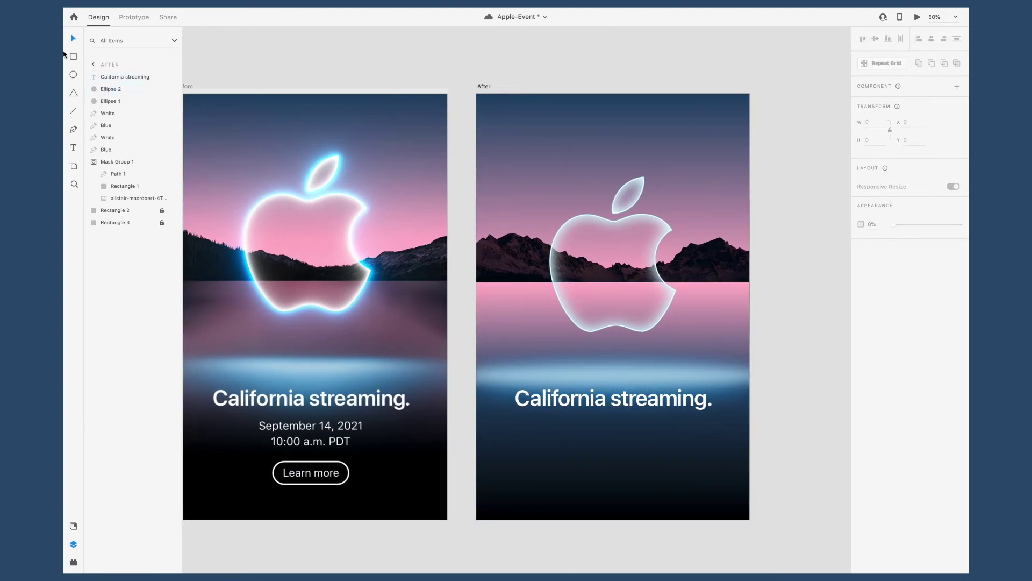
- Draw a borderless 1080 by 425 rectangle over the water from the horizon down and enable Background Blur on it
{"action": "left_click", "coordinate": [74, 56]}
{"action": "left_click_drag", "start_coordinate": [477, 282], "coordinate": [752, 391]}
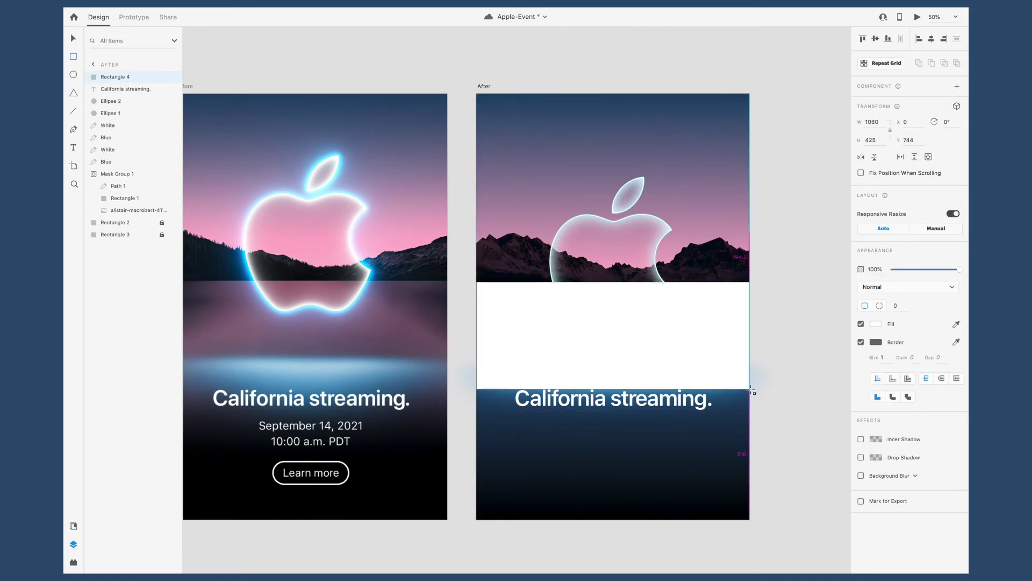
{"action": "left_click", "coordinate": [861, 342]}
{"action": "key", "text": "ctrl+z"}
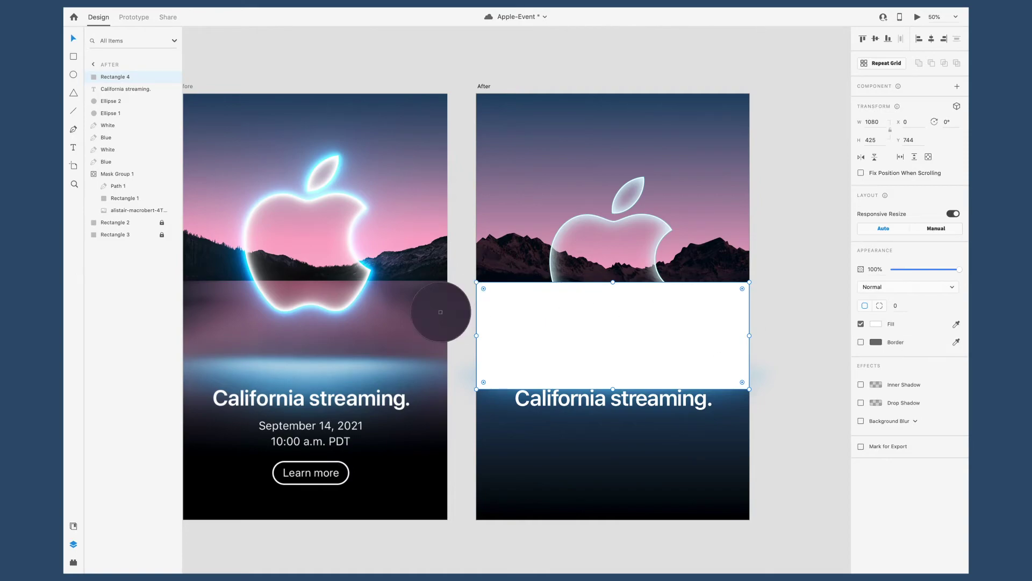
{"action": "left_click", "coordinate": [862, 342]}
{"action": "left_click", "coordinate": [862, 421]}
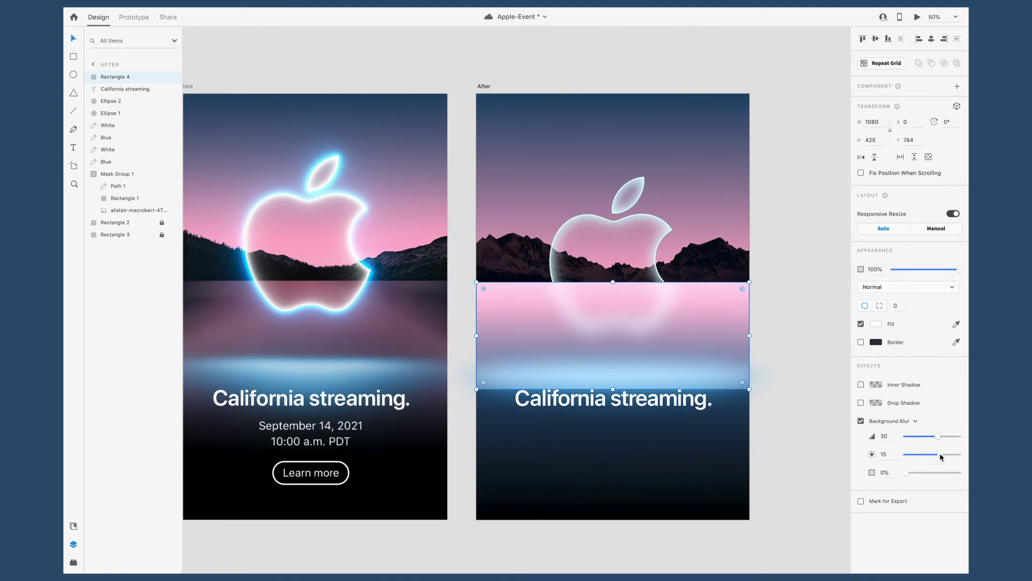
- Set Rectangle 4's background blur amount to 7, brightness to -39 and opacity to 25%, and extend it down to the artboard's lower edge
{"action": "left_click_drag", "start_coordinate": [939, 436], "coordinate": [913, 458]}
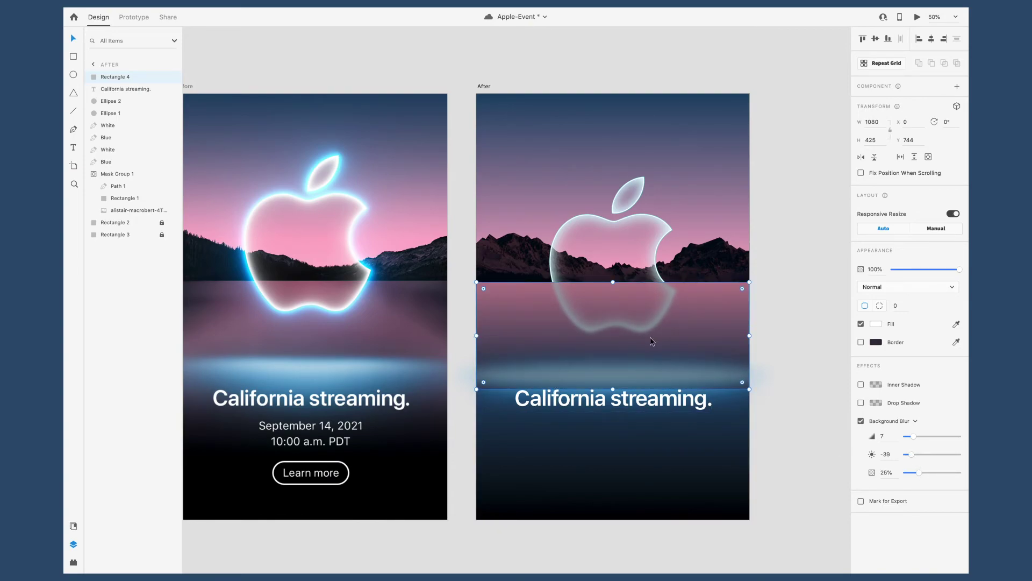
{"action": "left_click_drag", "start_coordinate": [613, 389], "coordinate": [617, 520]}
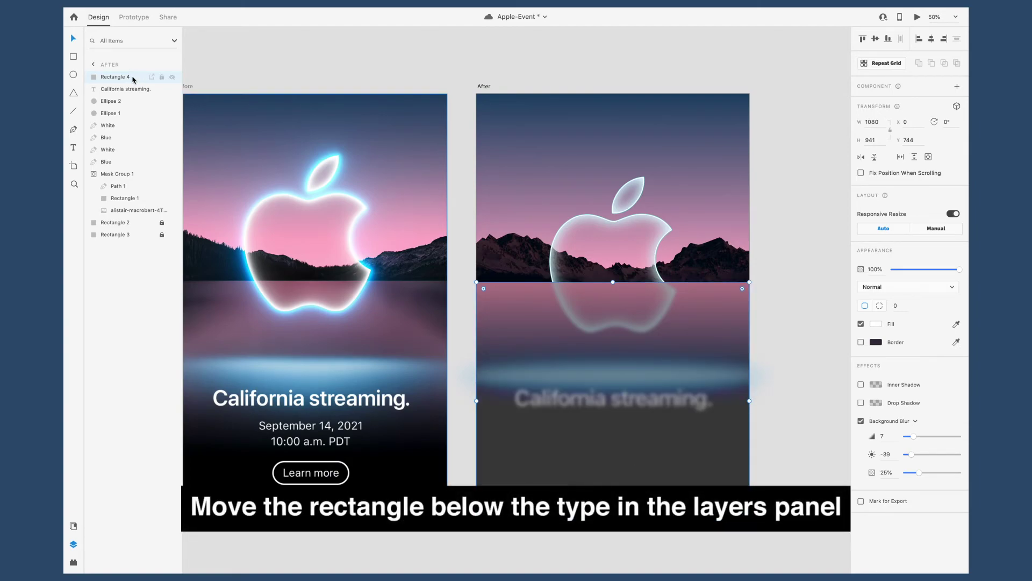
- Stack Rectangle 4 directly above Mask Group 1 and give it a linear gradient fill whose lower stop is fully transparent
{"action": "left_click_drag", "start_coordinate": [128, 80], "coordinate": [114, 166]}
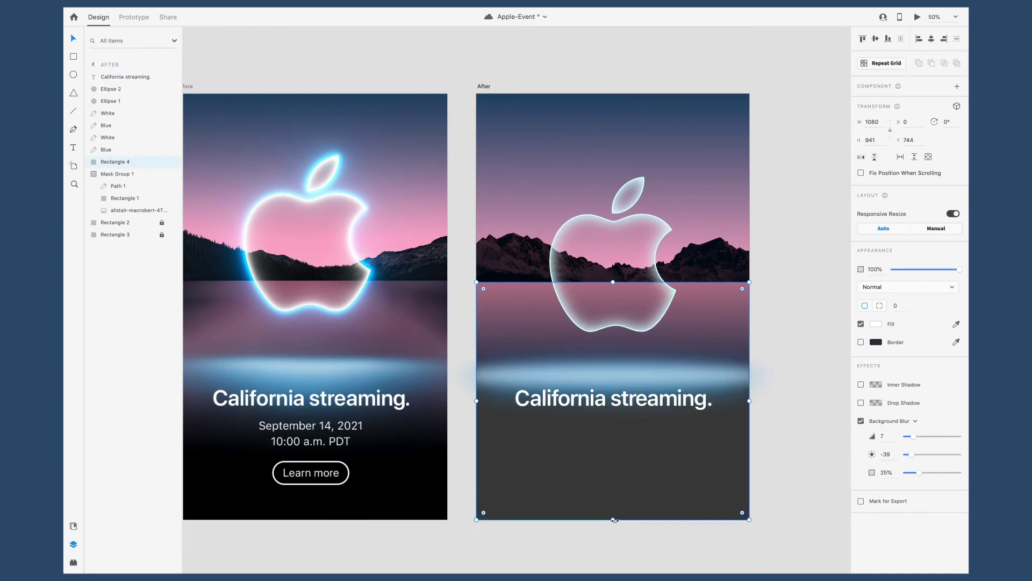
{"action": "left_click", "coordinate": [877, 324]}
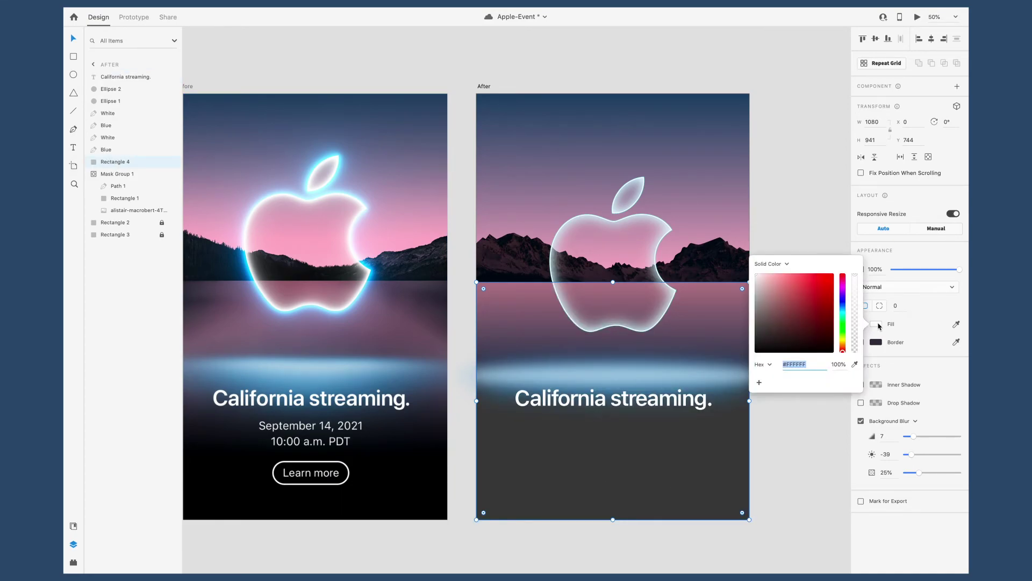
{"action": "left_click", "coordinate": [774, 266]}
{"action": "left_click", "coordinate": [774, 272]}
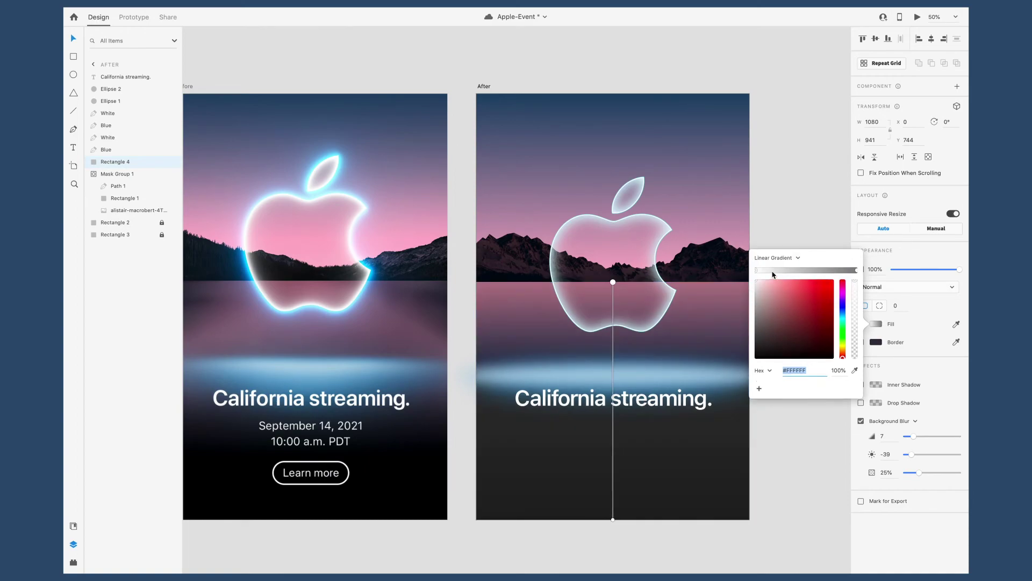
{"action": "left_click", "coordinate": [857, 272]}
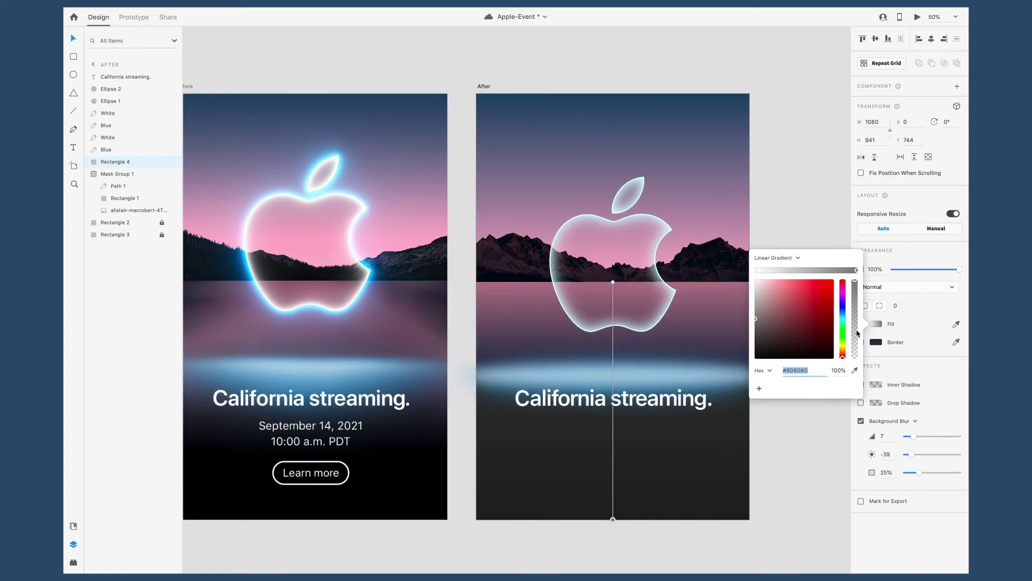
{"action": "left_click_drag", "start_coordinate": [857, 281], "coordinate": [854, 359]}
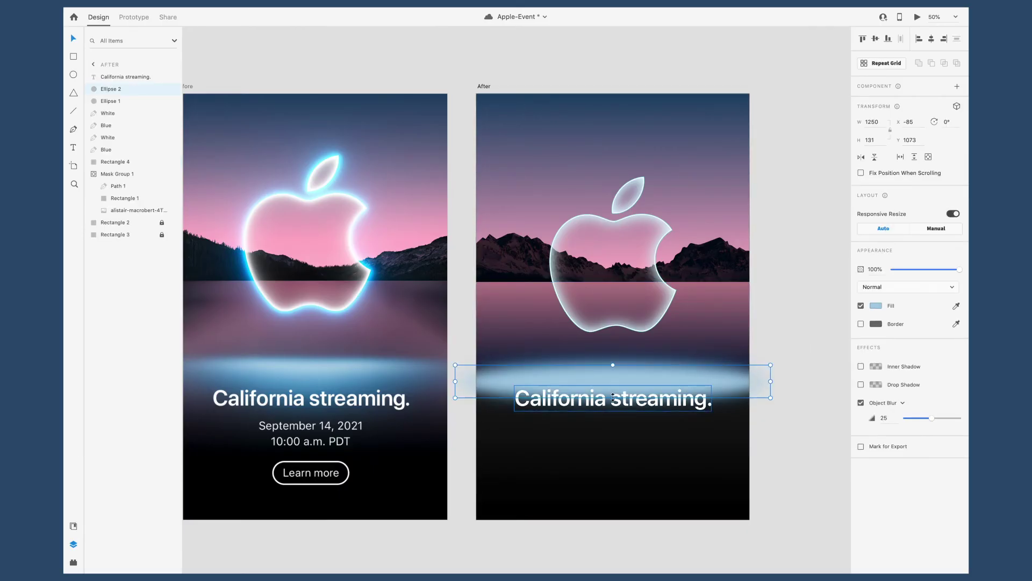
{"action": "left_click", "coordinate": [876, 305]}
{"action": "left_click", "coordinate": [774, 246]}
{"action": "left_click", "coordinate": [776, 257]}
{"action": "left_click_drag", "start_coordinate": [613, 386], "coordinate": [613, 394]}
{"action": "left_click_drag", "start_coordinate": [855, 263], "coordinate": [855, 346]}
{"action": "key", "text": "Escape"}
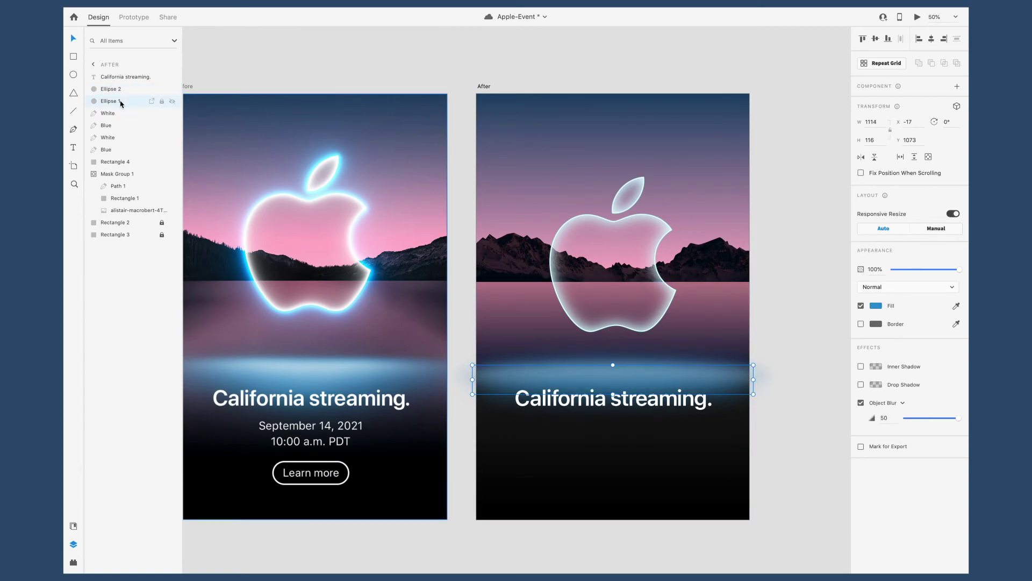
{"action": "left_click", "coordinate": [352, 81]}
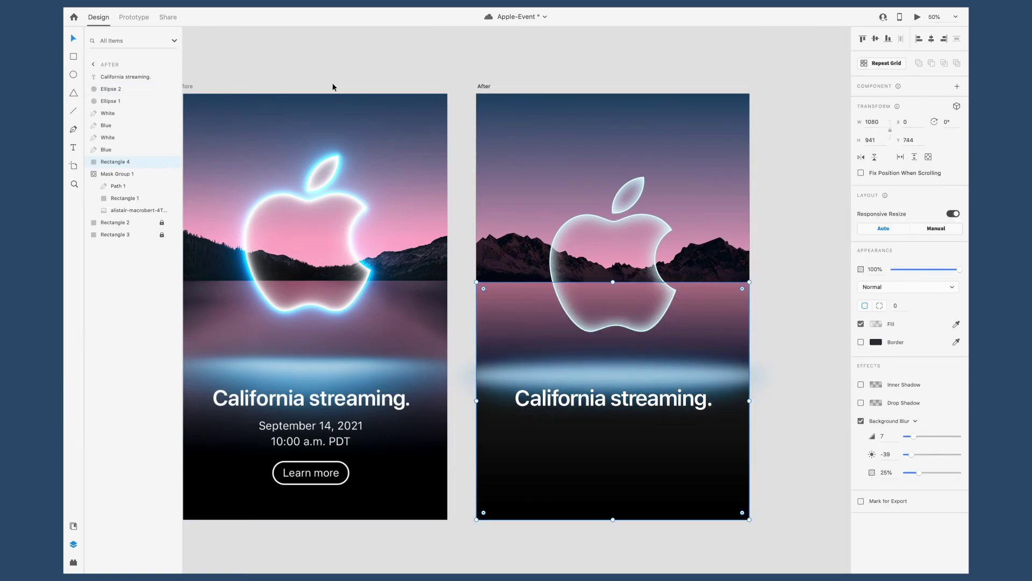
{"action": "left_click", "coordinate": [876, 305]}
{"action": "left_click", "coordinate": [775, 246]}
{"action": "left_click", "coordinate": [777, 253]}
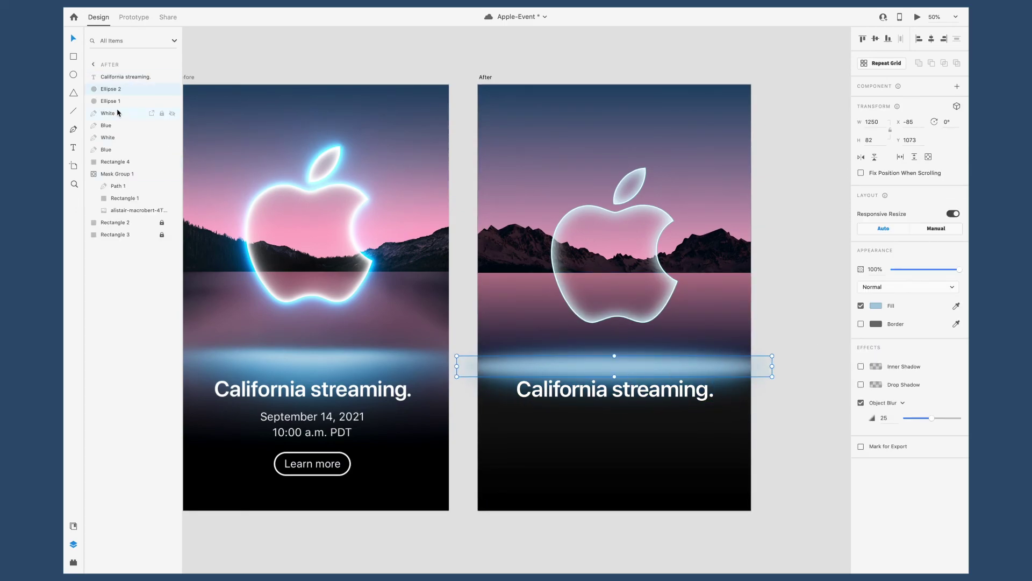
- Extend Ellipse 1's blue glow downward and set Ellipse 2's fill to #B6D2E8
{"action": "left_click", "coordinate": [111, 101]}
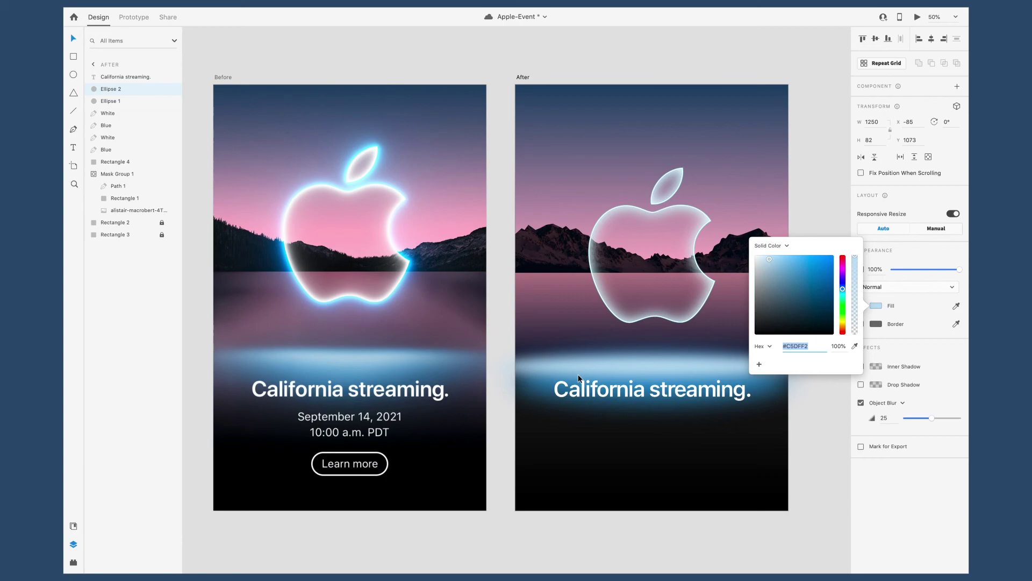
{"action": "left_click", "coordinate": [579, 378]}
{"action": "mouse_move", "coordinate": [495, 366]}
{"action": "left_mouse_down"}
{"action": "mouse_move", "coordinate": [524, 366]}
{"action": "mouse_move", "coordinate": [495, 365]}
{"action": "left_mouse_up"}
{"action": "left_click", "coordinate": [872, 305]}
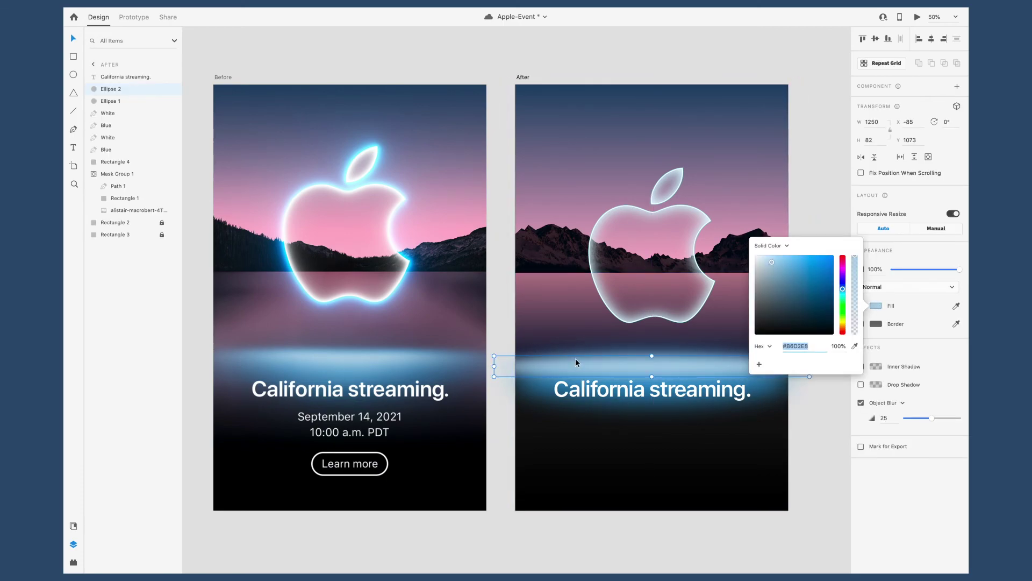
{"action": "left_click", "coordinate": [812, 337]}
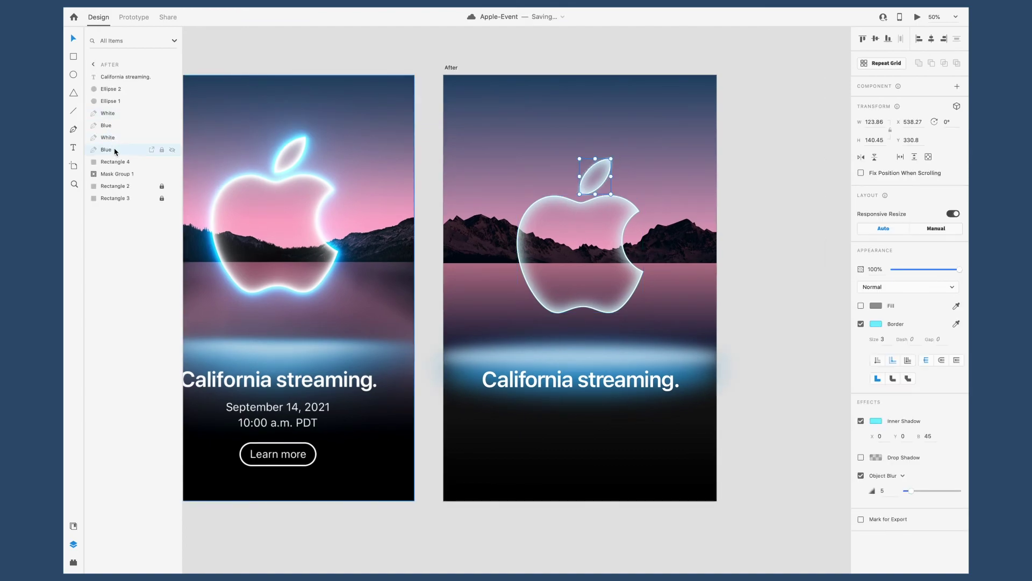
- Group the four White and Blue logo paths and move the group up to match the Before poster's logo position
{"action": "left_click", "coordinate": [119, 114]}
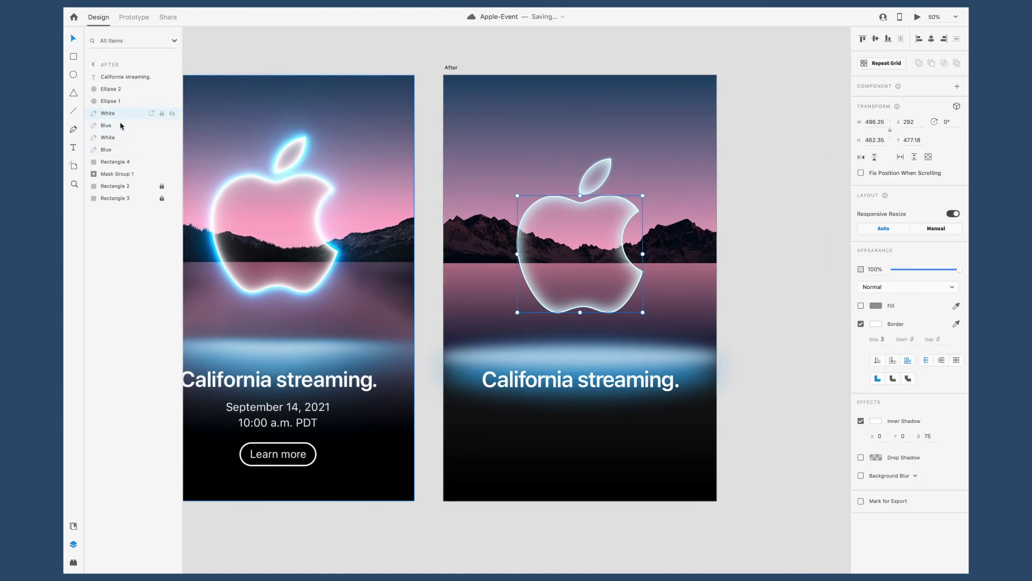
{"action": "left_click", "coordinate": [117, 151], "text": "shift"}
{"action": "key", "text": "super+g"}
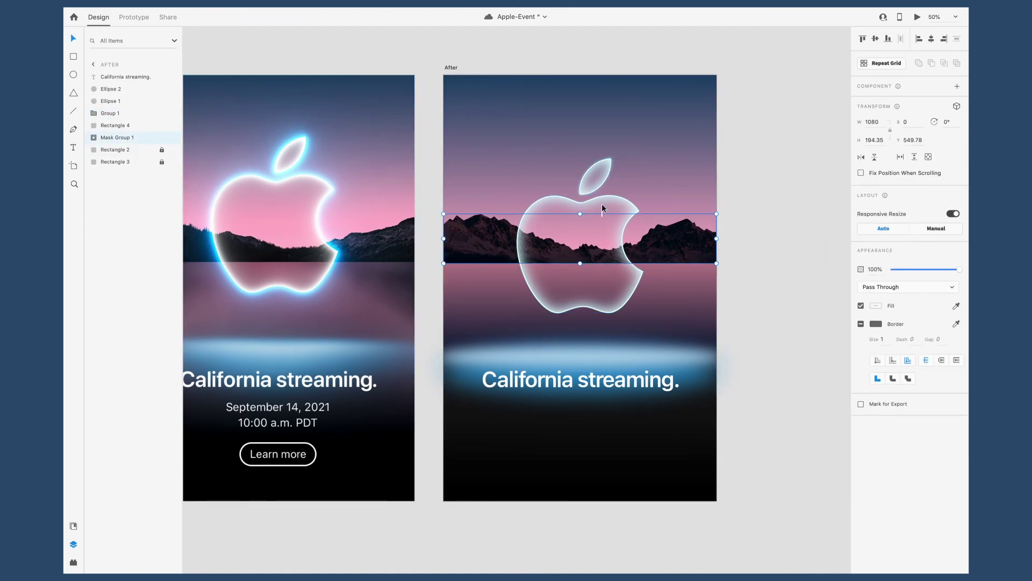
{"action": "left_click_drag", "start_coordinate": [601, 187], "coordinate": [601, 166]}
{"action": "left_click", "coordinate": [799, 178]}
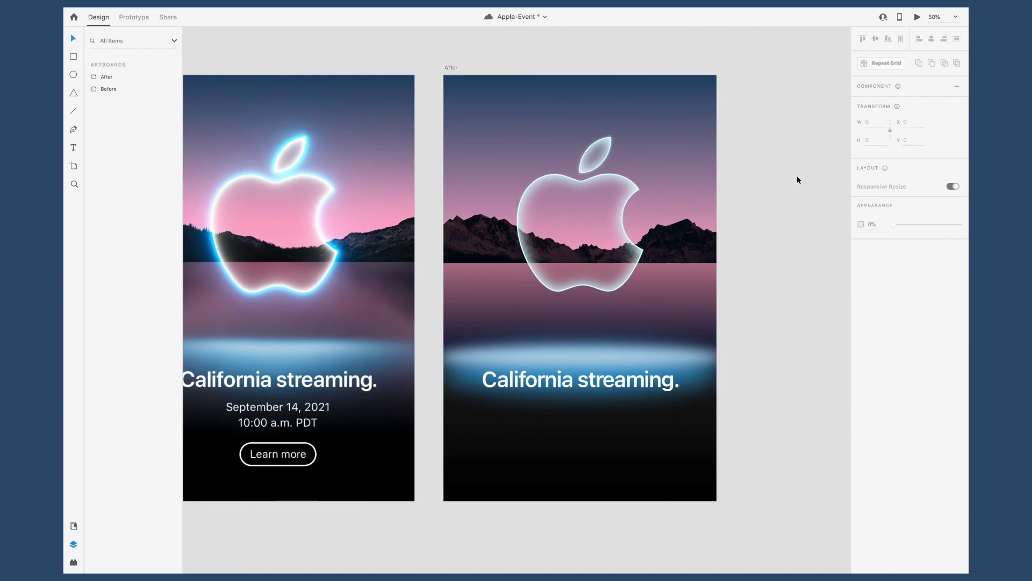